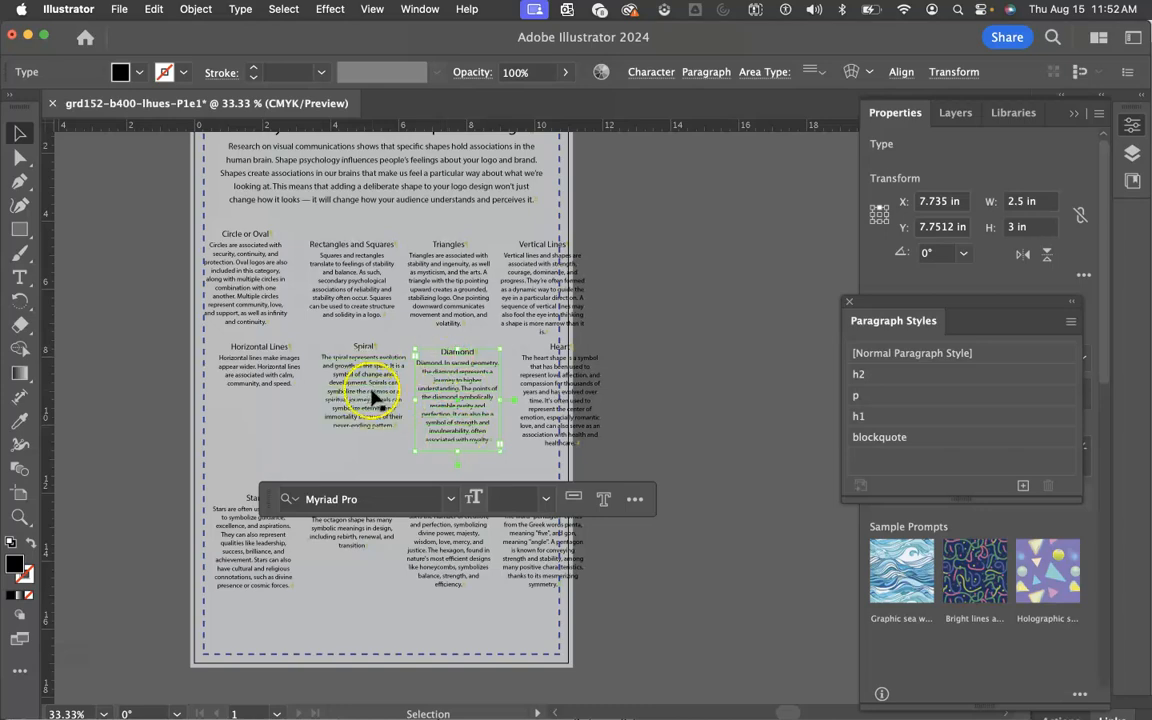
Step: Inspect the shape-description text frames in the second and third rows, including the Octagon, Hexagon and Pentagon frames
left_click(265, 372, "shift")
left_click(266, 545)
left_click(357, 528, "shift")
left_click(474, 564)
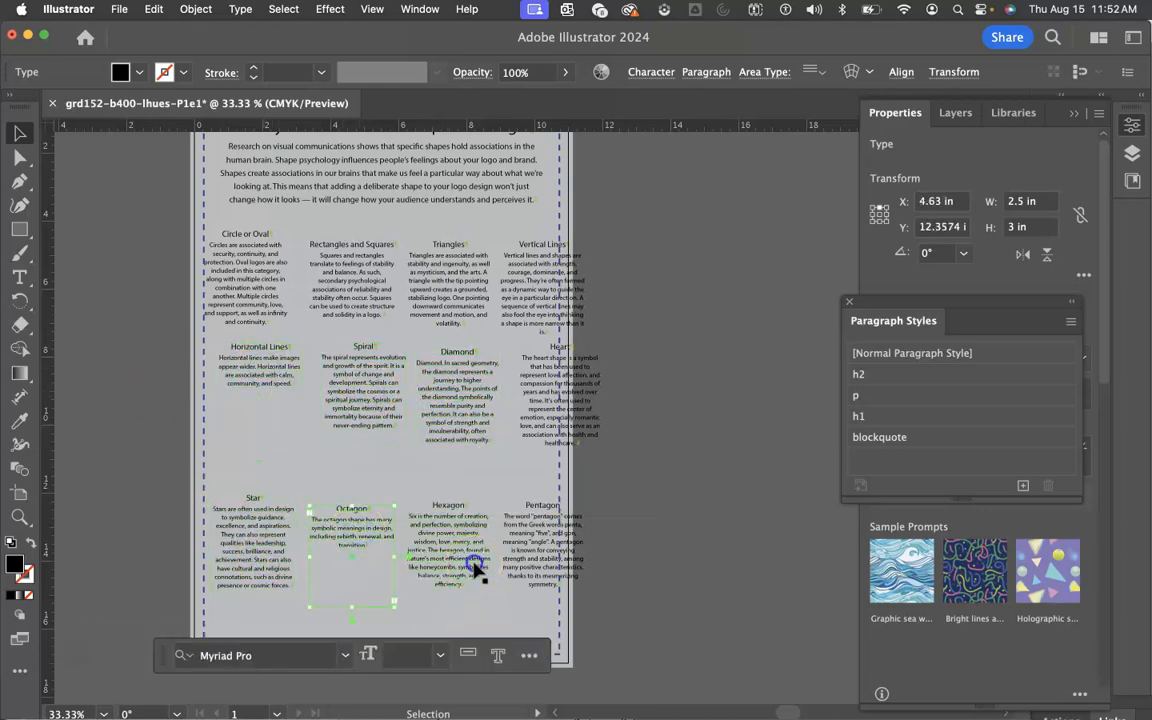
left_click(535, 569)
left_click(664, 573)
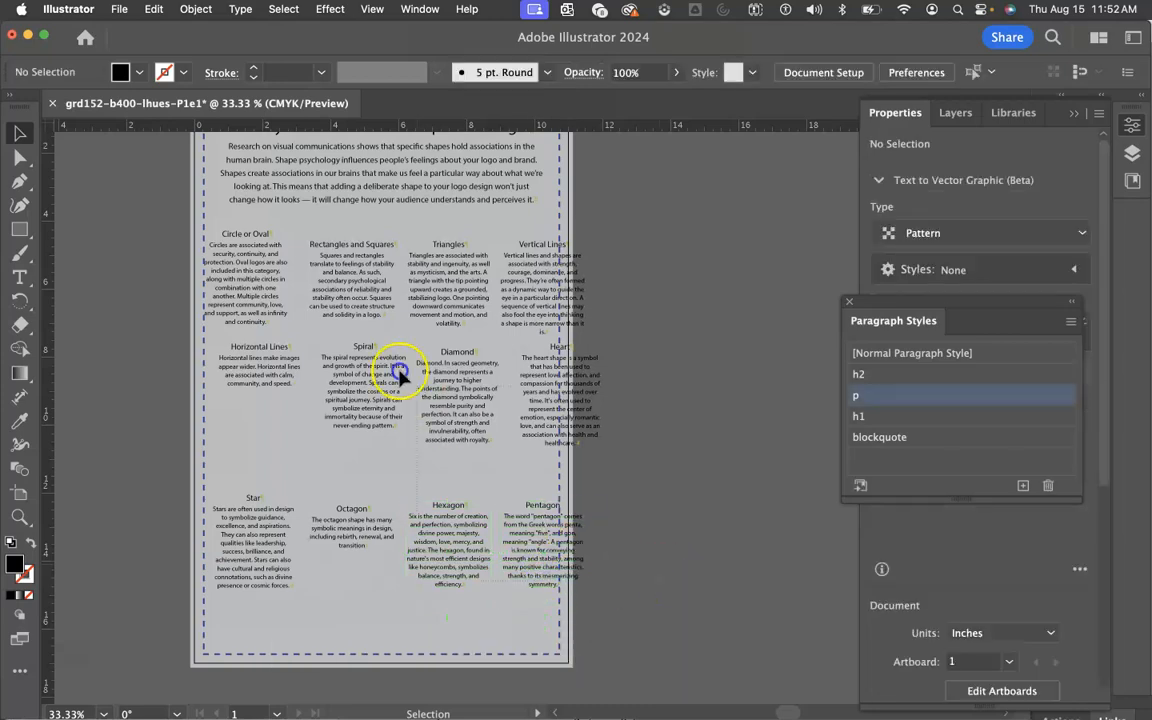
key("super+a")
left_click(638, 422)
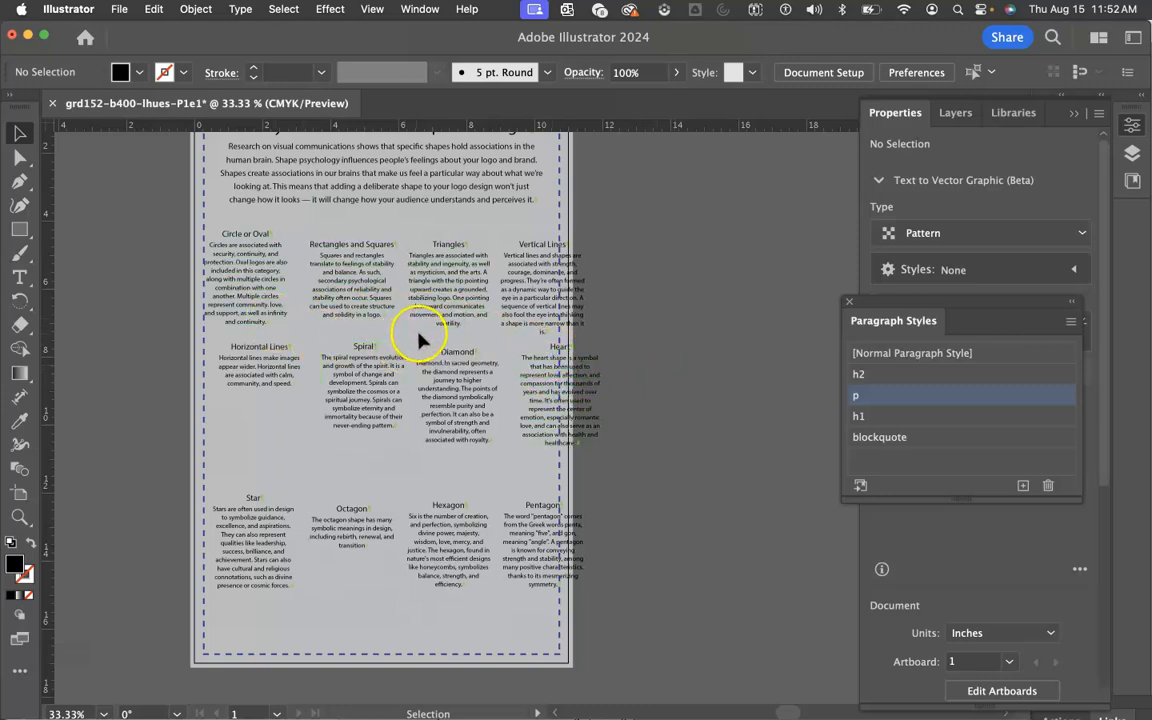
Step: Unlock the guides layer so the margin rectangle can be selected
scroll(418, 345, "up", 5)
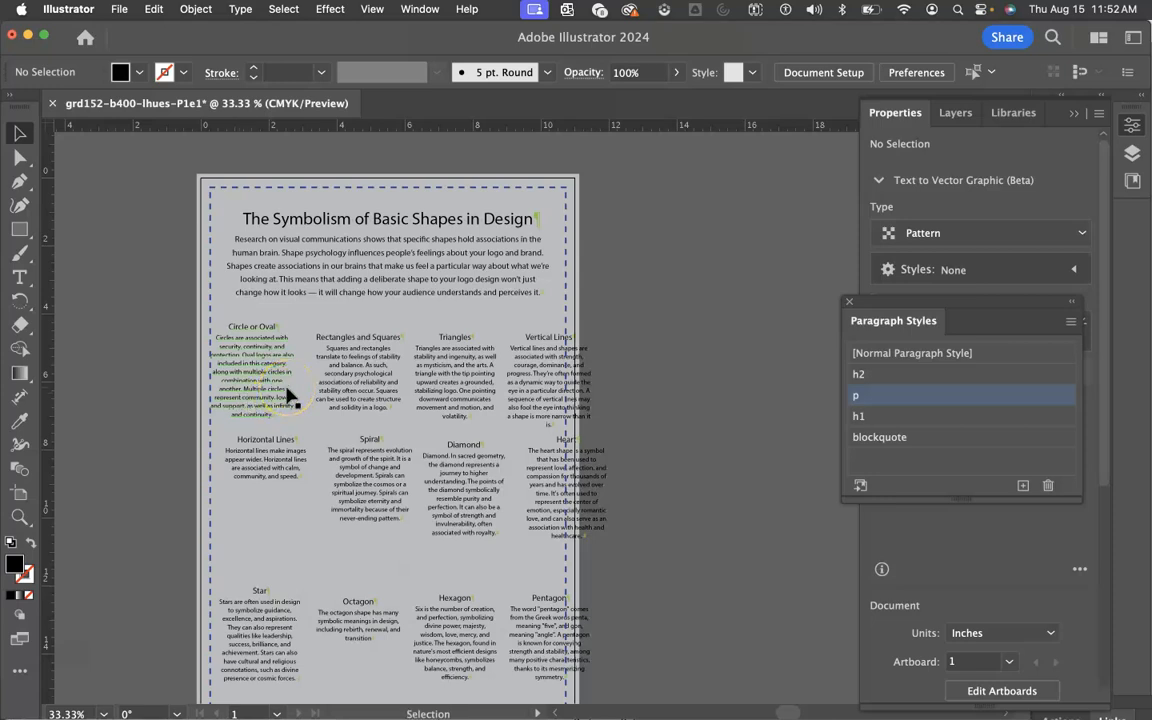
key("super+equal")
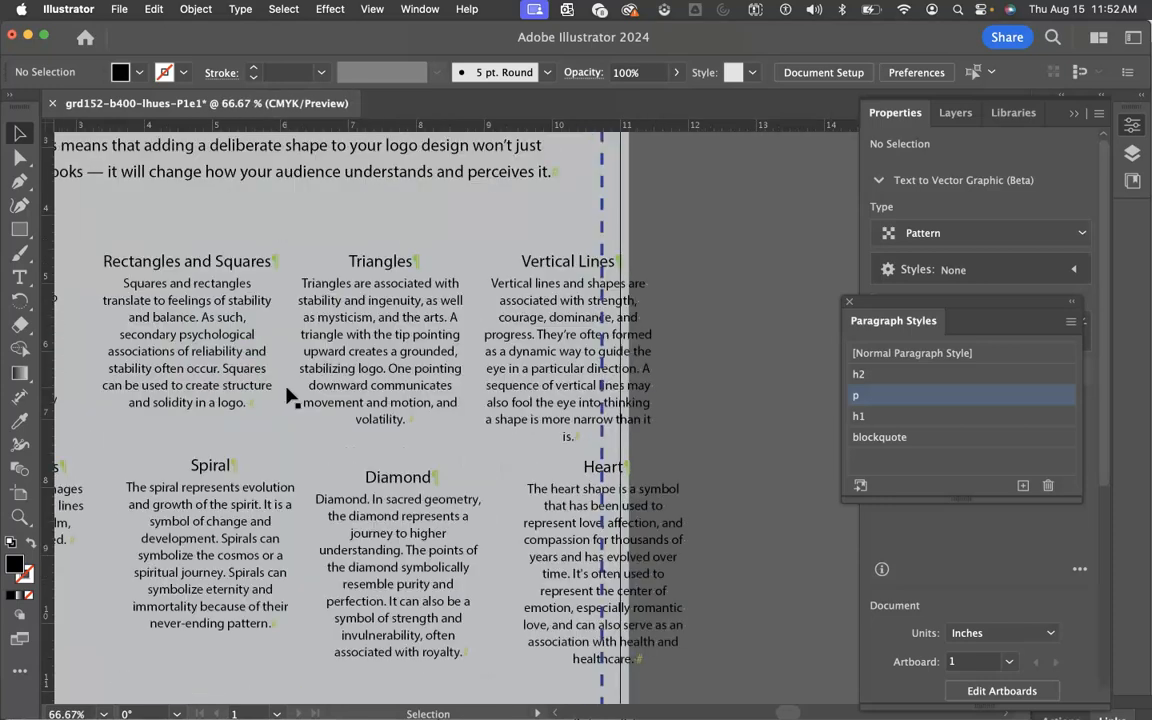
key("super+minus")
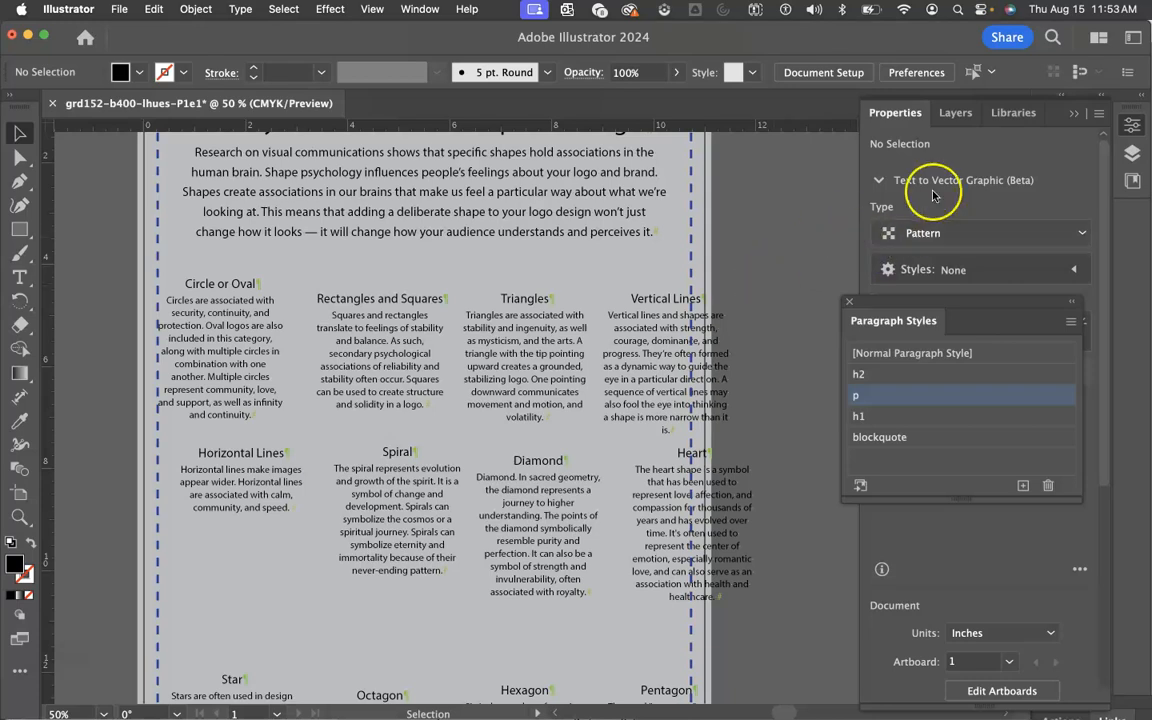
left_click(954, 113)
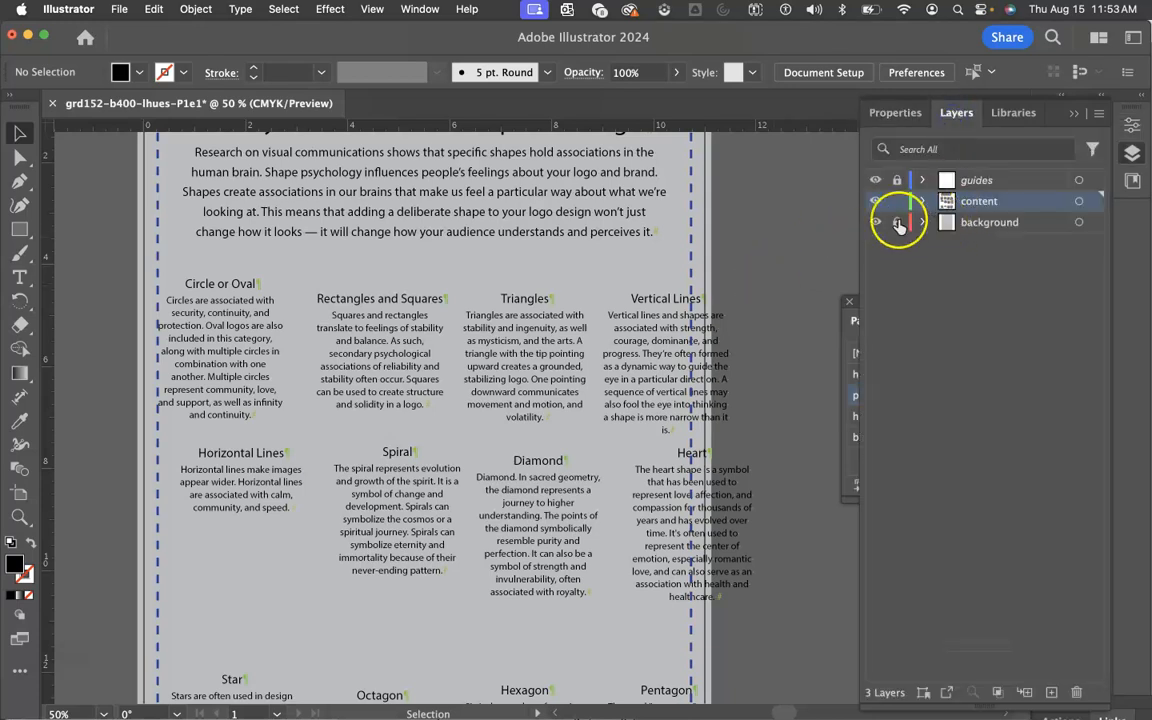
left_click(897, 182)
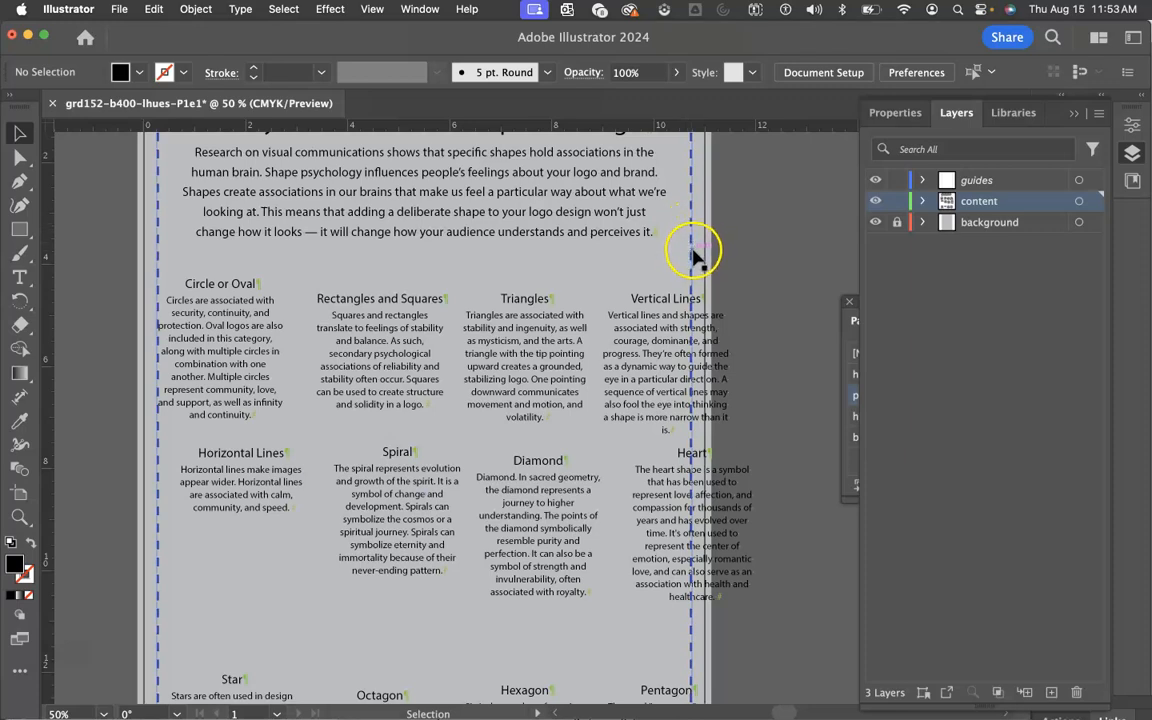
Step: Select the Vertical Lines text frame together with the margin rectangle and set alignment to Key Object, with the margin rectangle as key
left_click(659, 322)
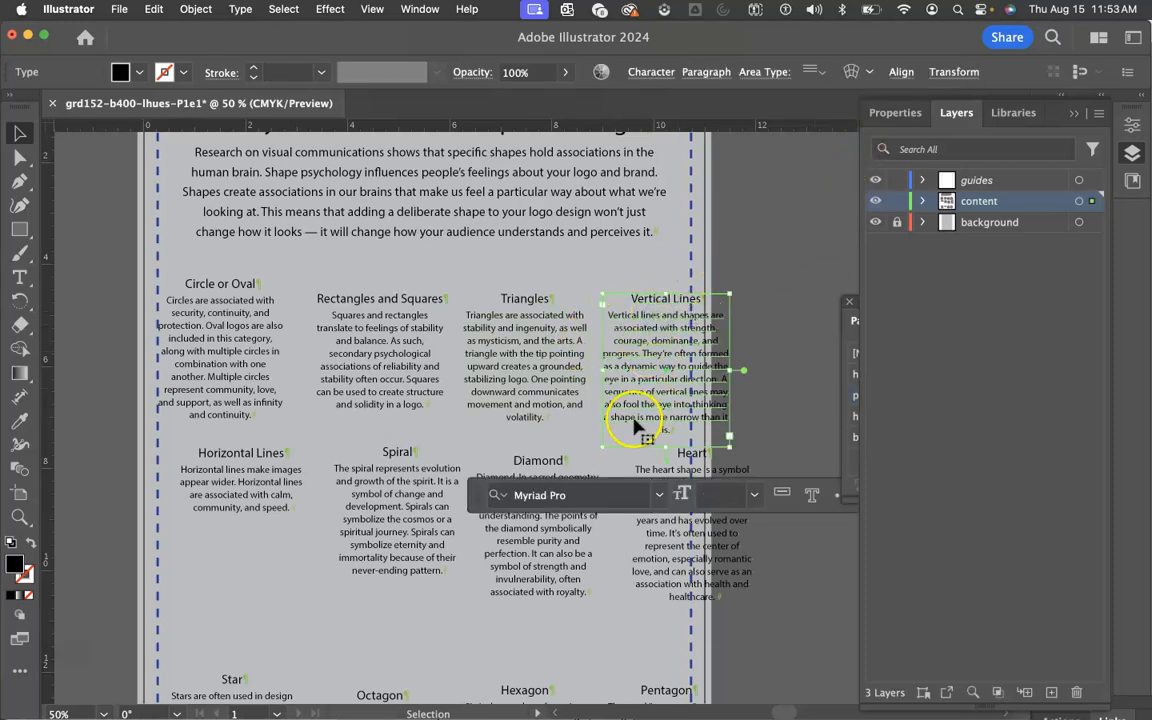
left_click(893, 113)
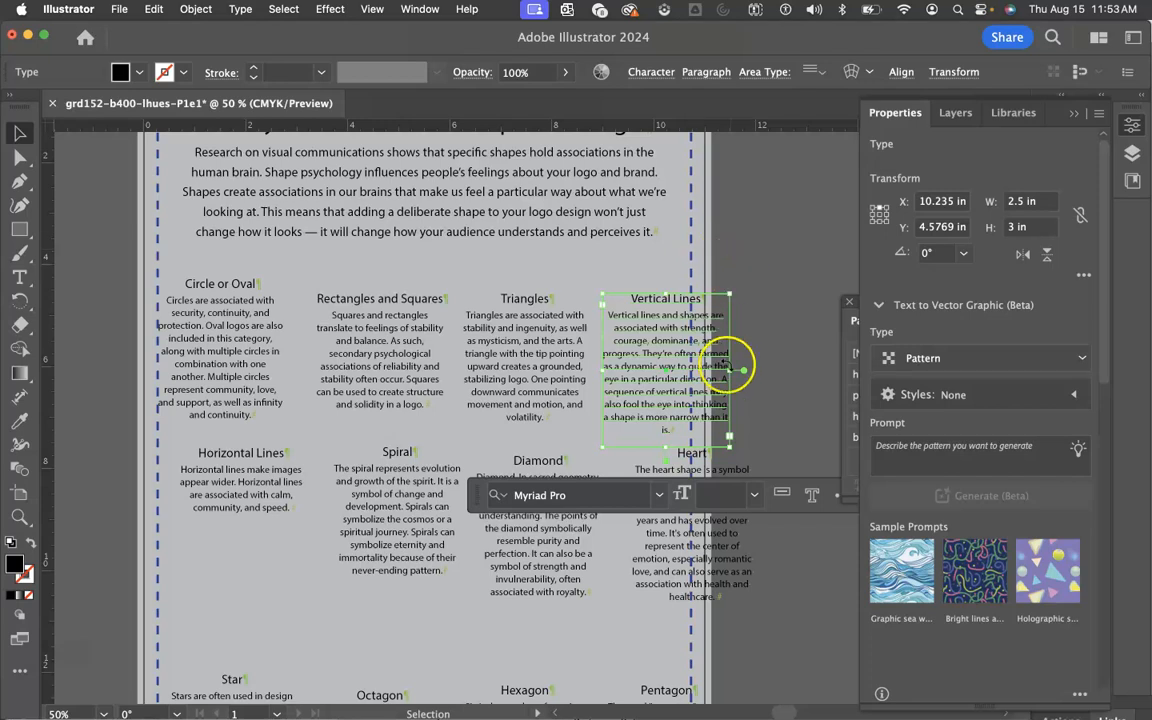
left_click(693, 218, "shift")
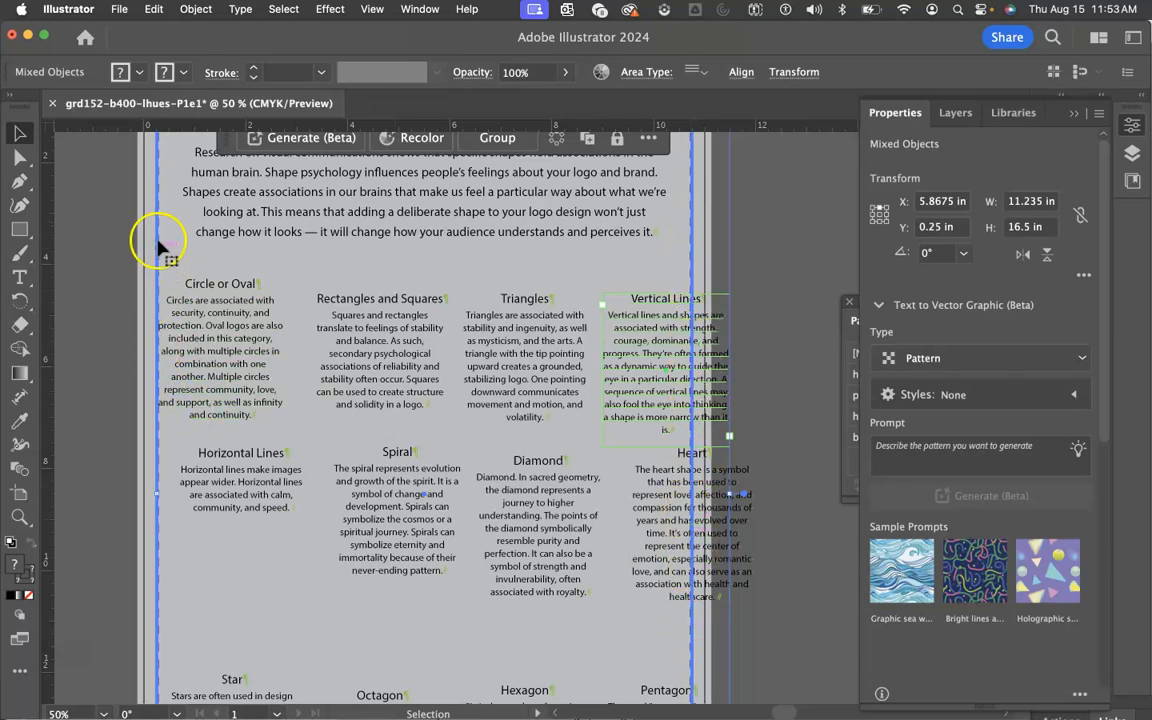
left_click(421, 12)
left_click(492, 279)
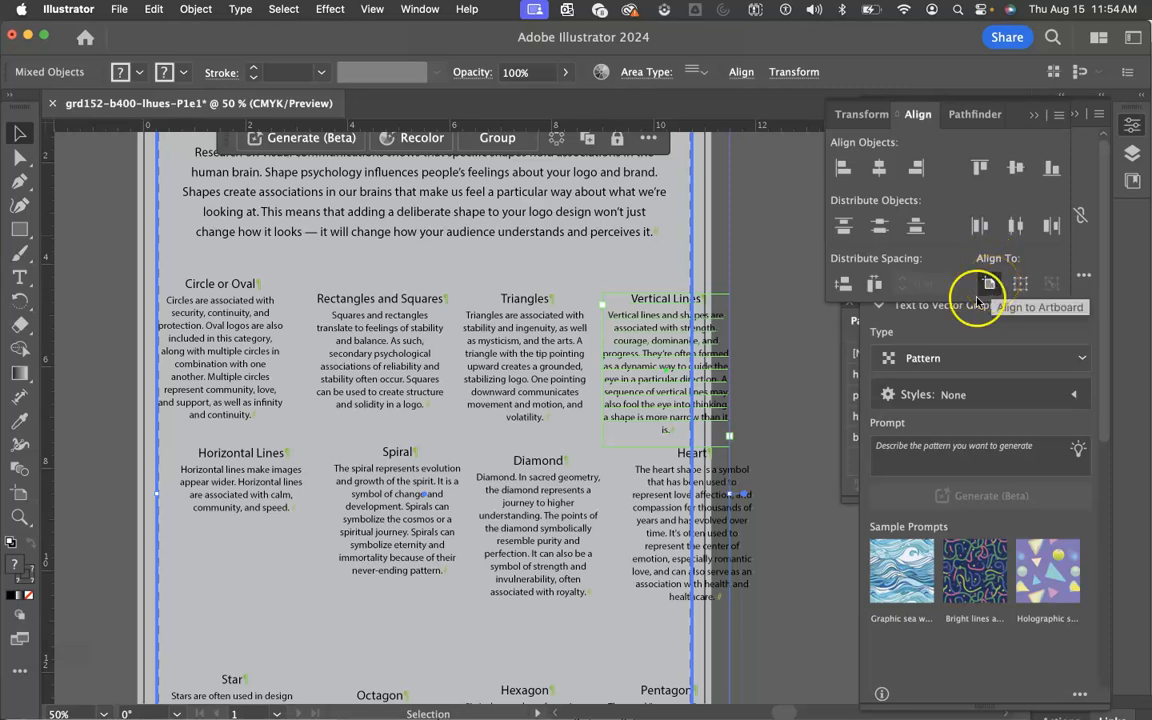
left_click(1019, 287)
left_click(1052, 287)
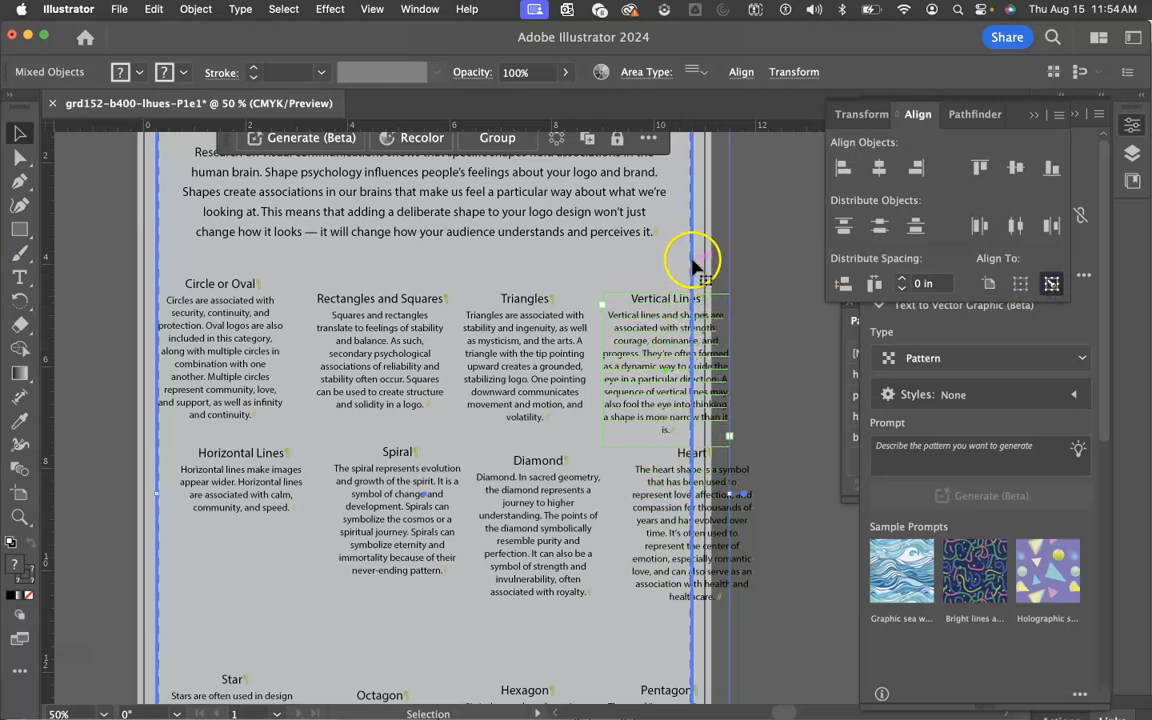
Step: Align the Vertical Lines text frame to the right edge of the margin rectangle
scroll(628, 327, "up", 5)
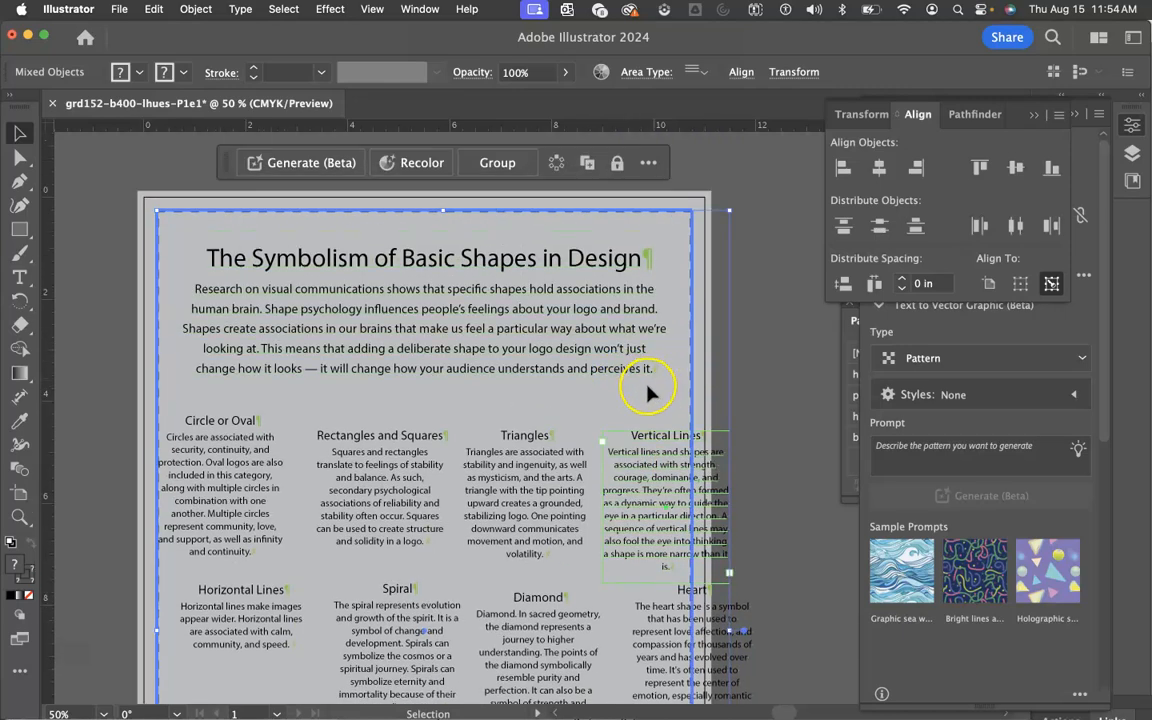
scroll(648, 393, "down", 6)
scroll(650, 400, "down", 2)
scroll(648, 410, "down", 6)
scroll(650, 410, "up", 8)
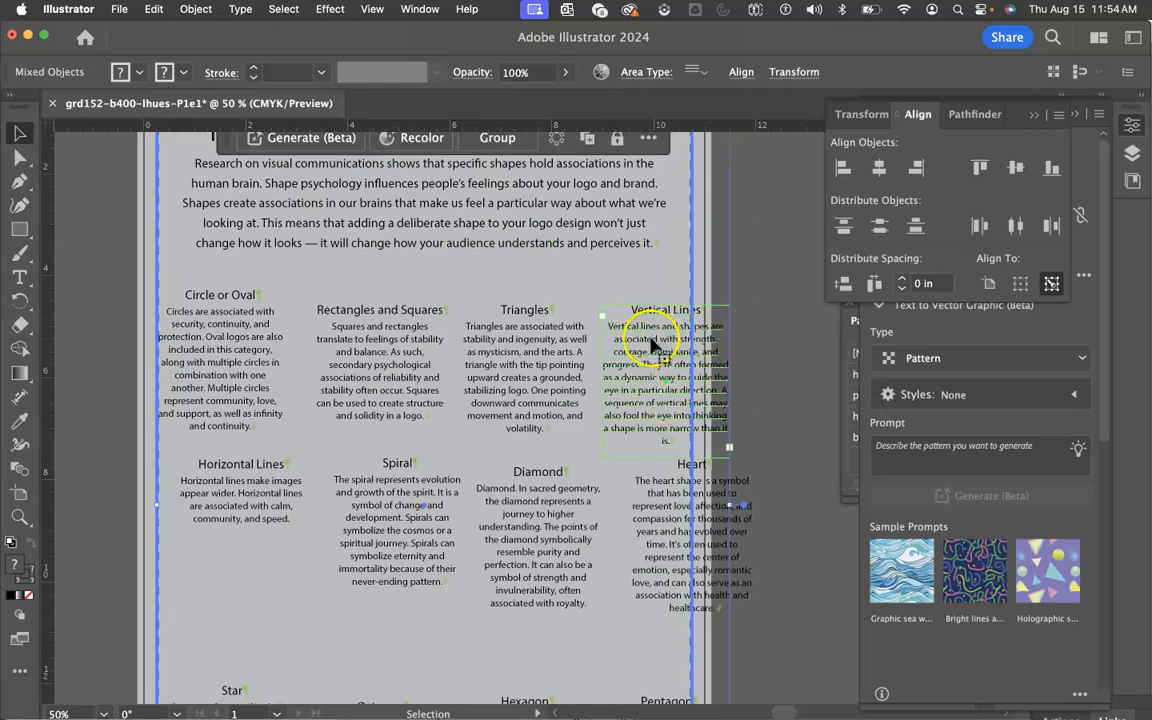
scroll(660, 335, "up", 3)
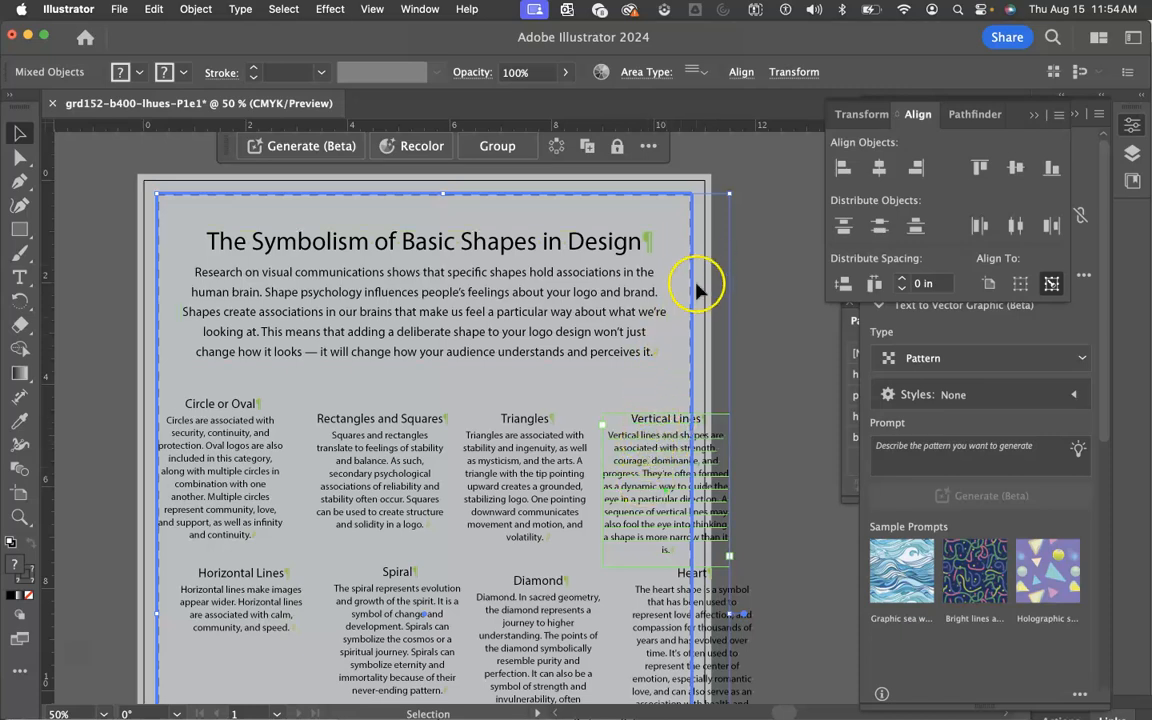
left_click(919, 165)
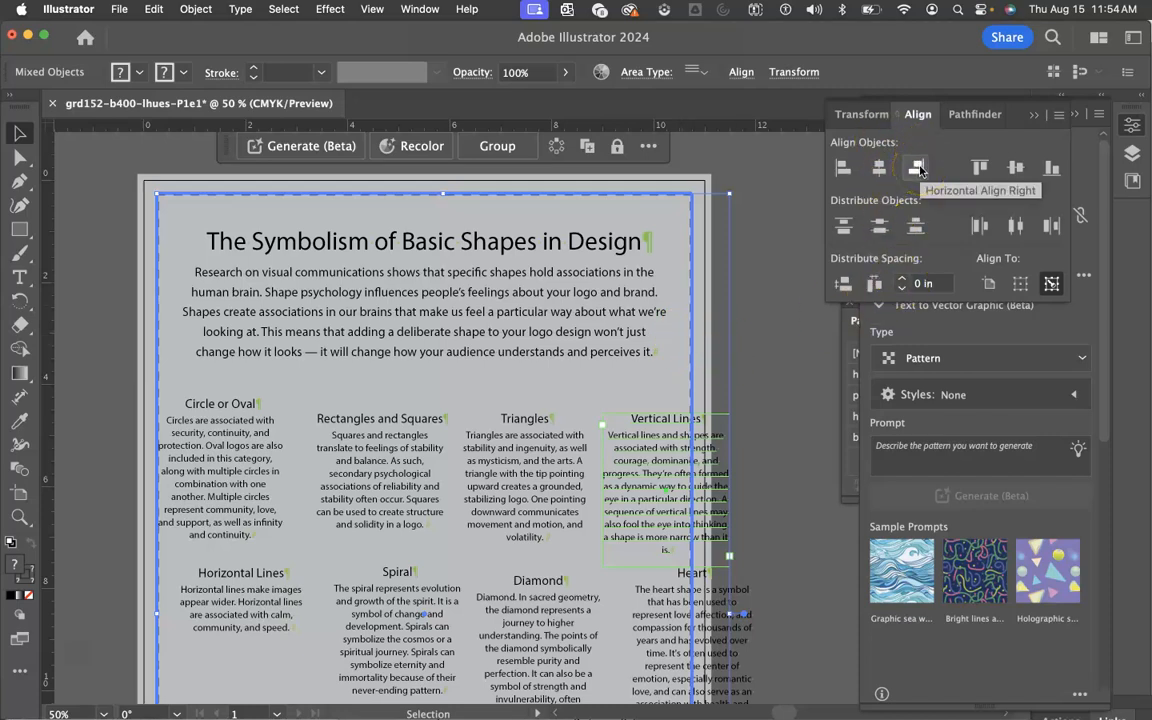
left_click(918, 166)
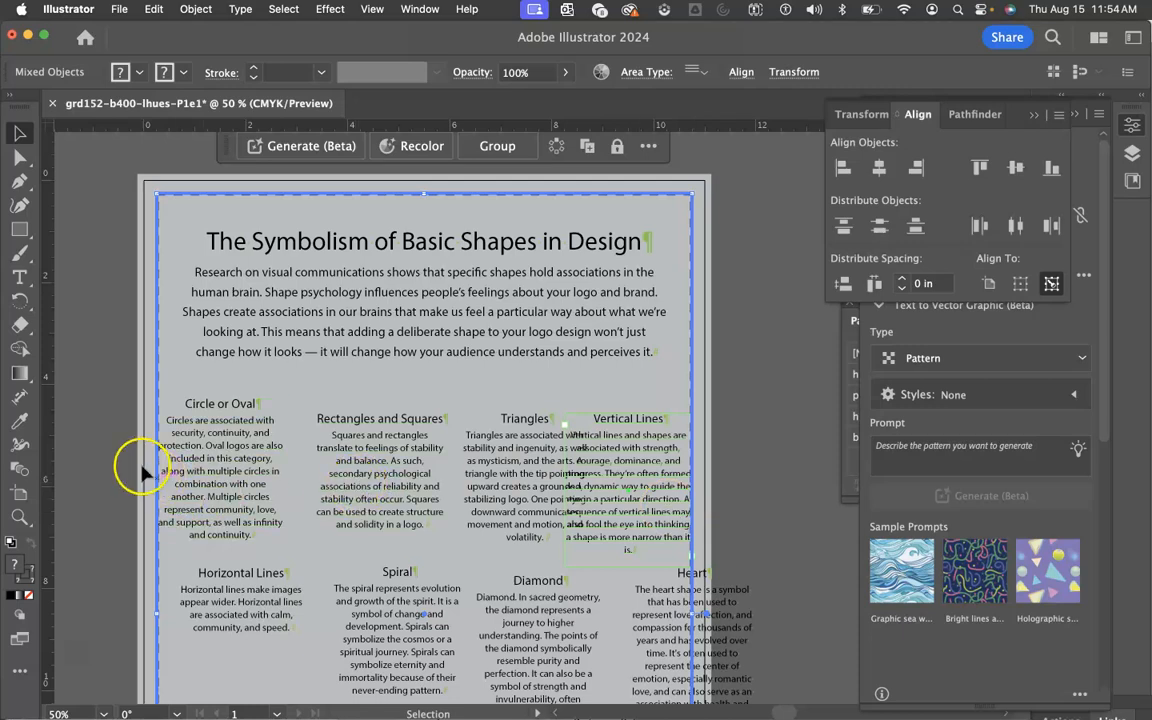
Step: Align the Circle or Oval text frame to the left edge of the margin rectangle, using the rectangle as key object
left_click_drag(192, 418, 198, 432)
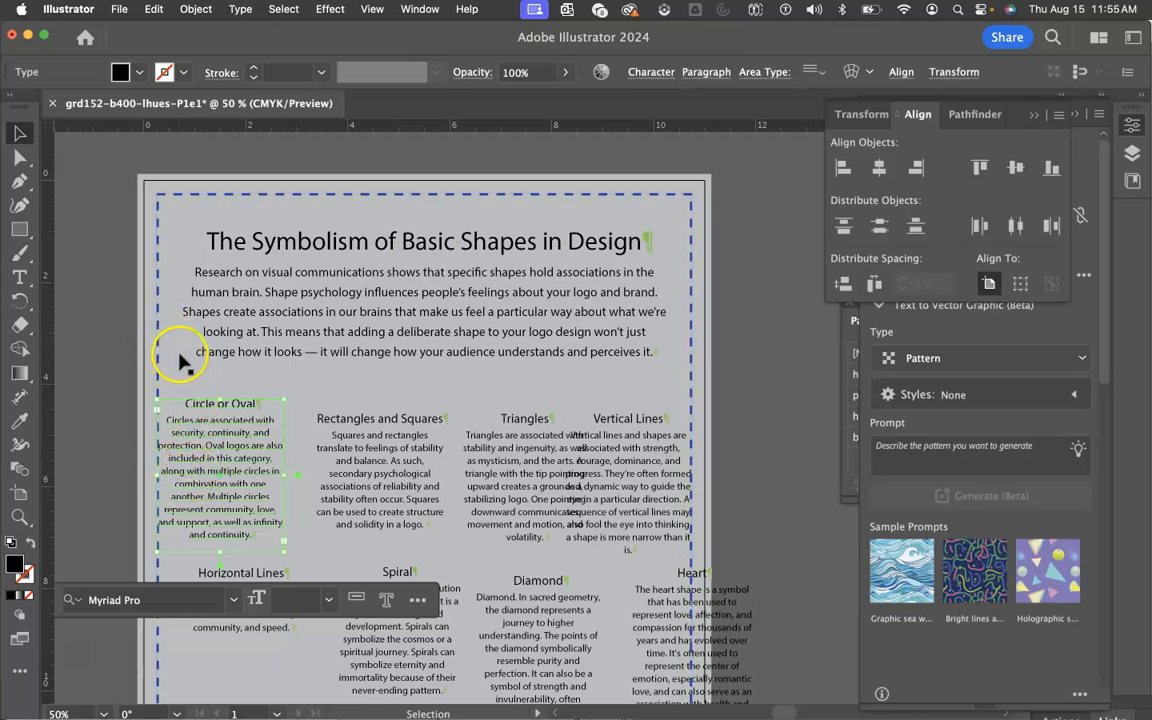
left_click(159, 328)
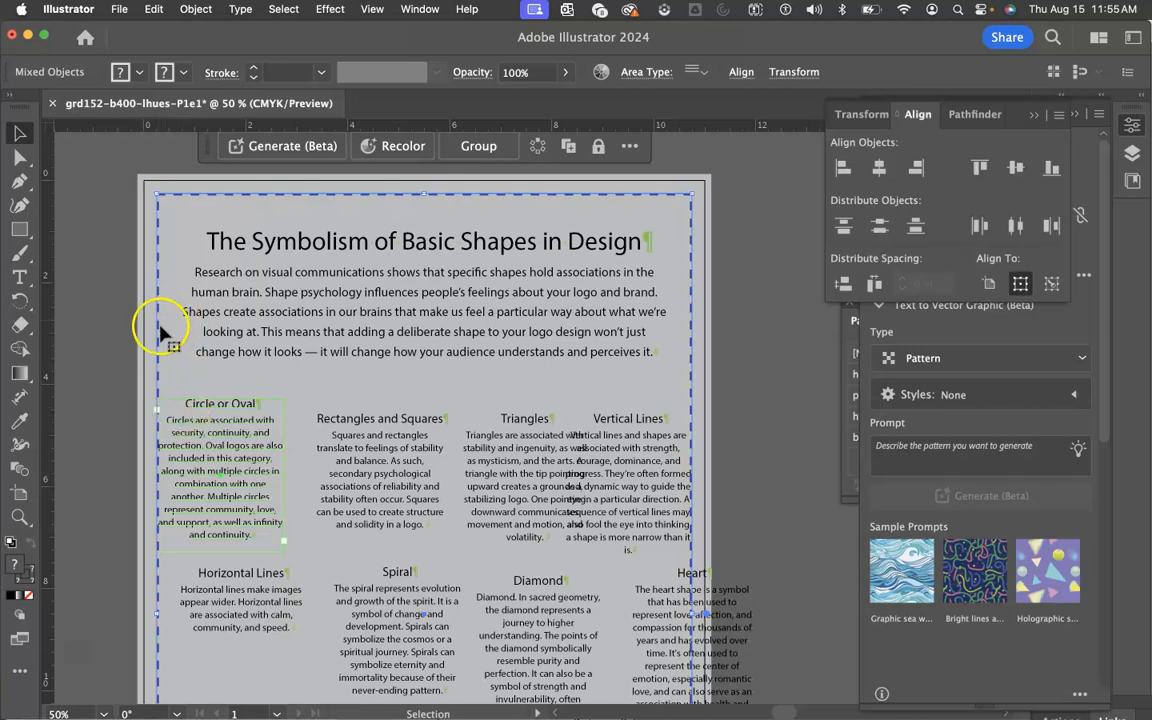
left_click(157, 327)
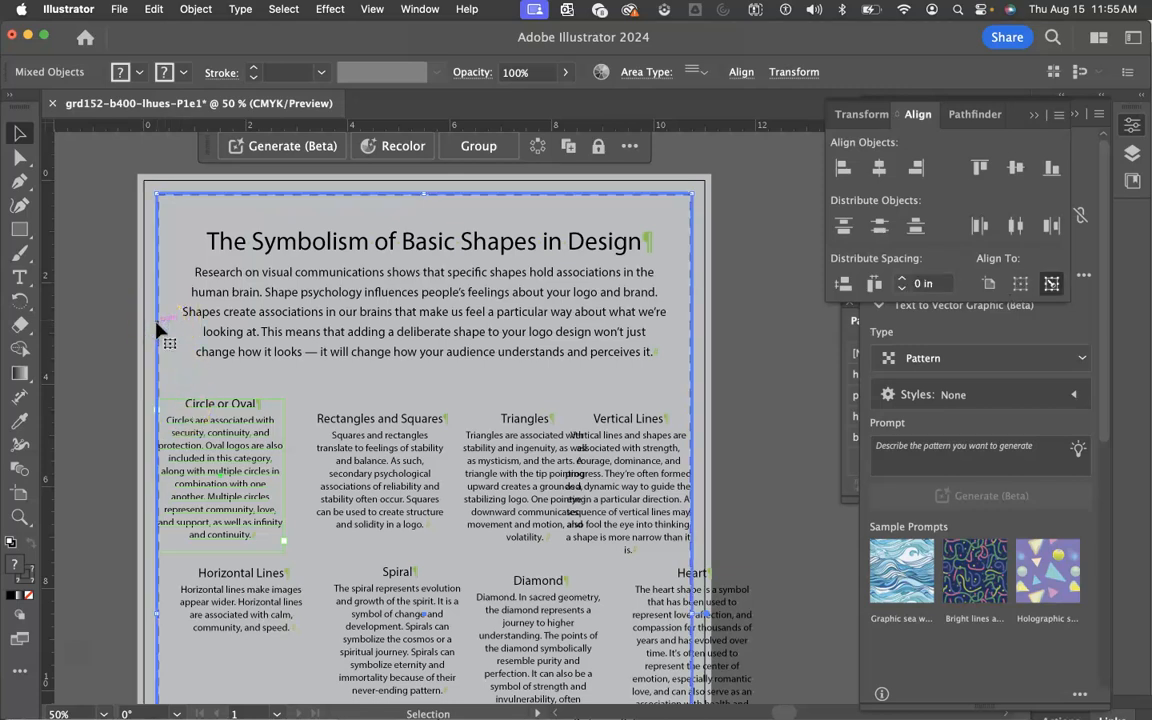
left_click(843, 169)
left_click(779, 368)
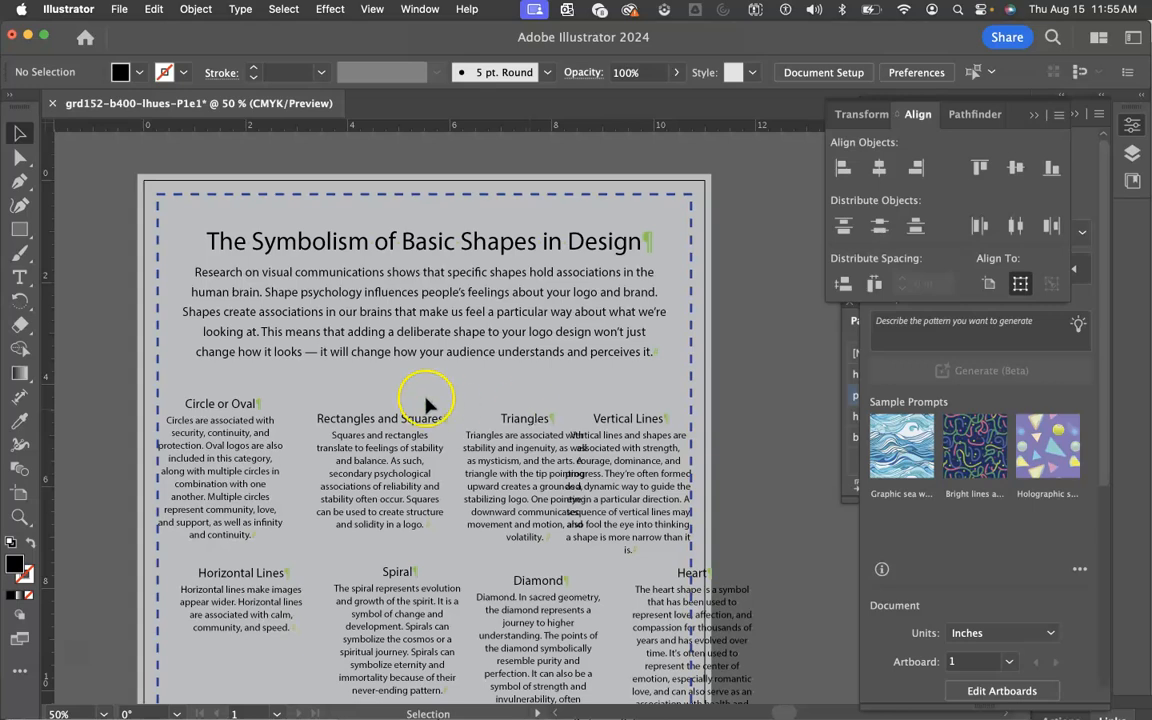
Step: Distribute the four first-row text frames, from Circle or Oval to Vertical Lines, evenly by their horizontal centers, aligning to the selection
left_click(240, 448)
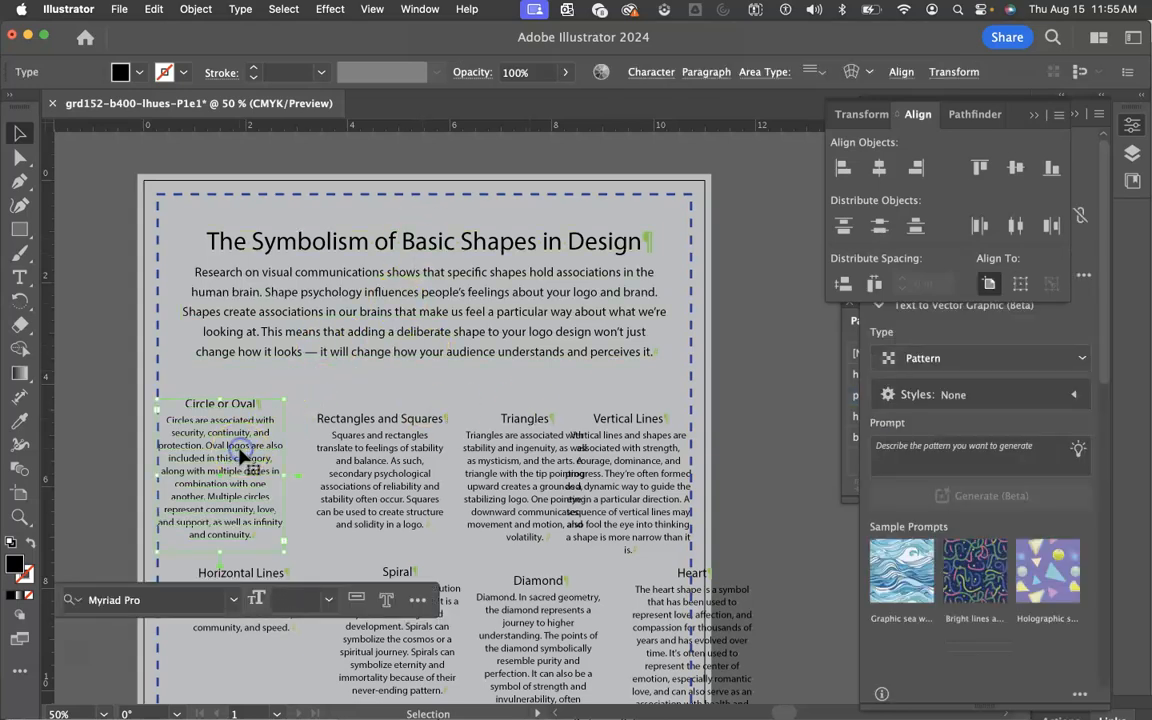
left_click(514, 442, "shift")
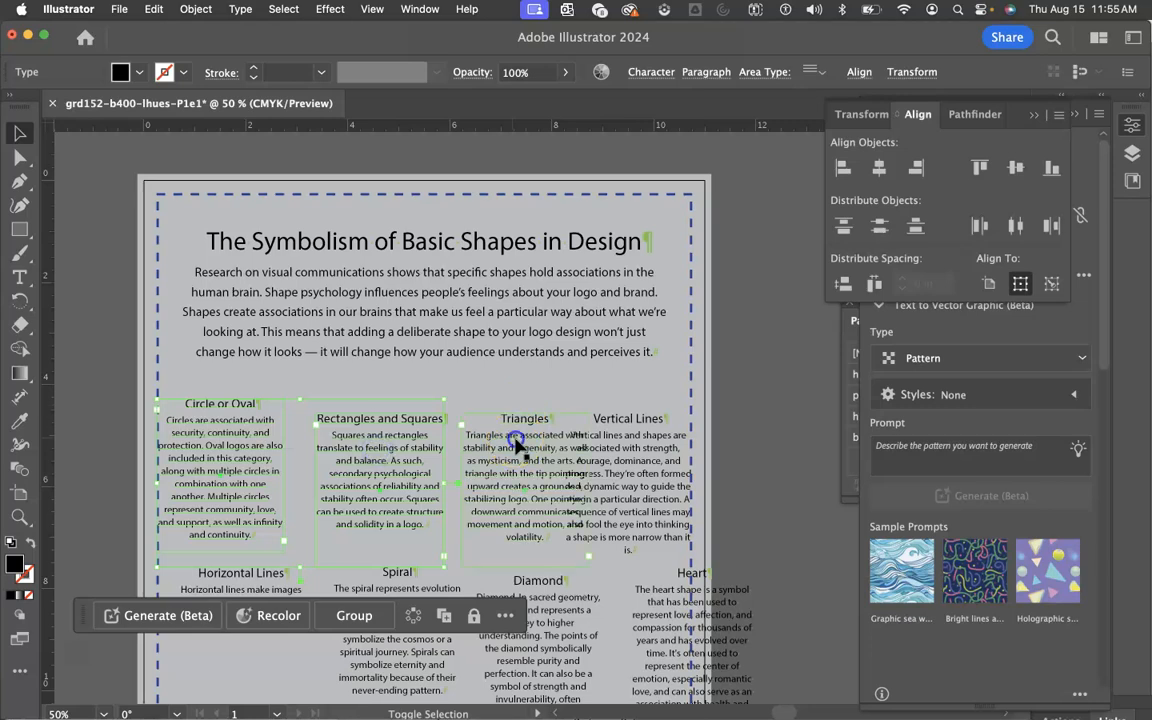
left_click(640, 465, "shift")
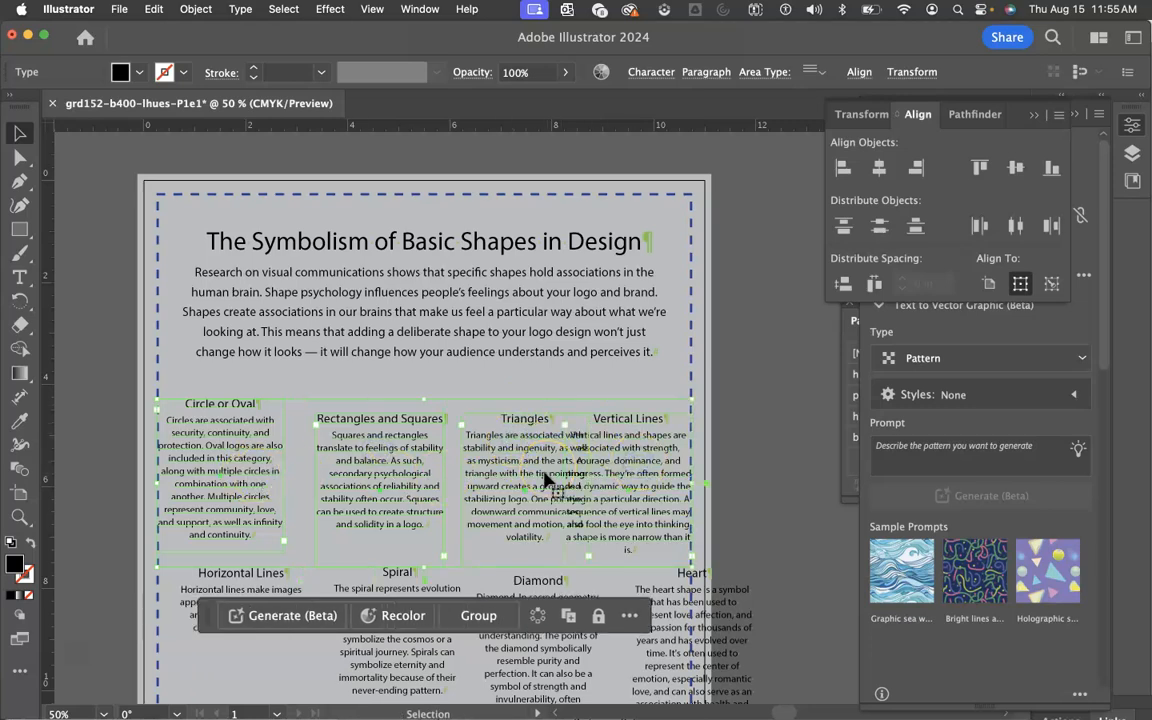
left_click(1022, 286)
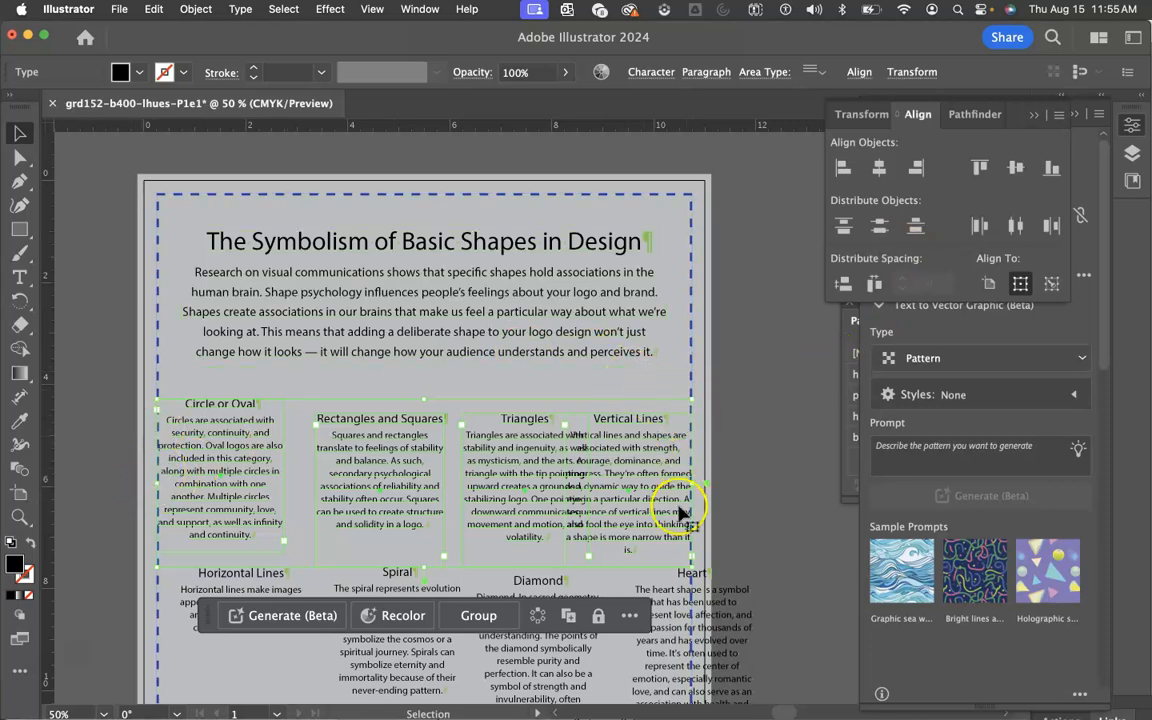
left_click(1015, 226)
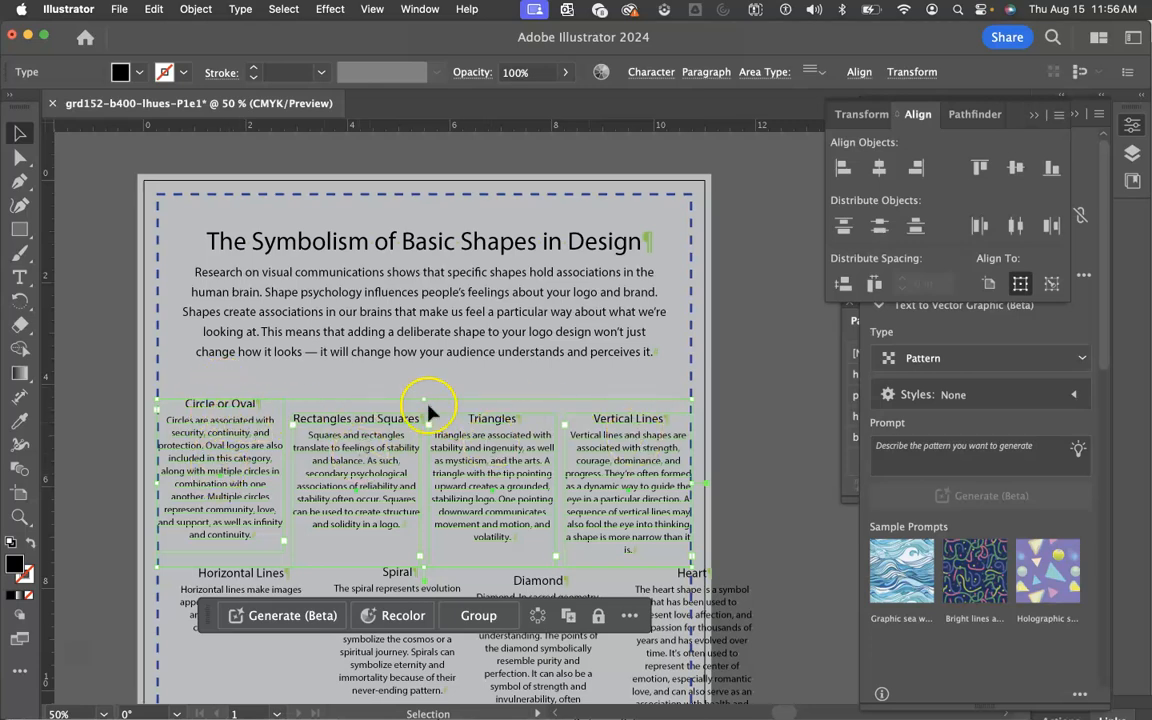
Step: Align the tops of the four first-row text frames to the Circle or Oval frame as key object
left_click(210, 426)
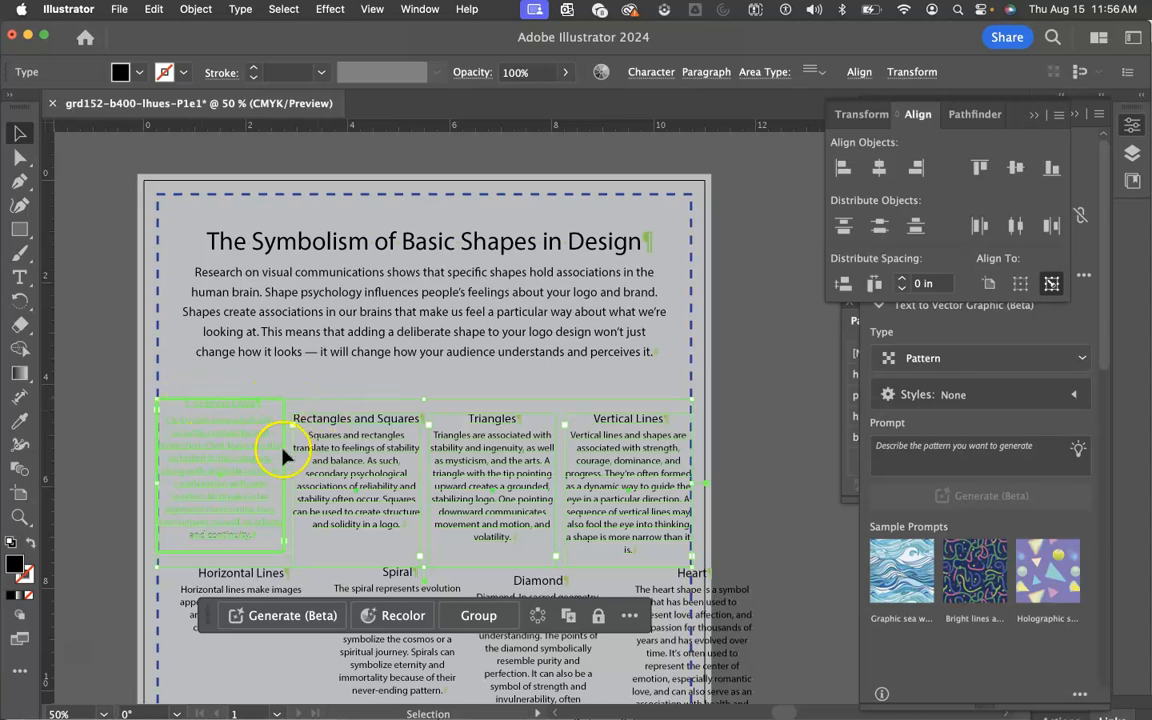
left_click(980, 167)
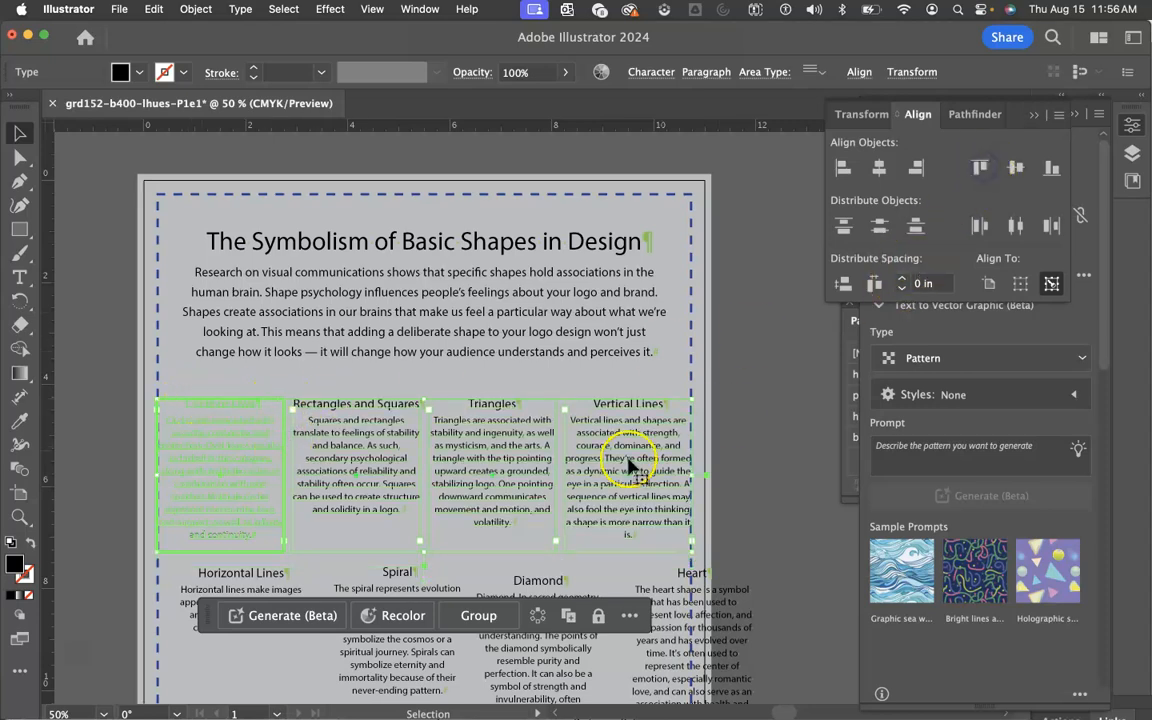
left_click(750, 380)
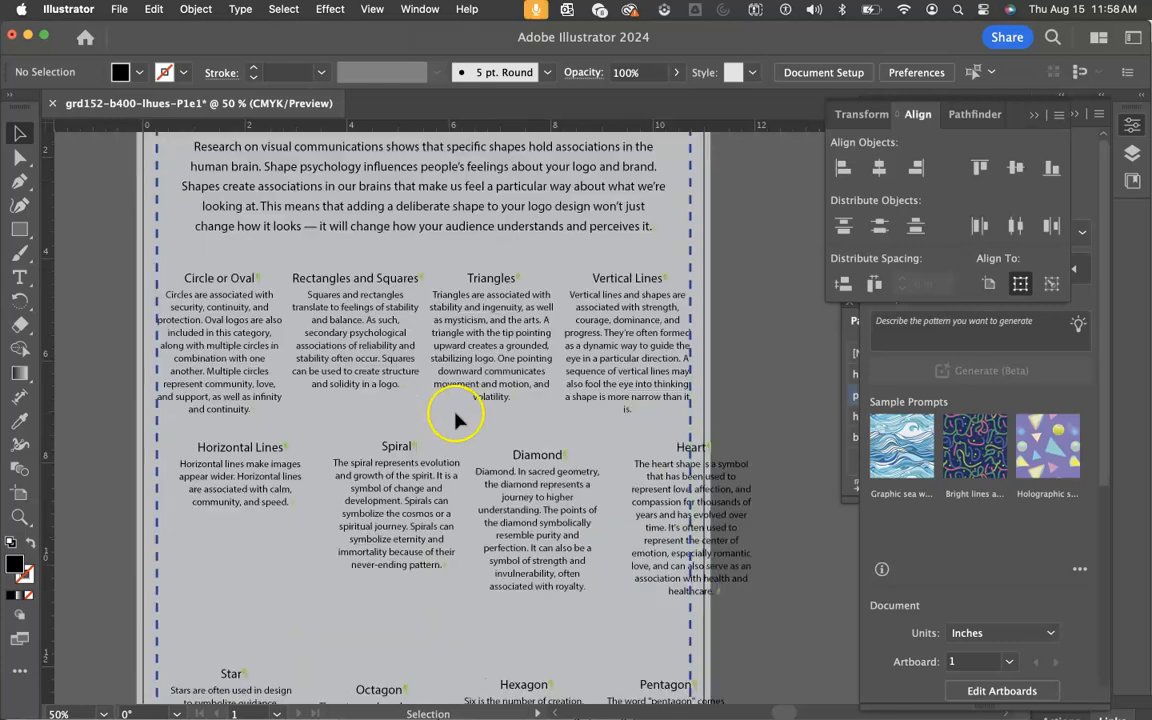
Step: Review the first row's arrangement and examine the placement of the text frames in the second and third rows
scroll(380, 415, "up", 3)
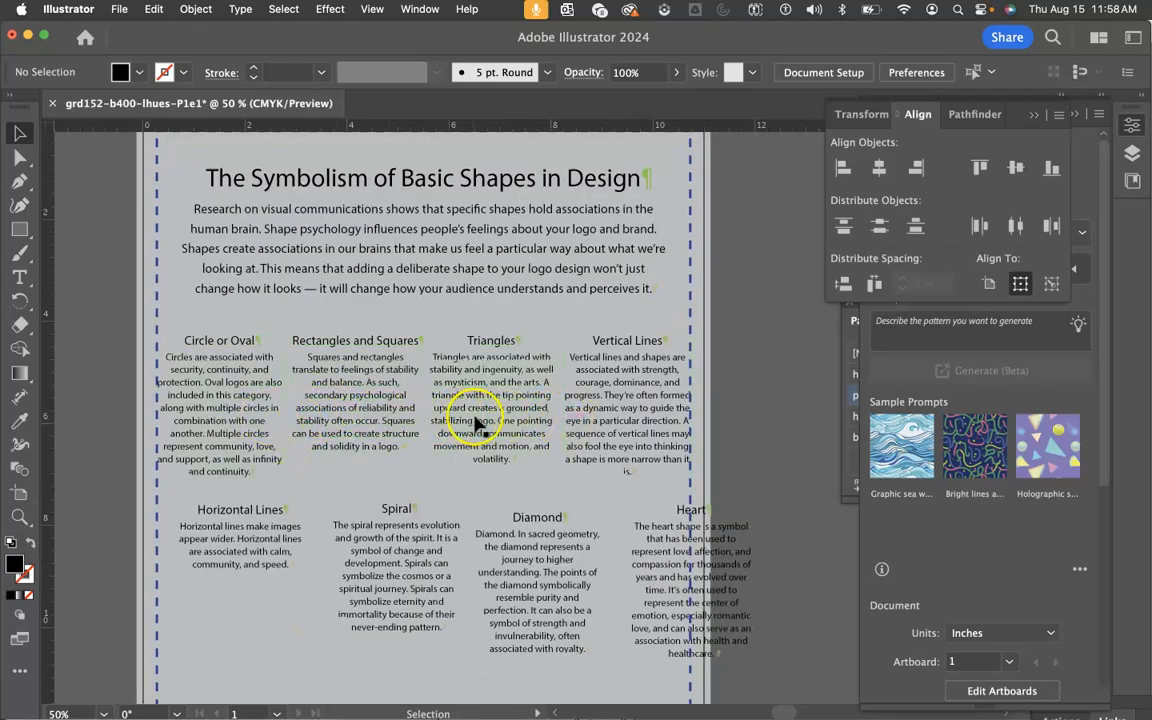
scroll(518, 424, "down", 1)
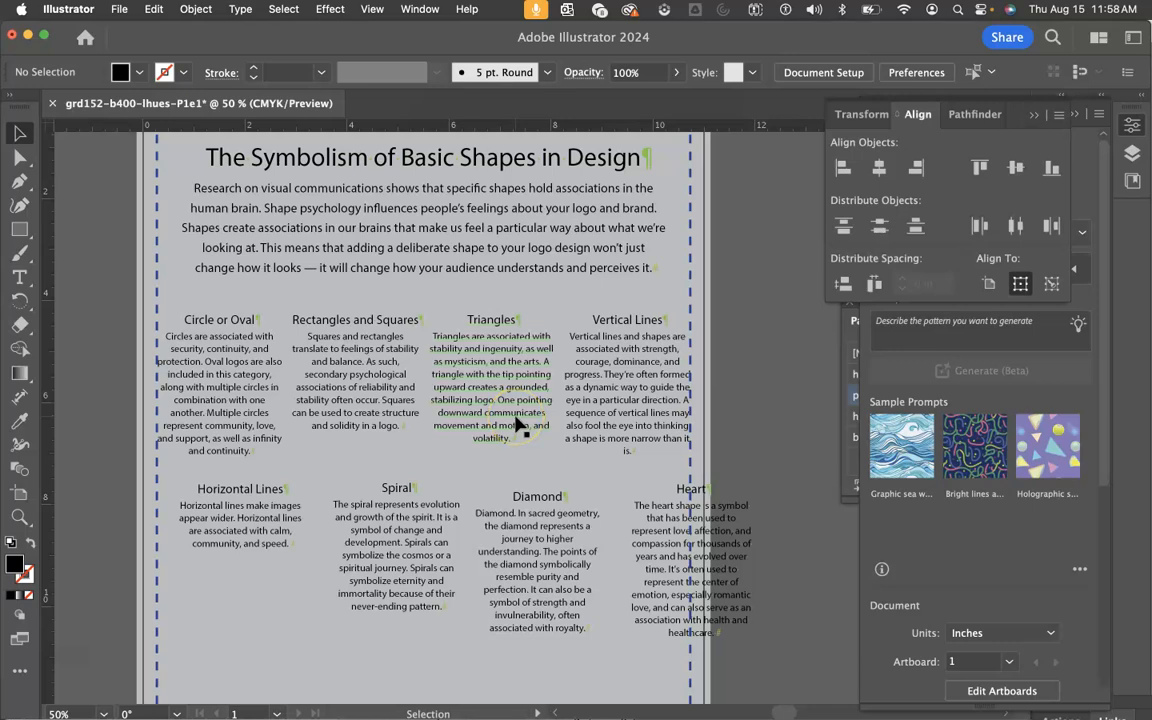
scroll(518, 424, "right", 1)
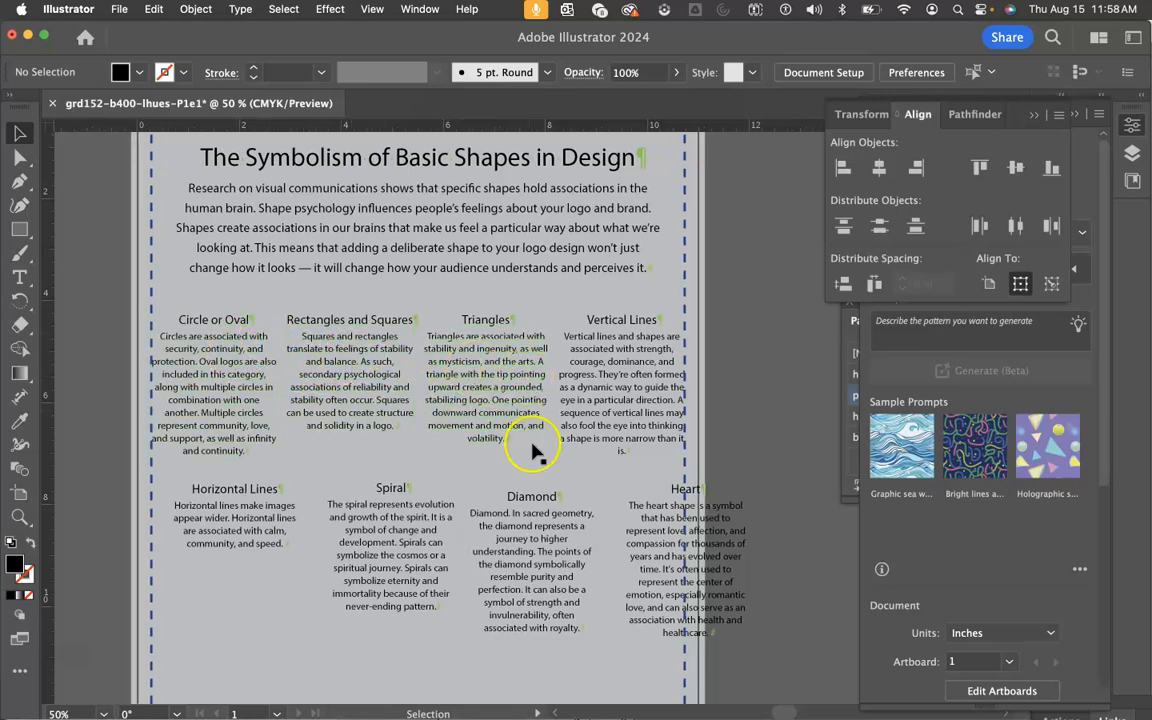
scroll(539, 526, "down", 5)
scroll(535, 522, "down", 4)
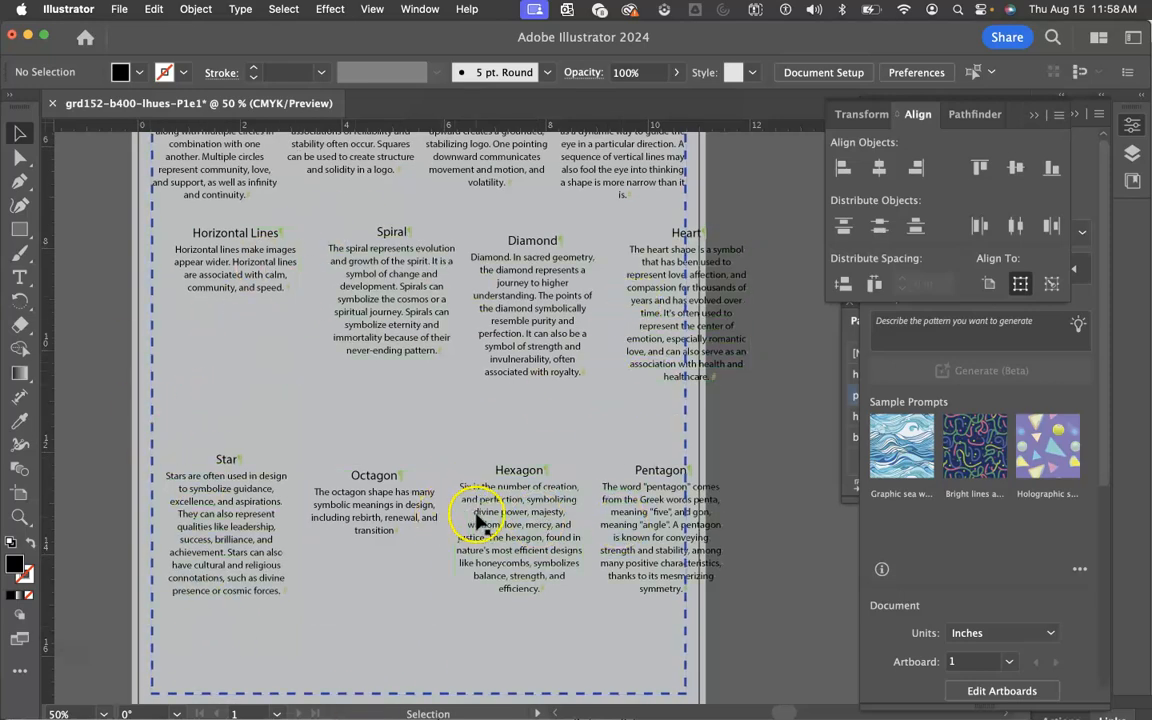
scroll(477, 520, "up", 4)
scroll(476, 511, "left", 4)
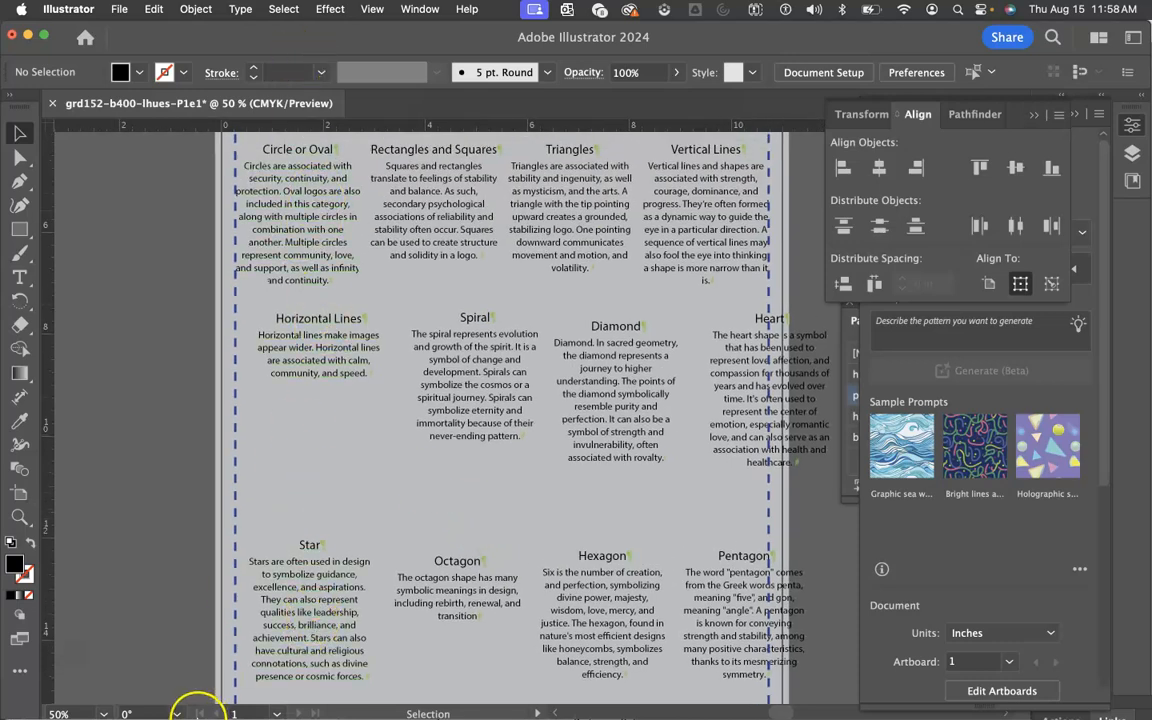
Step: Align the Horizontal Lines and Star text frames to the horizontal center of the Circle or Oval frame as key object
left_click(293, 252)
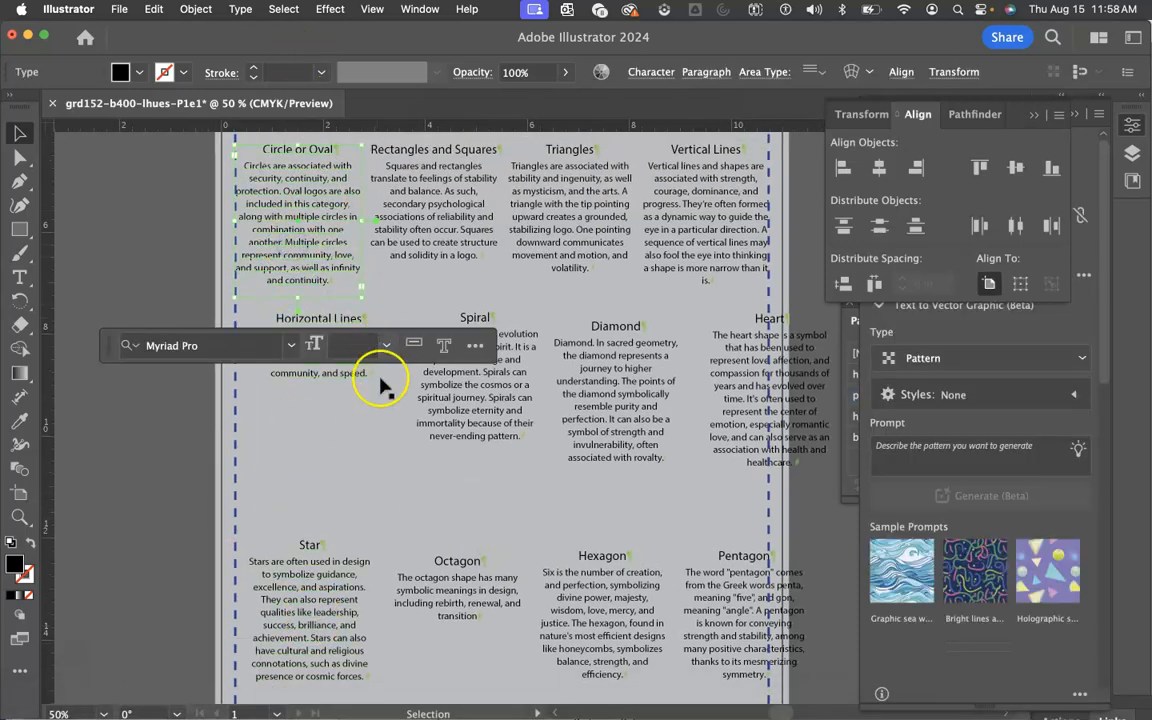
left_click(327, 385, "shift")
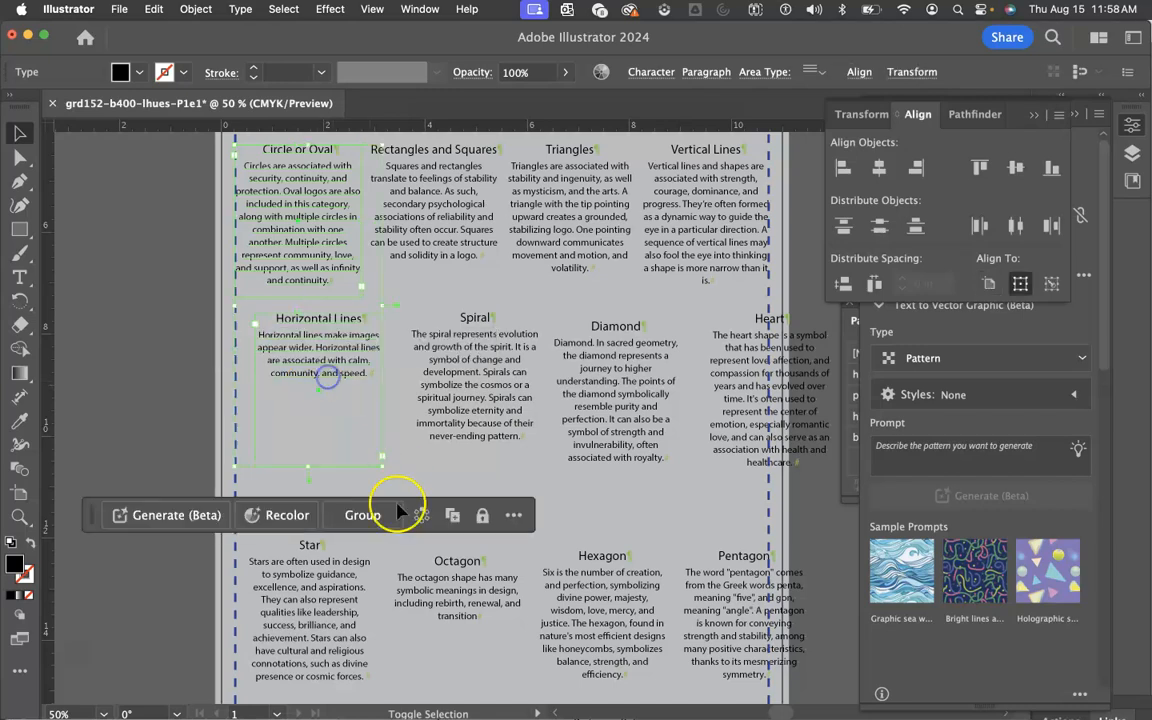
left_click(311, 622, "shift")
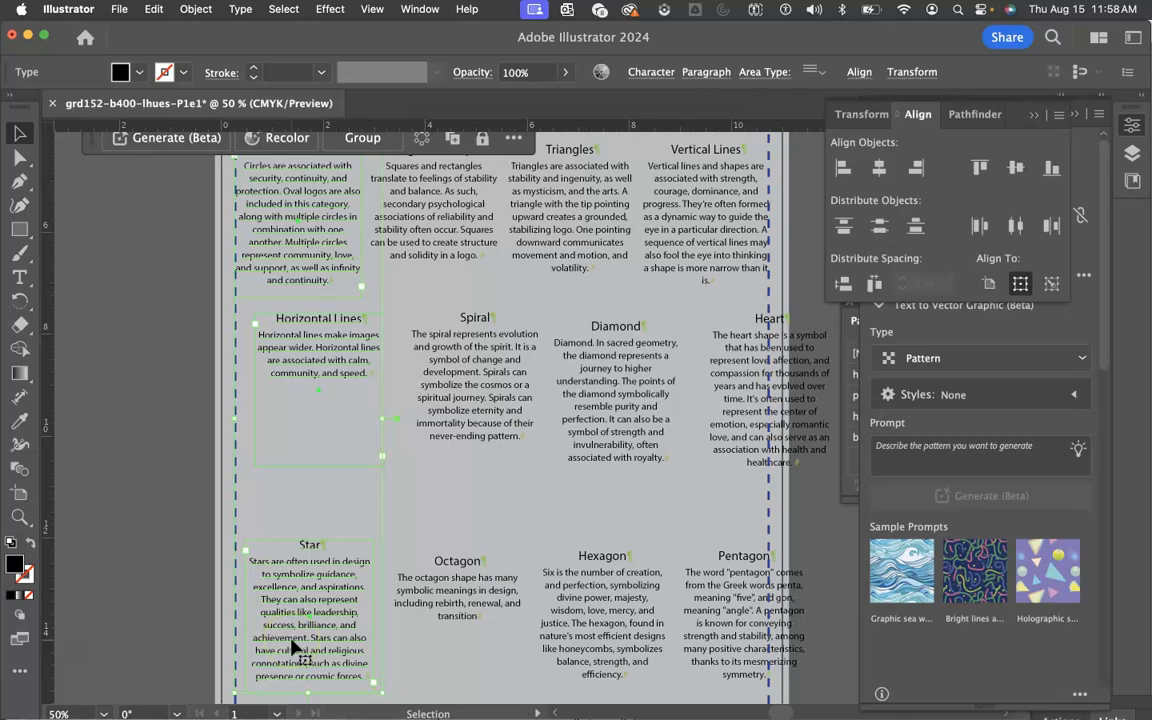
left_click(310, 222)
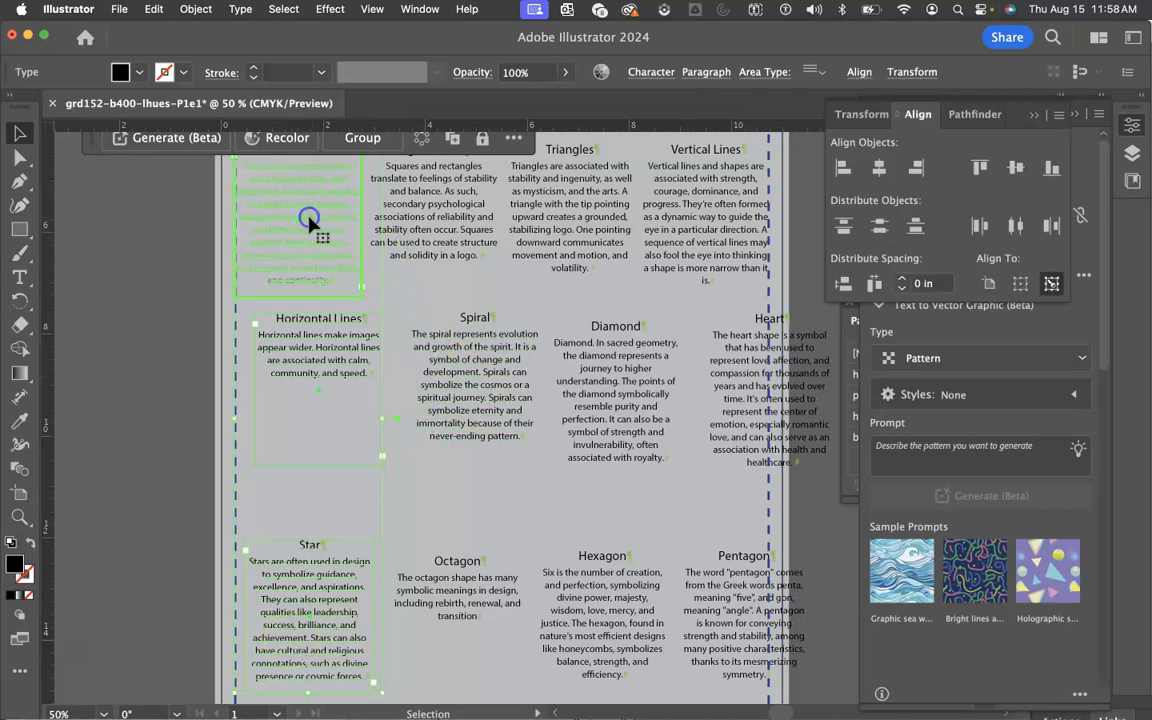
left_click(880, 169)
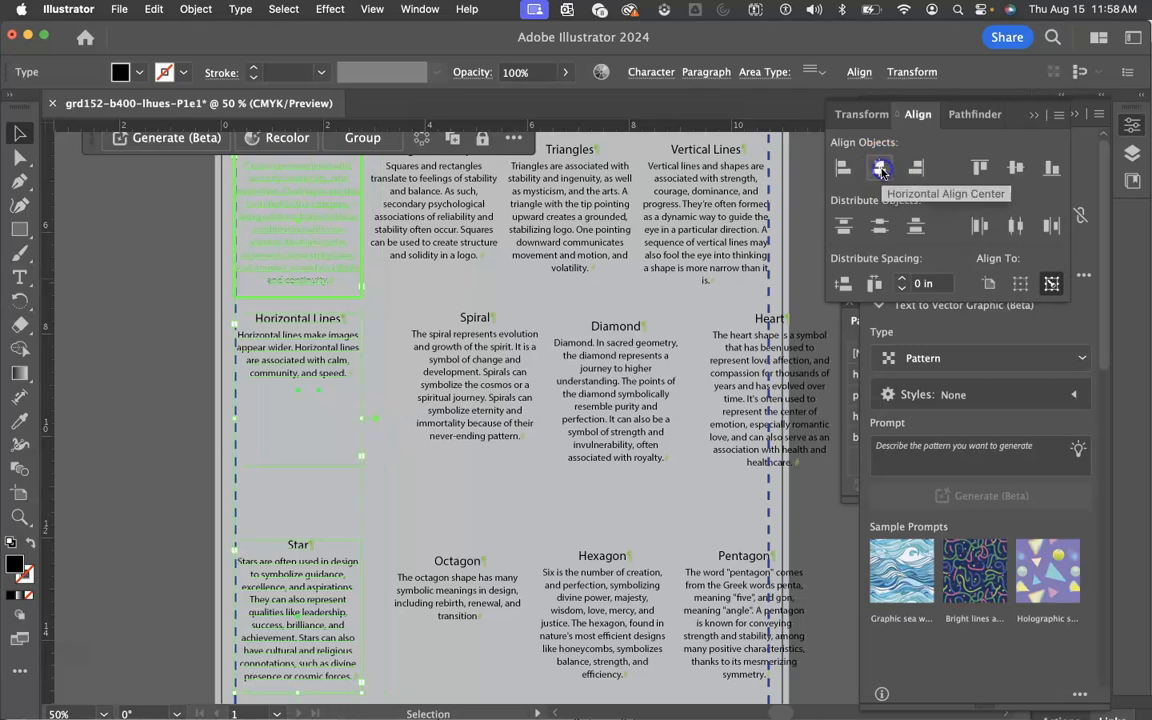
Step: Center the Spiral and Octagon text frames horizontally on the Rectangles and Squares frame as key object
left_click(467, 255)
left_click(476, 411, "shift")
left_click(458, 584, "shift")
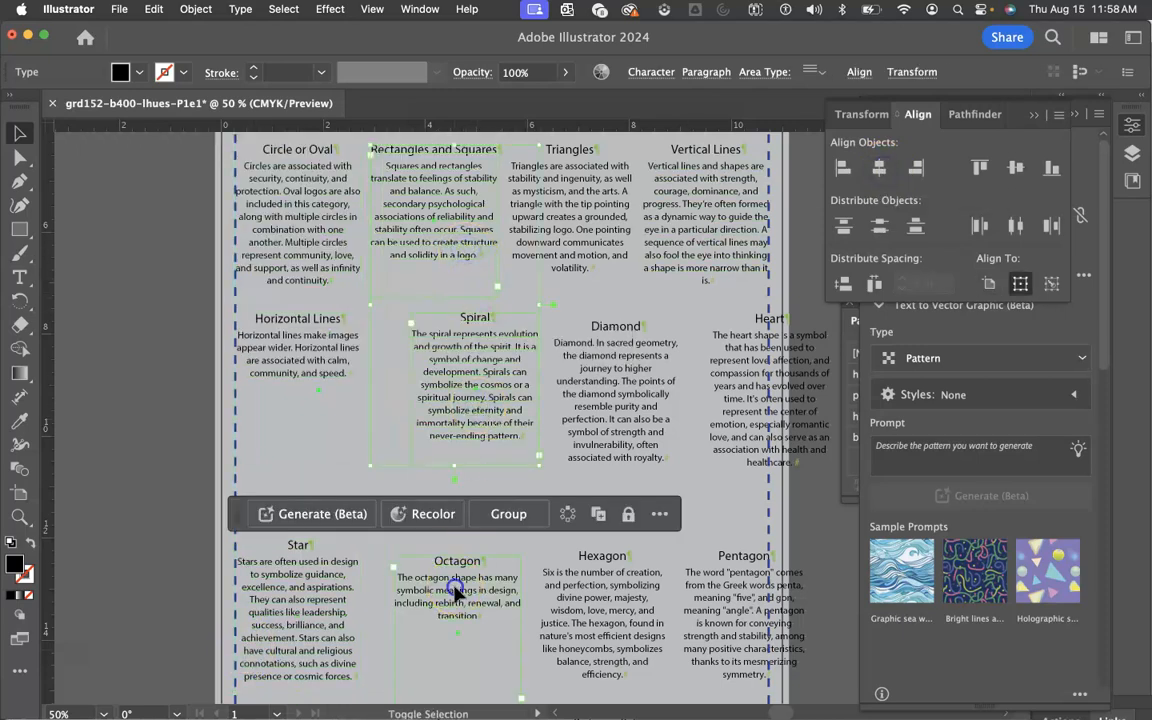
left_click(459, 216)
left_click(879, 168)
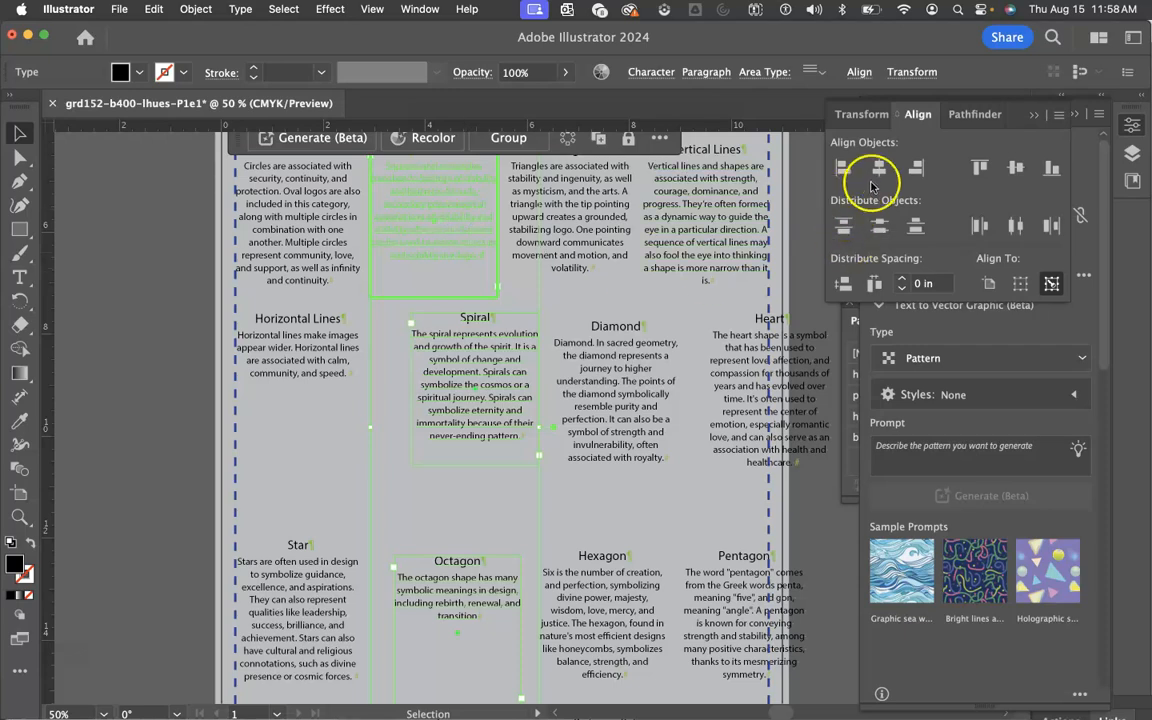
Step: Center the Diamond and Hexagon text frames horizontally on the Triangles frame as key object
left_click(605, 225)
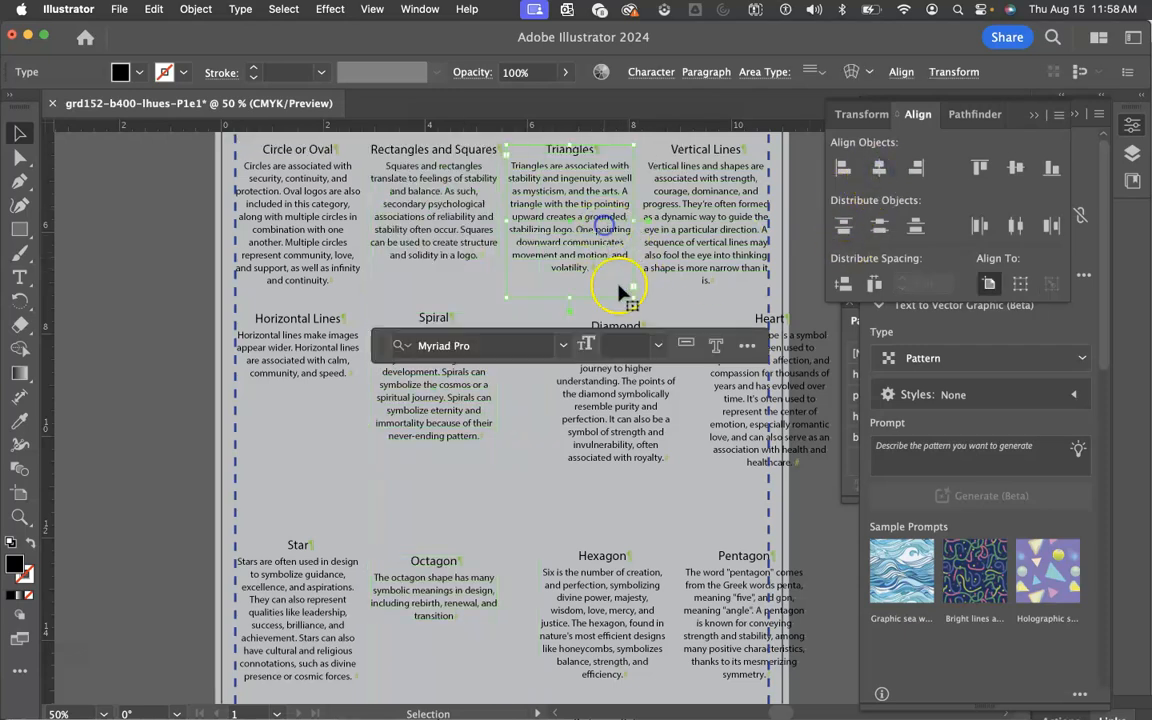
left_click(622, 410, "shift")
left_click(609, 607, "shift")
left_click(527, 228)
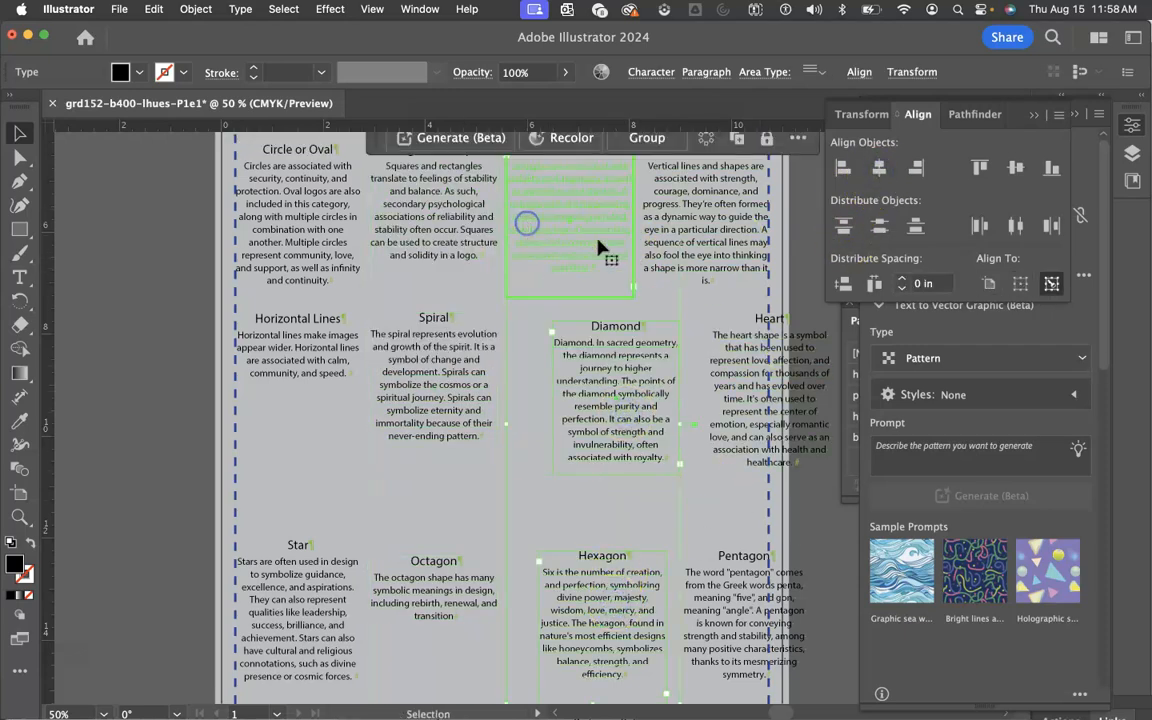
left_click(879, 168)
Step: Center the Heart and Pentagon text frames horizontally on the Vertical Lines frame as key object, and clear the selection
left_click(738, 342)
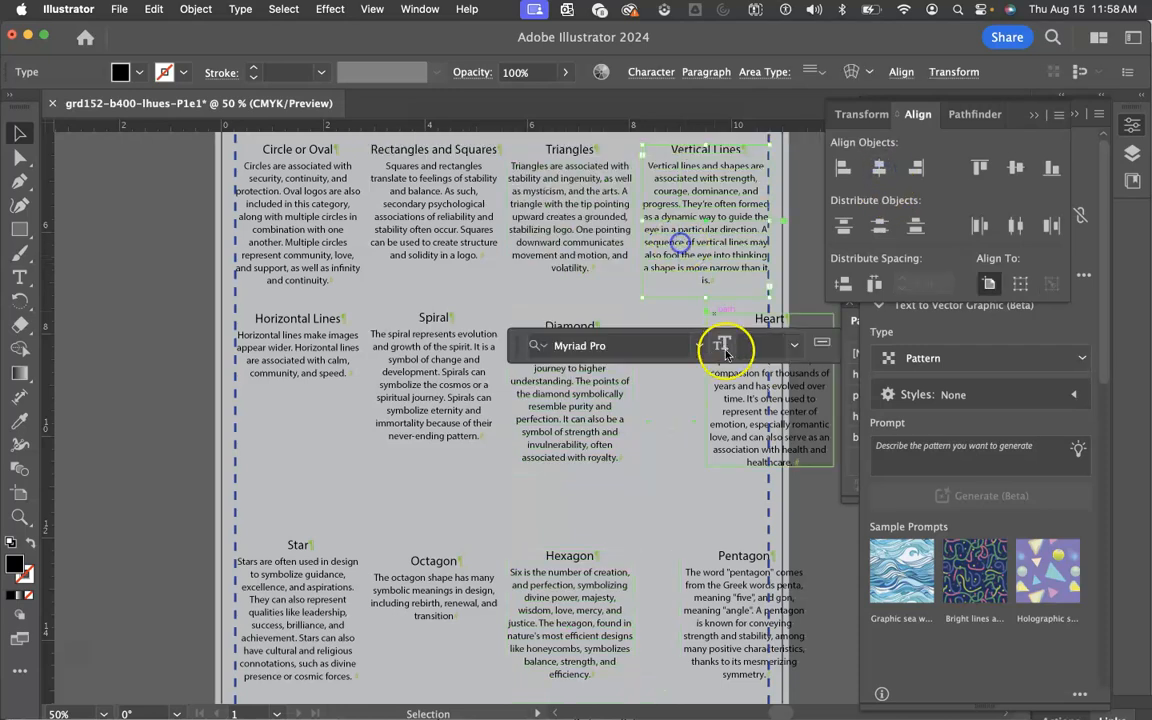
left_click(728, 612, "shift")
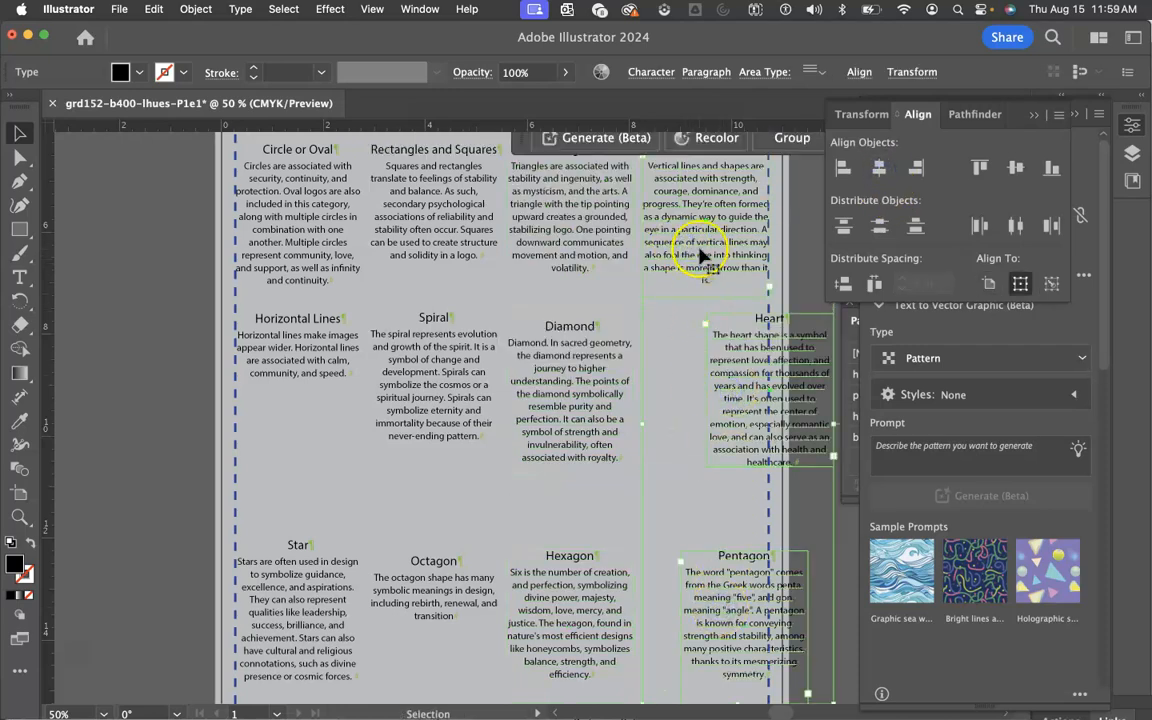
left_click(700, 250)
left_click(879, 170)
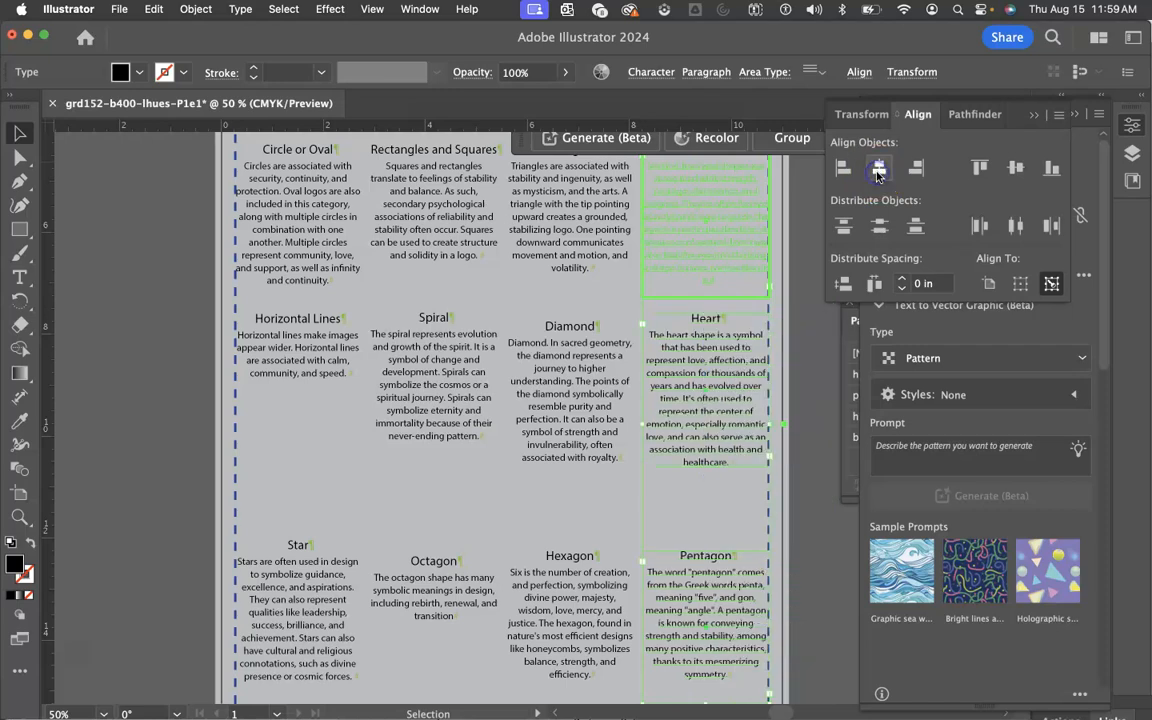
left_click(150, 420)
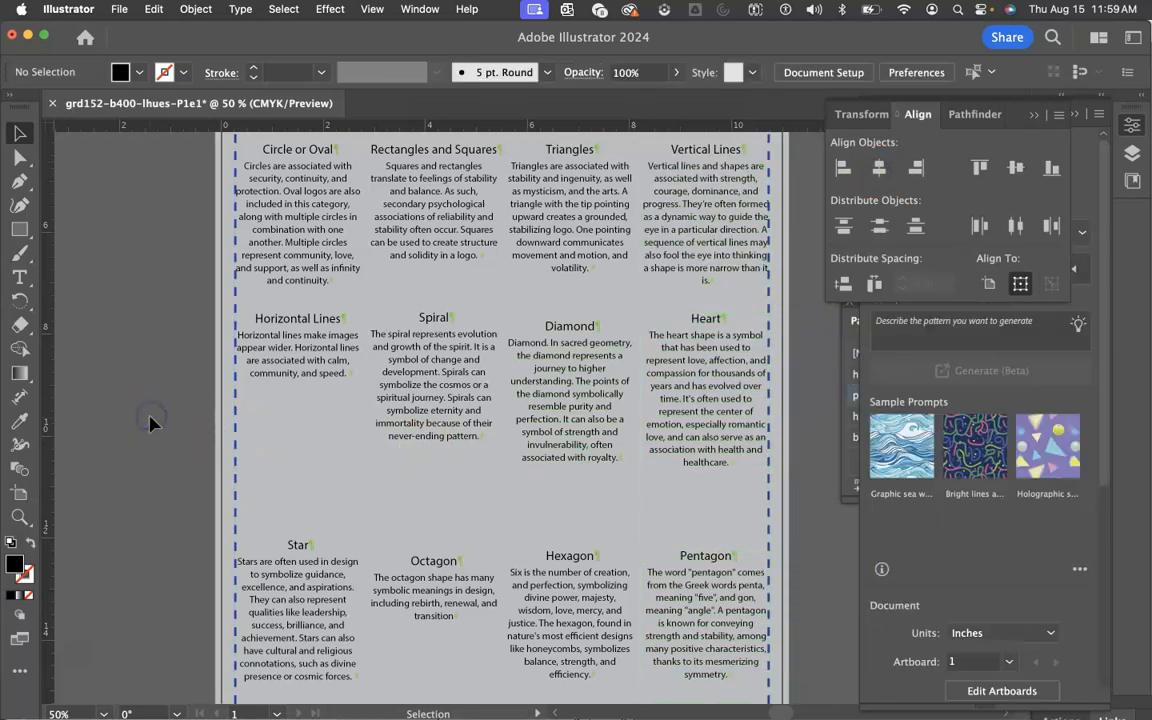
scroll(585, 355, "up", 2)
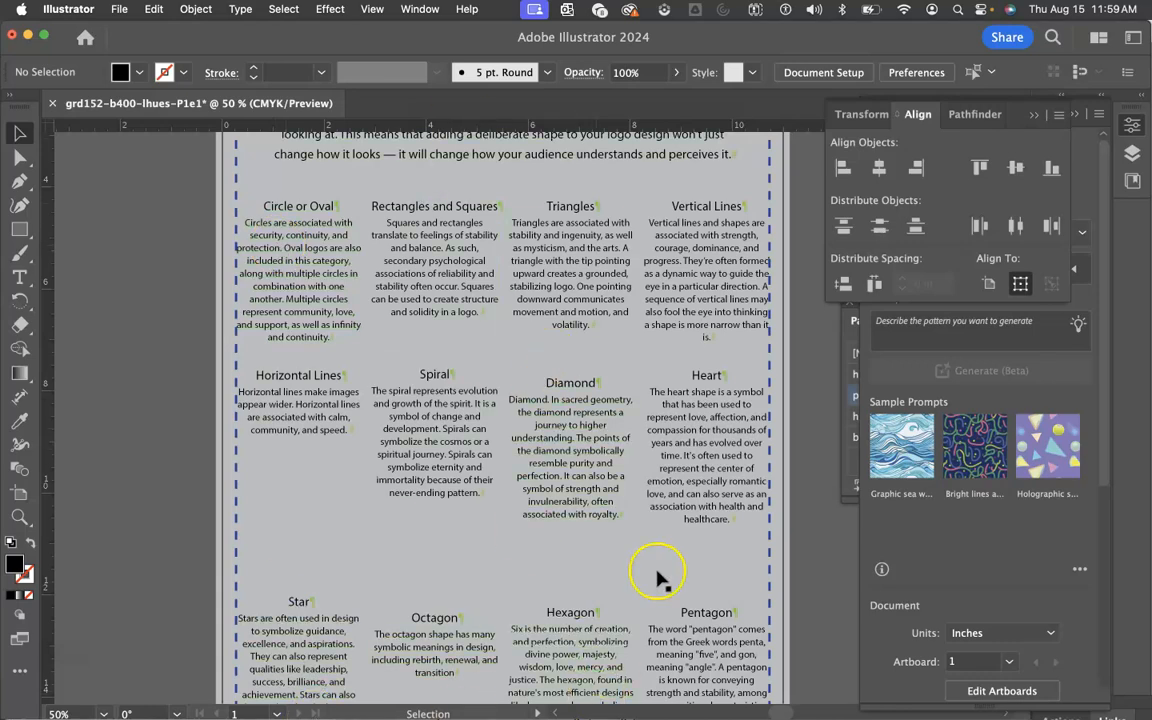
scroll(667, 430, "down", 2)
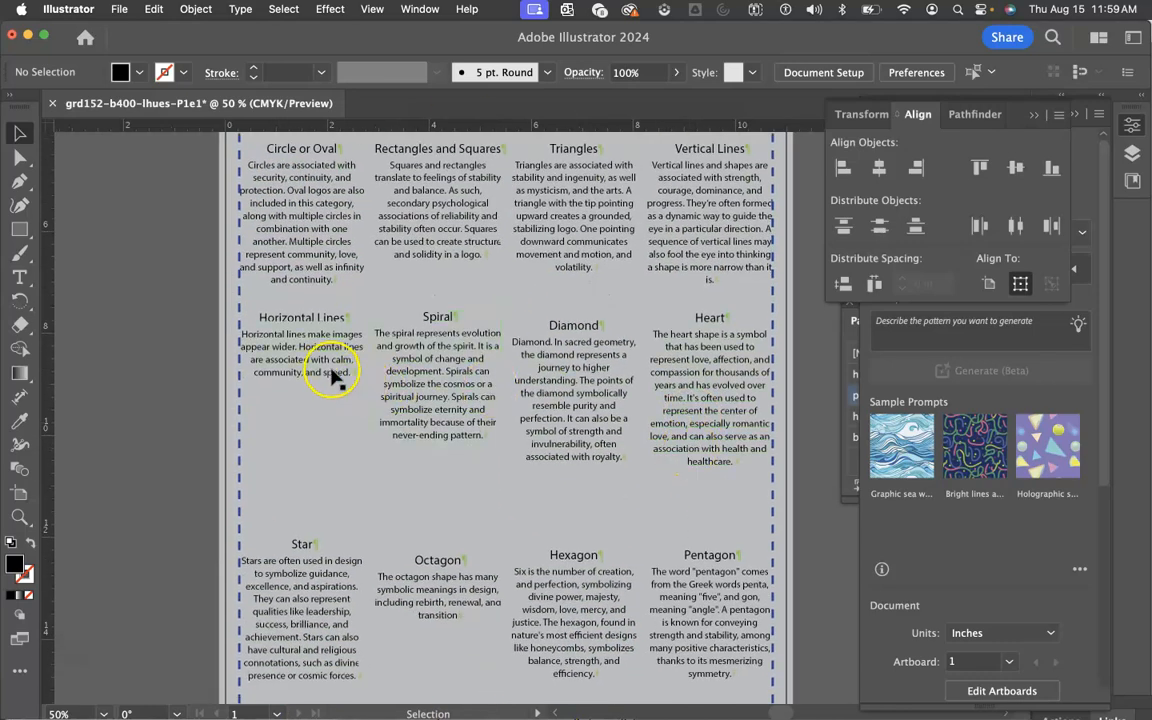
left_click(715, 368)
left_click(578, 380, "shift")
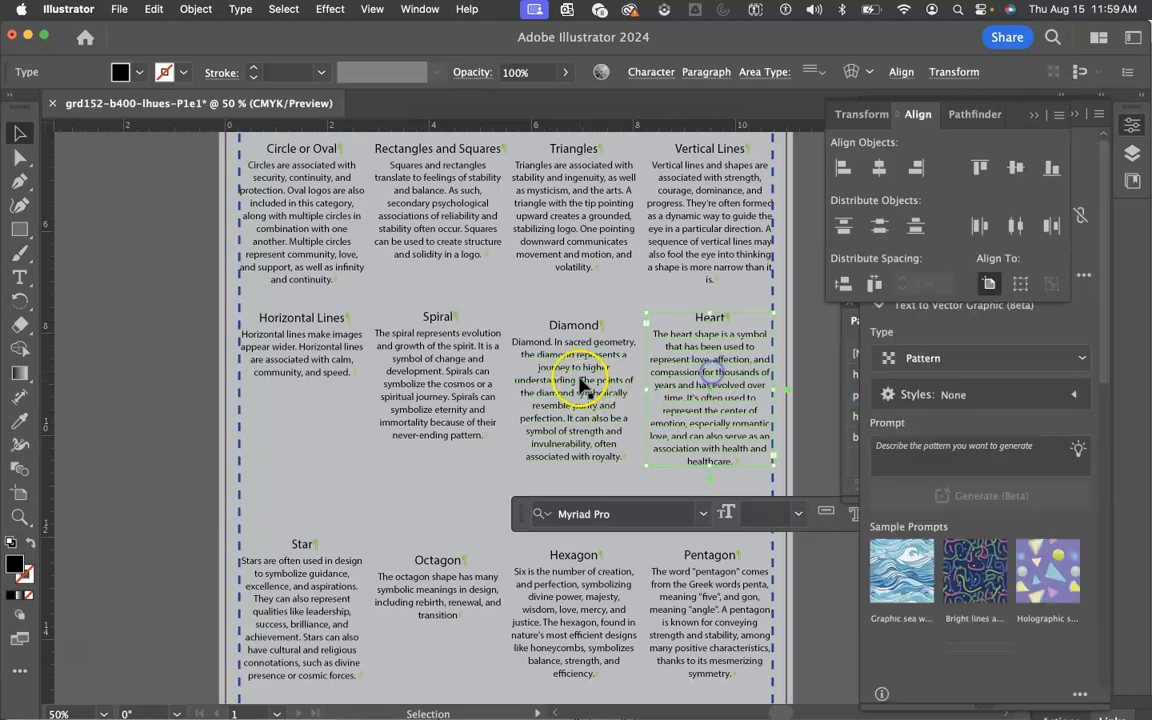
left_click(462, 377, "shift")
left_click(281, 352, "shift")
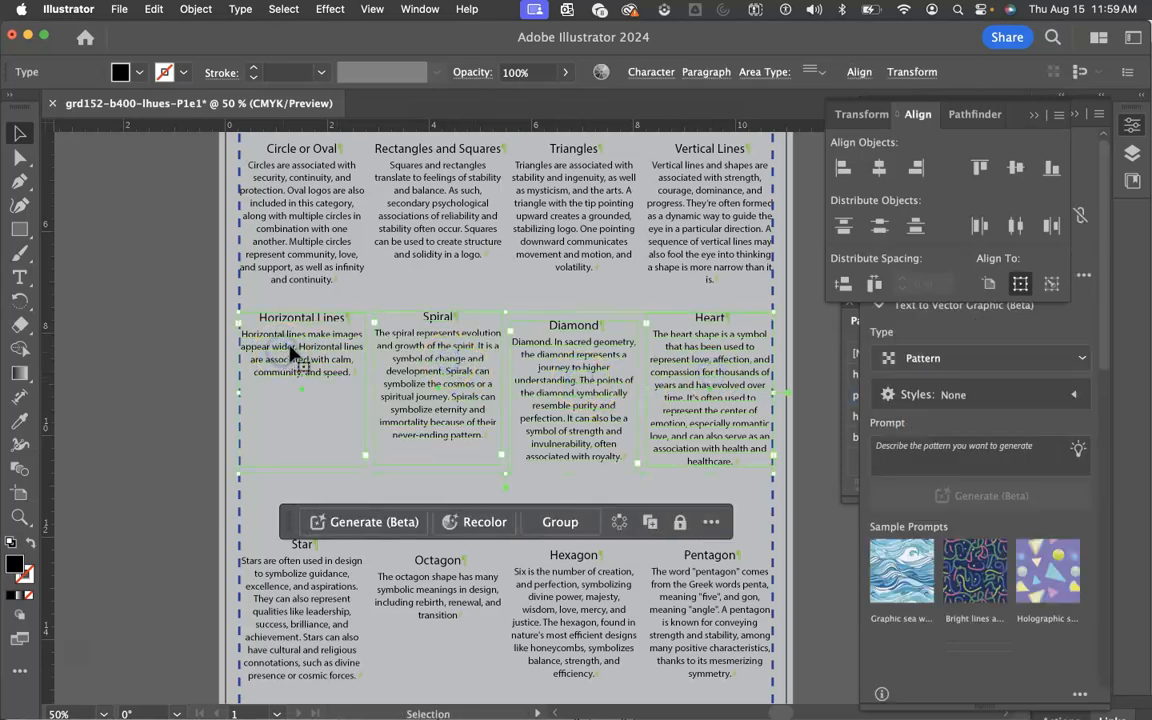
left_click(292, 345)
Step: Align the tops of the four second-row text frames, from Horizontal Lines to Heart, to the Diamond frame as key object
left_click(309, 334)
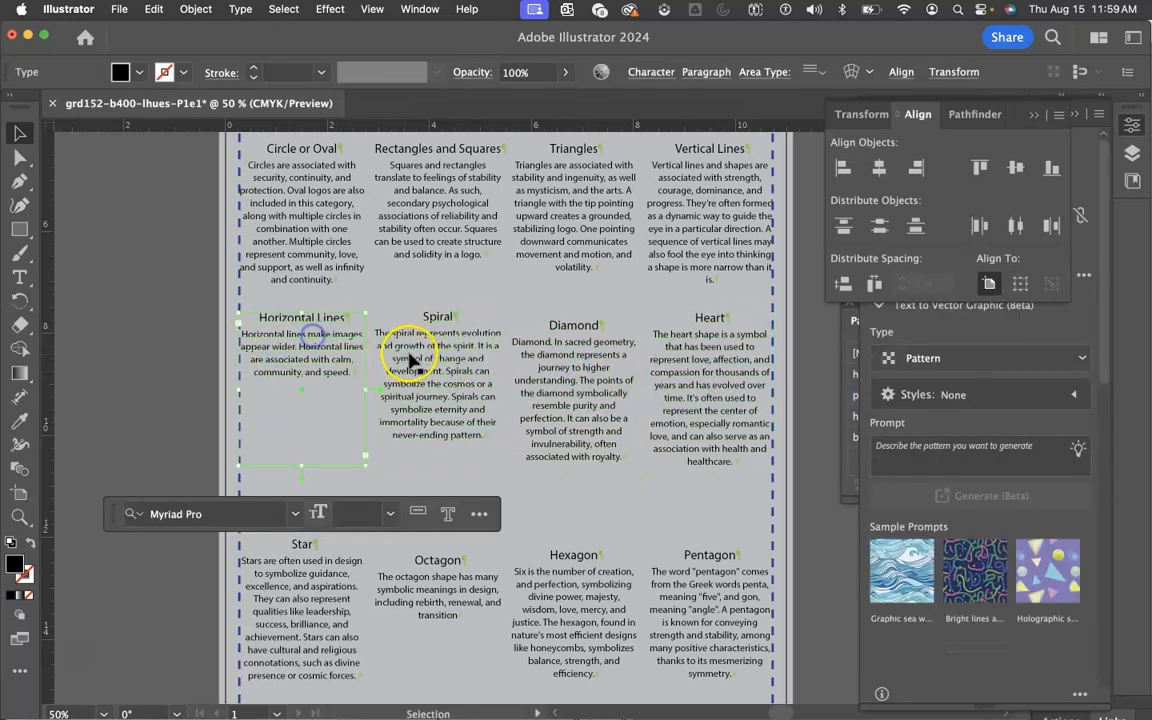
left_click(411, 360, "shift")
left_click(556, 368, "shift")
left_click(688, 378, "shift")
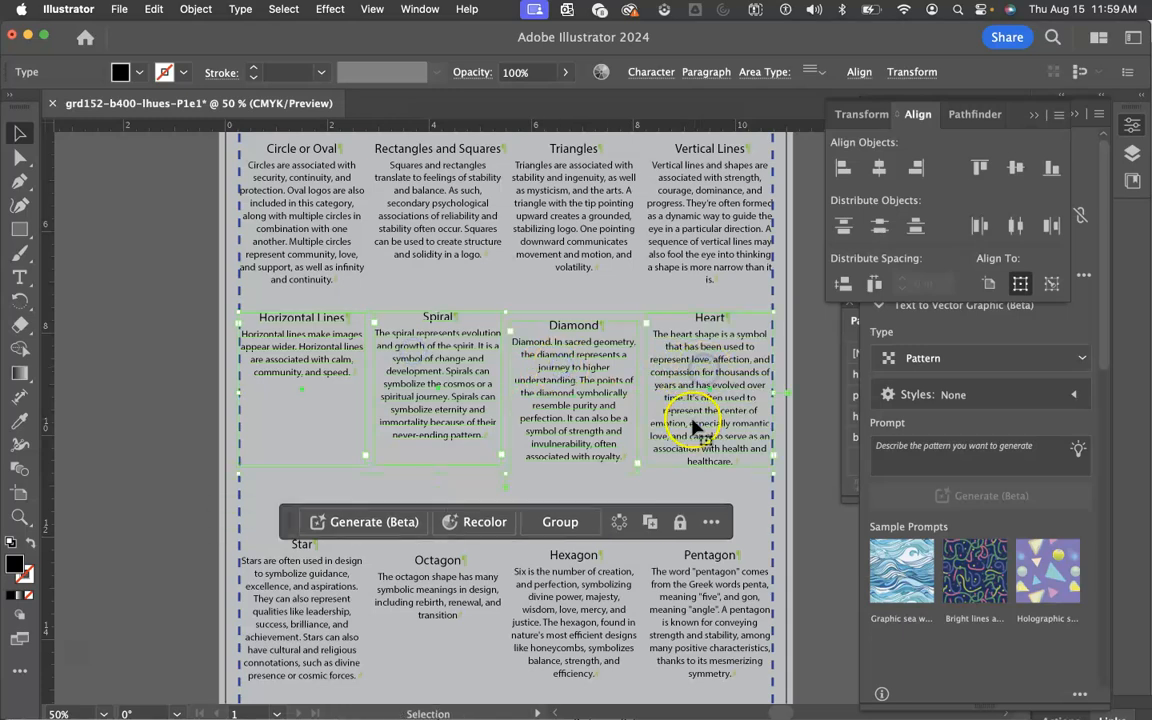
left_click(571, 378)
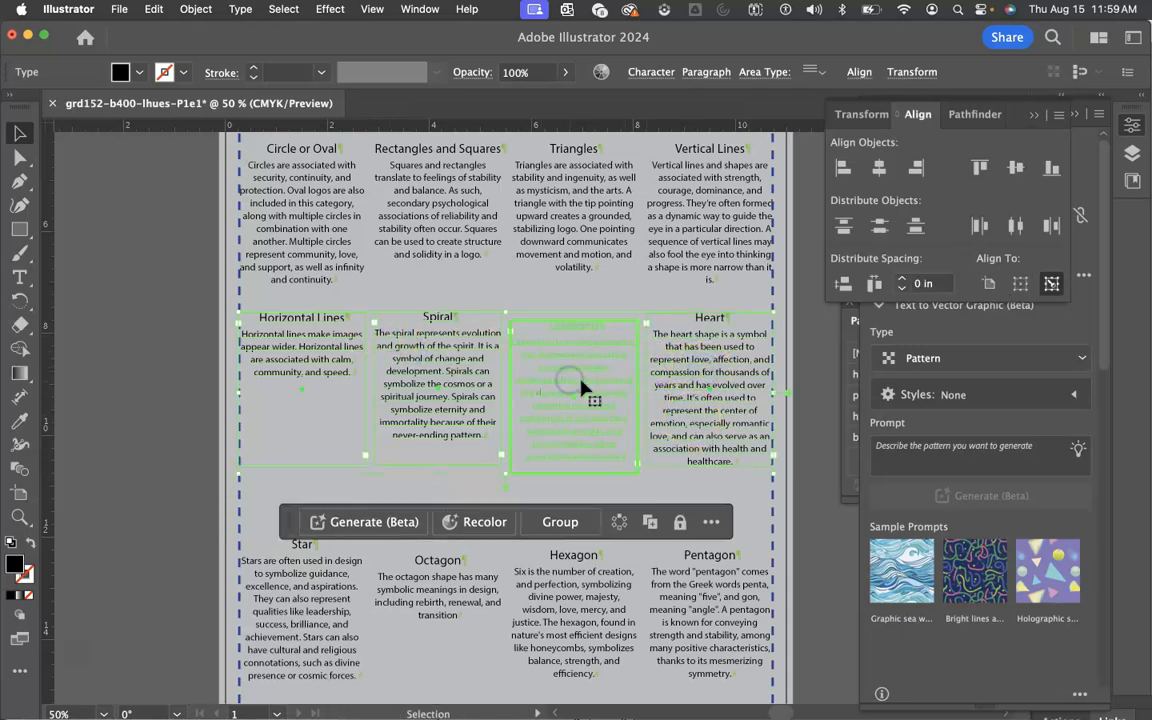
left_click(982, 168)
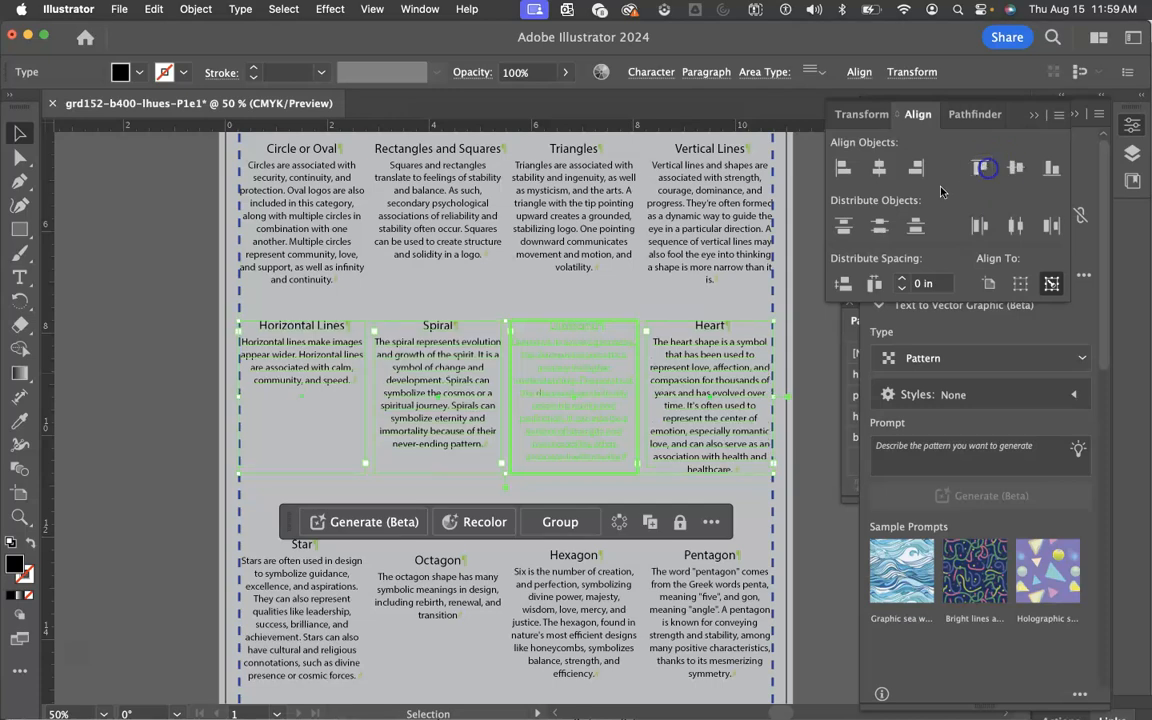
scroll(548, 365, "down", 3)
left_click(540, 500)
left_click(674, 476, "shift")
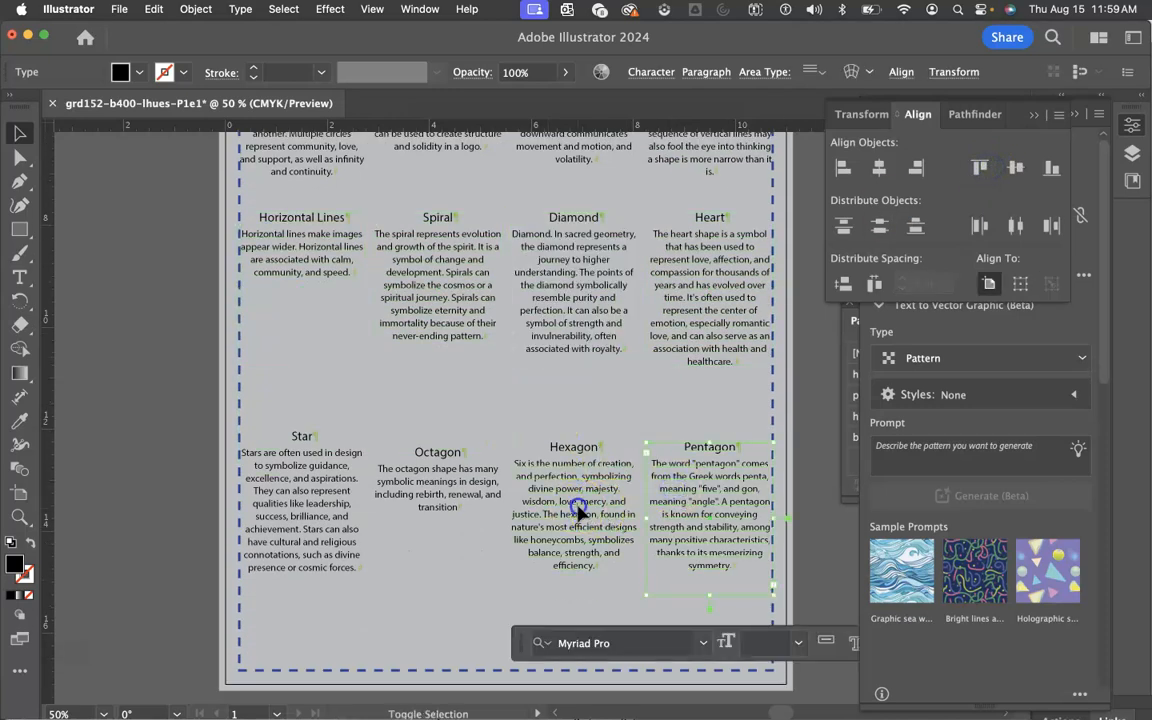
left_click(445, 514)
left_click(329, 517)
left_click(437, 492, "shift")
left_click(538, 494, "shift")
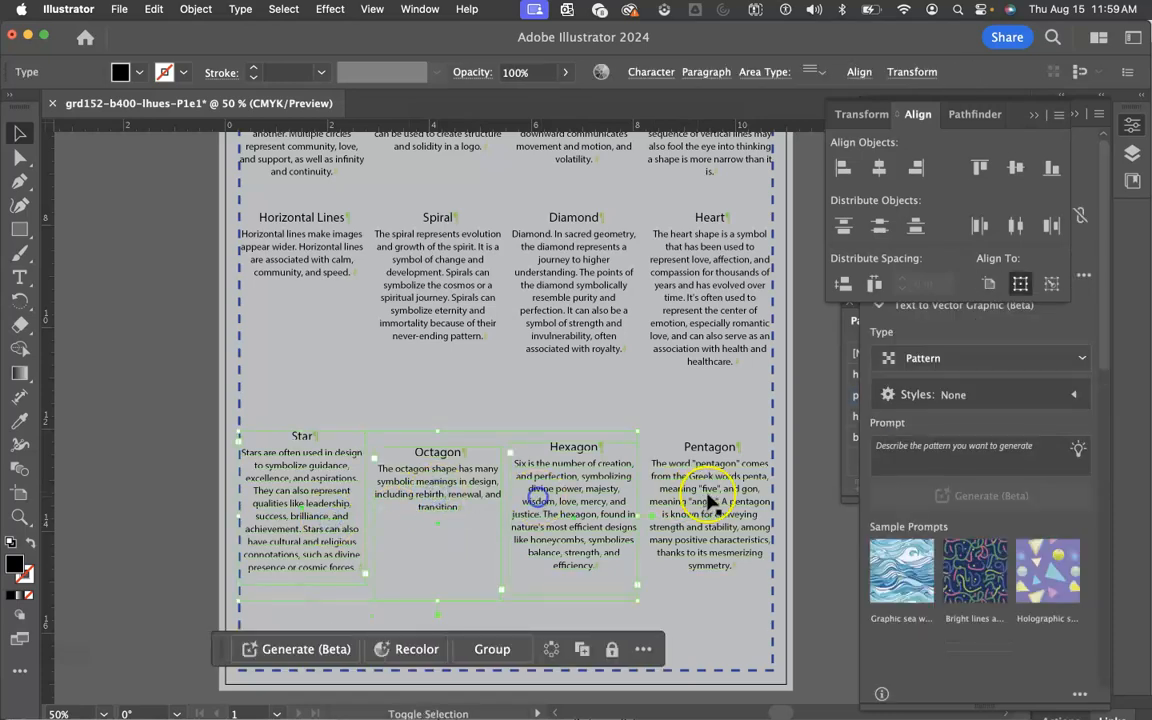
left_click(708, 494, "shift")
left_click(418, 500)
Step: Align the tops of the four third-row text frames, from Star to Pentagon, to the Octagon frame as key object
left_click(365, 494)
left_click(411, 483, "shift")
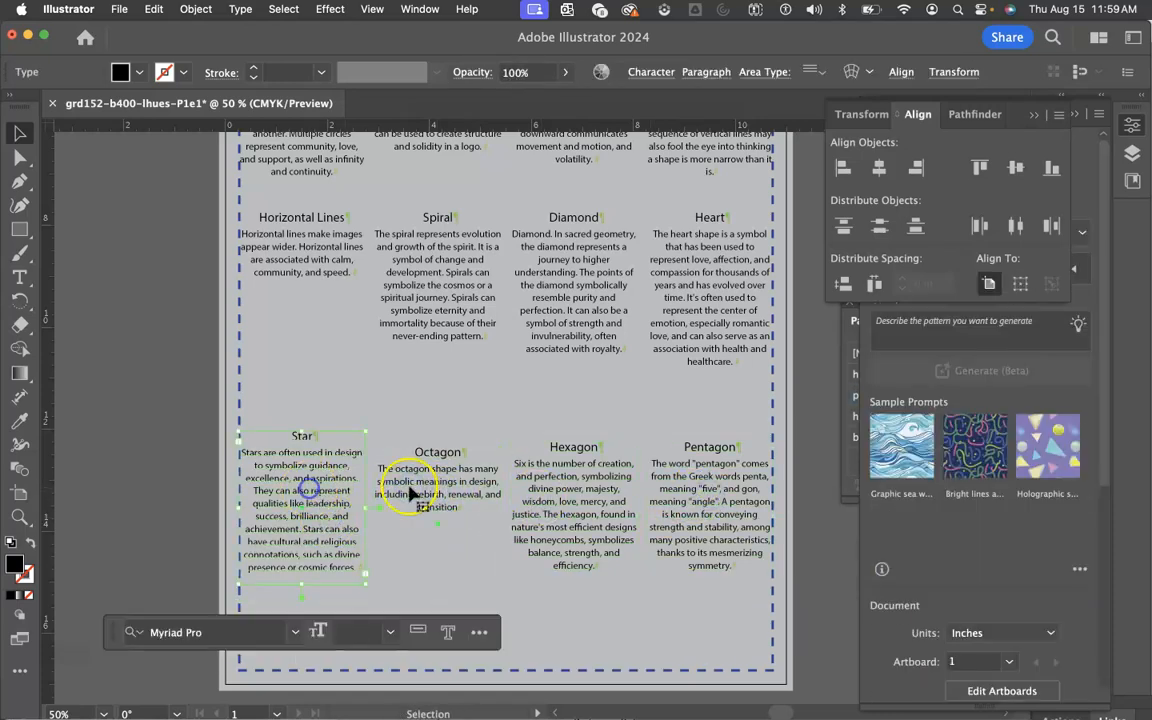
left_click(517, 497, "shift")
left_click(663, 496, "shift")
left_click(447, 452)
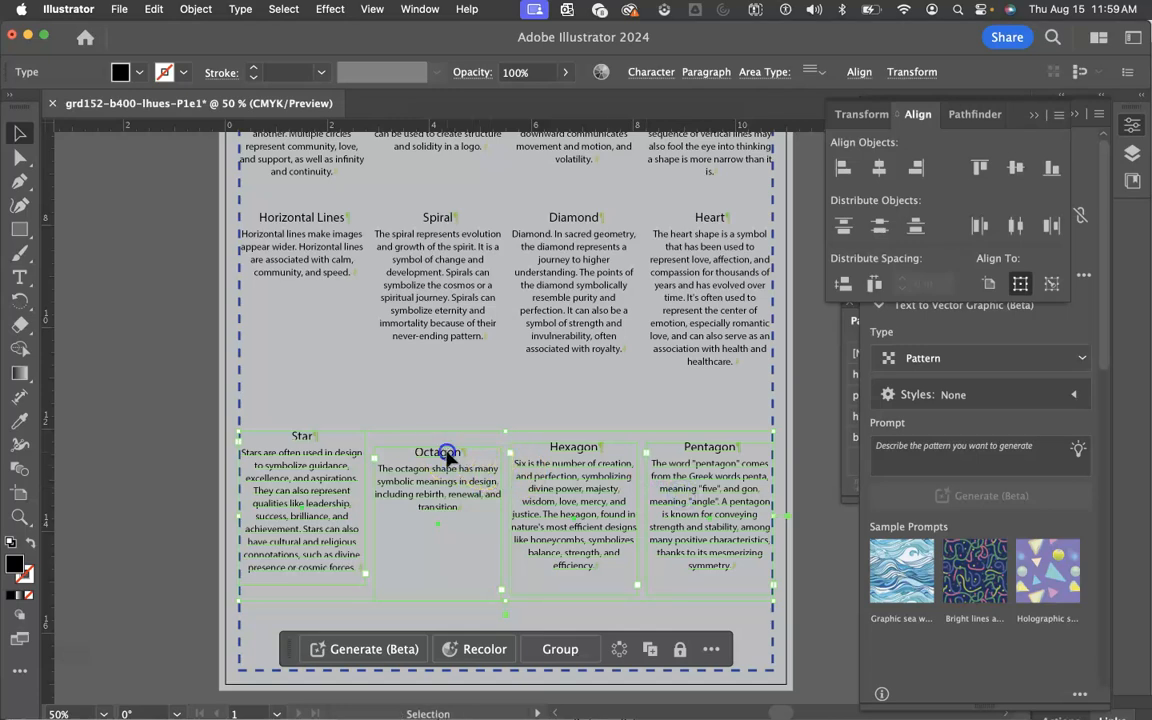
left_click(980, 168)
left_click(198, 450)
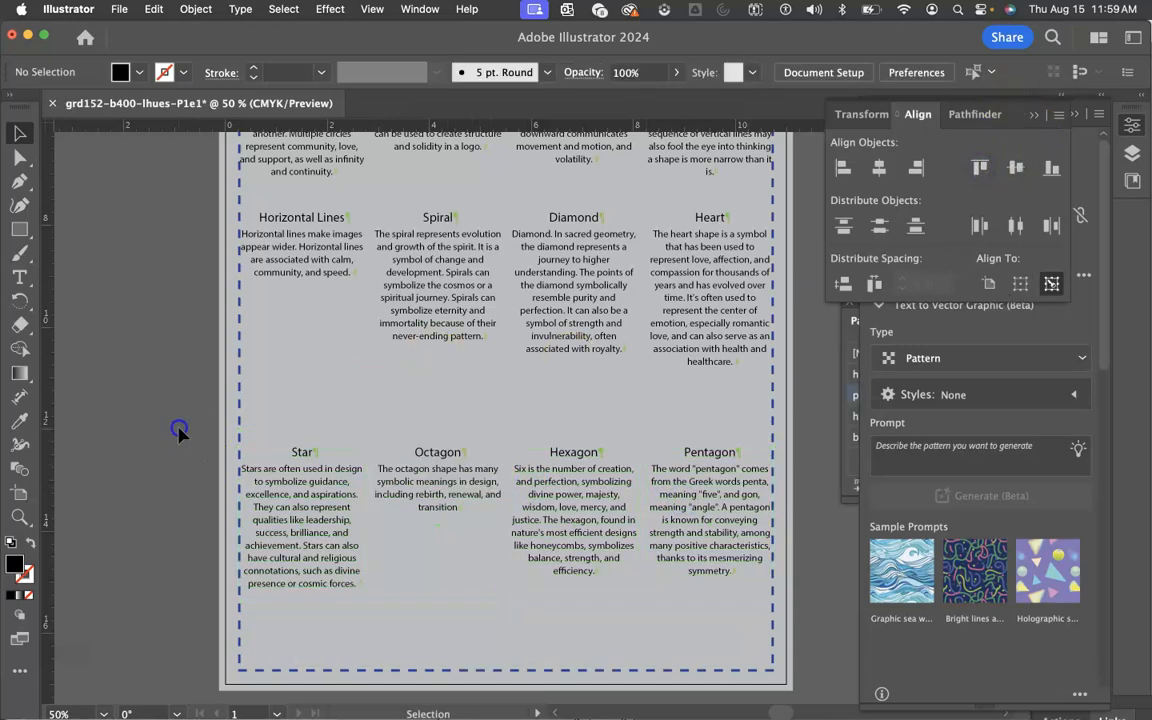
Step: Examine the whole poster's layout, checking the spacing between the three rows and the third row's distance from the lower margin
key("super+minus")
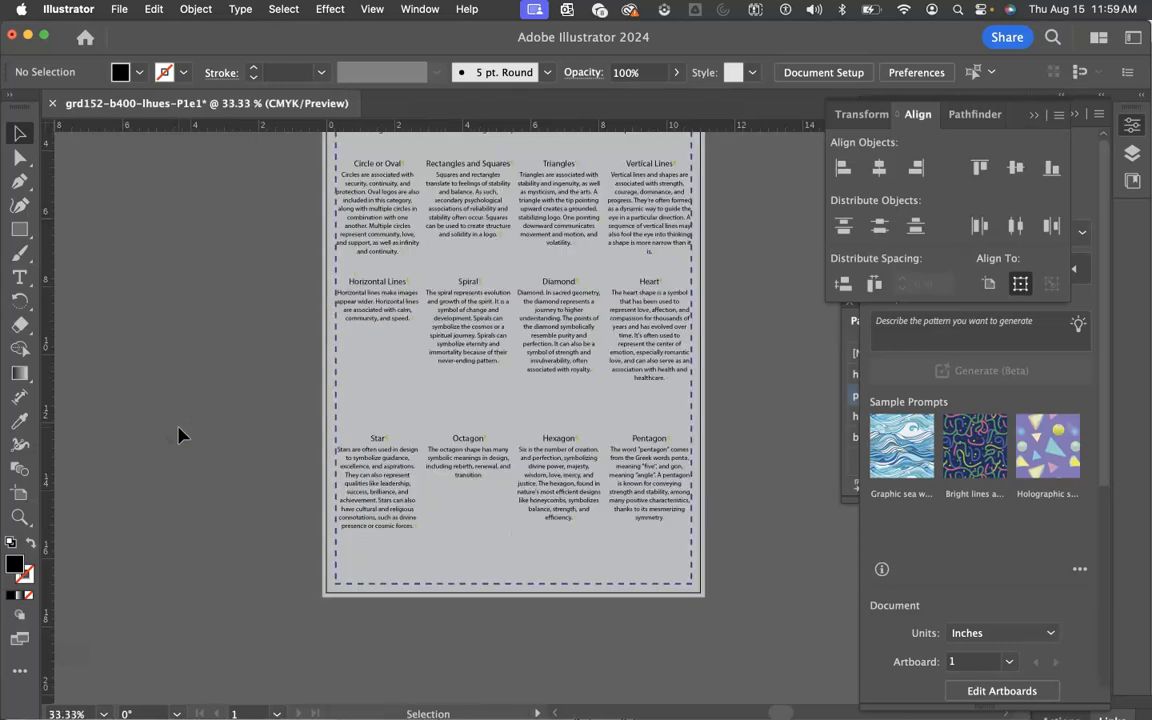
scroll(612, 462, "up", 3)
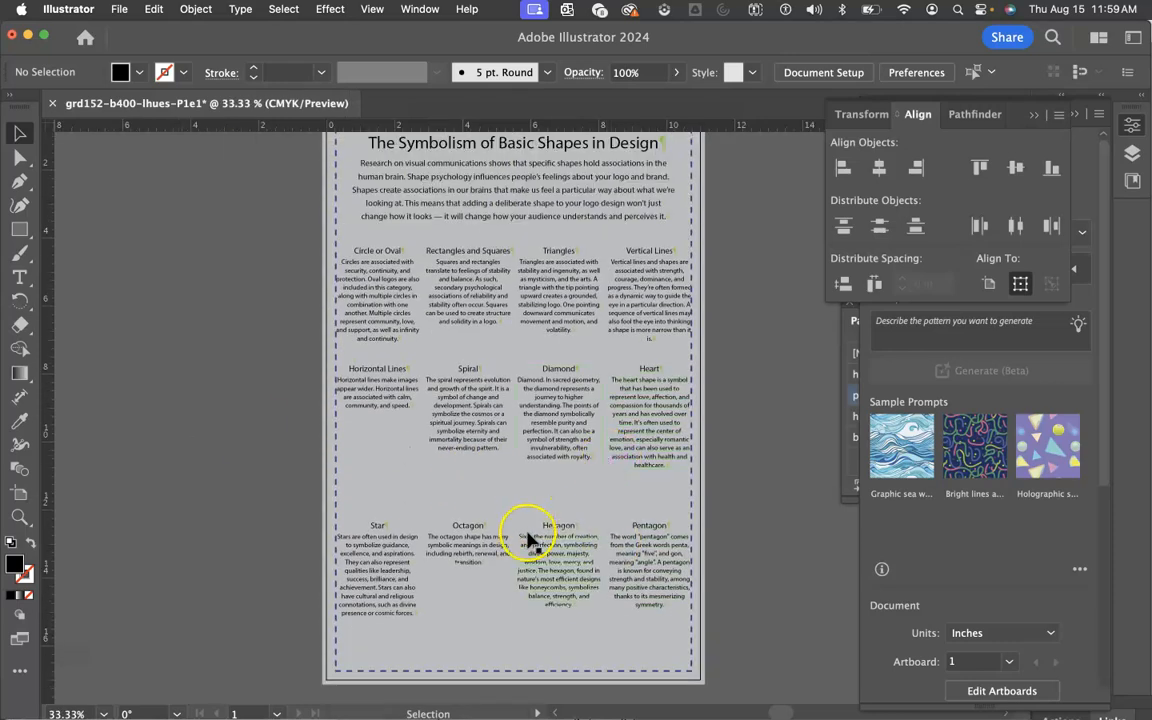
scroll(527, 535, "up", 1)
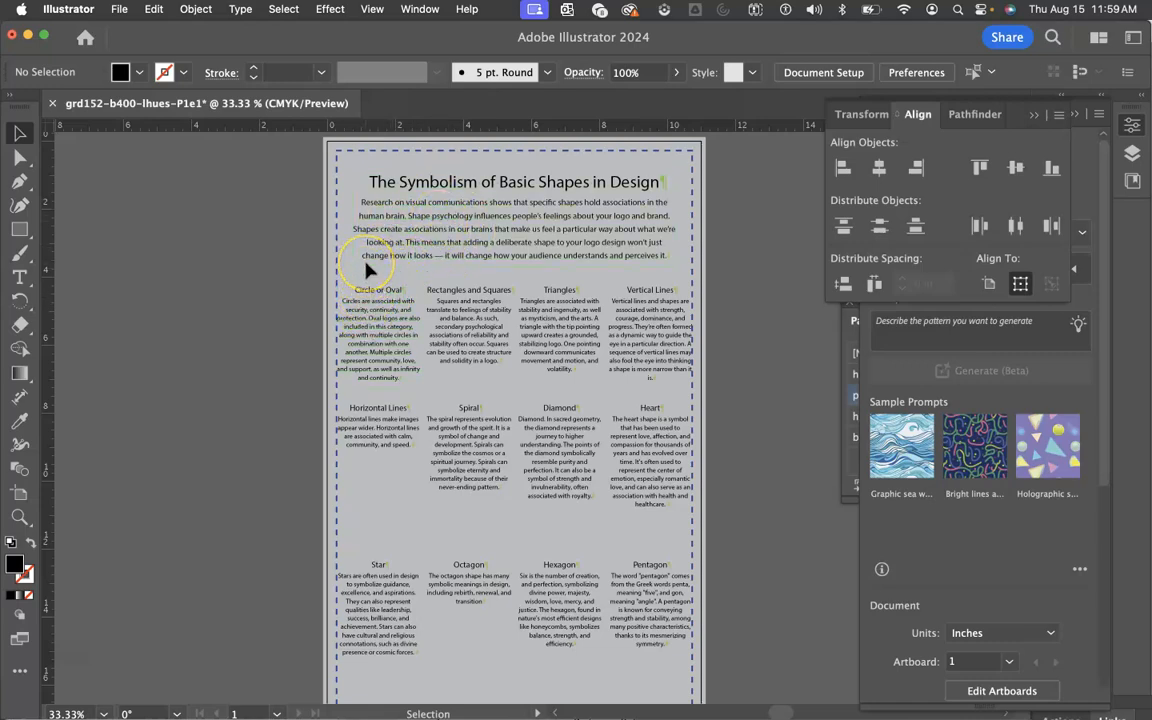
scroll(407, 595, "down", 3)
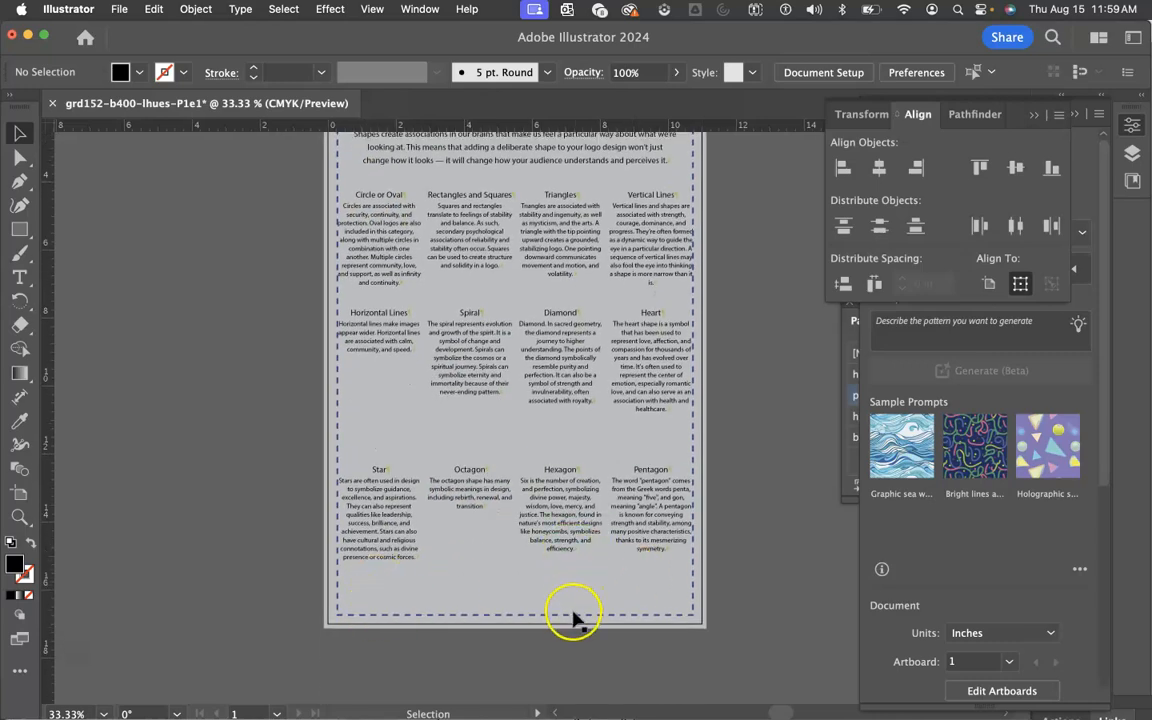
left_click(392, 522)
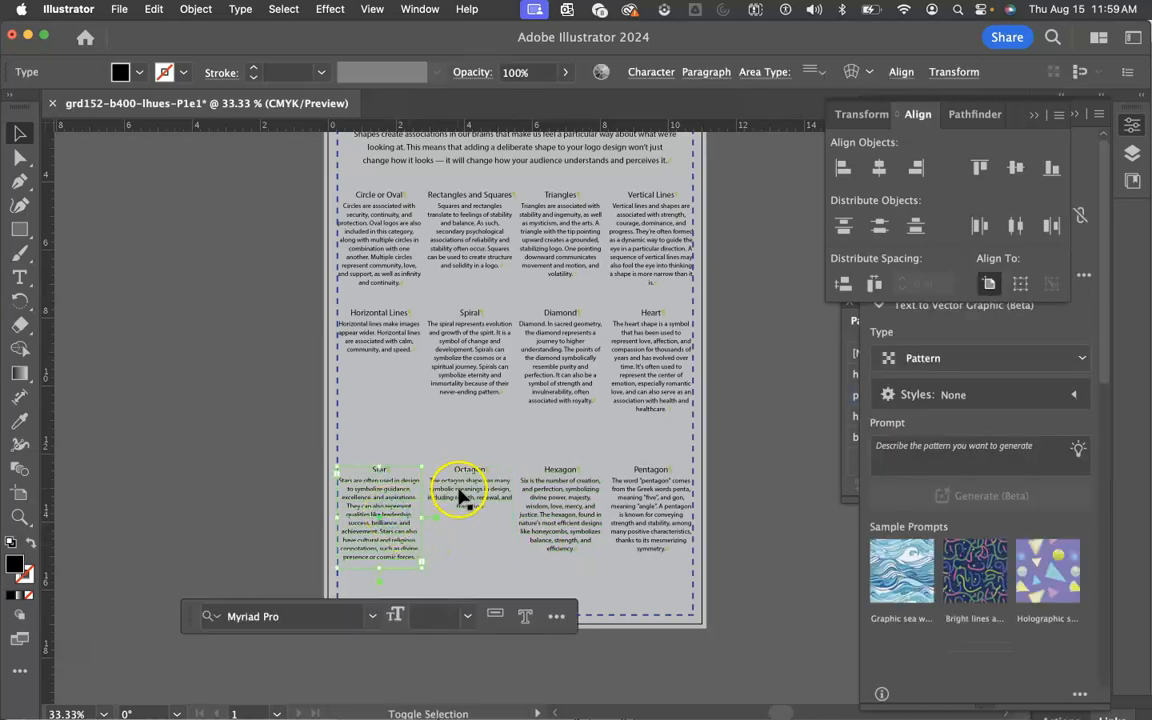
left_click(460, 489, "shift")
left_click(579, 494, "shift")
left_click(649, 504, "shift")
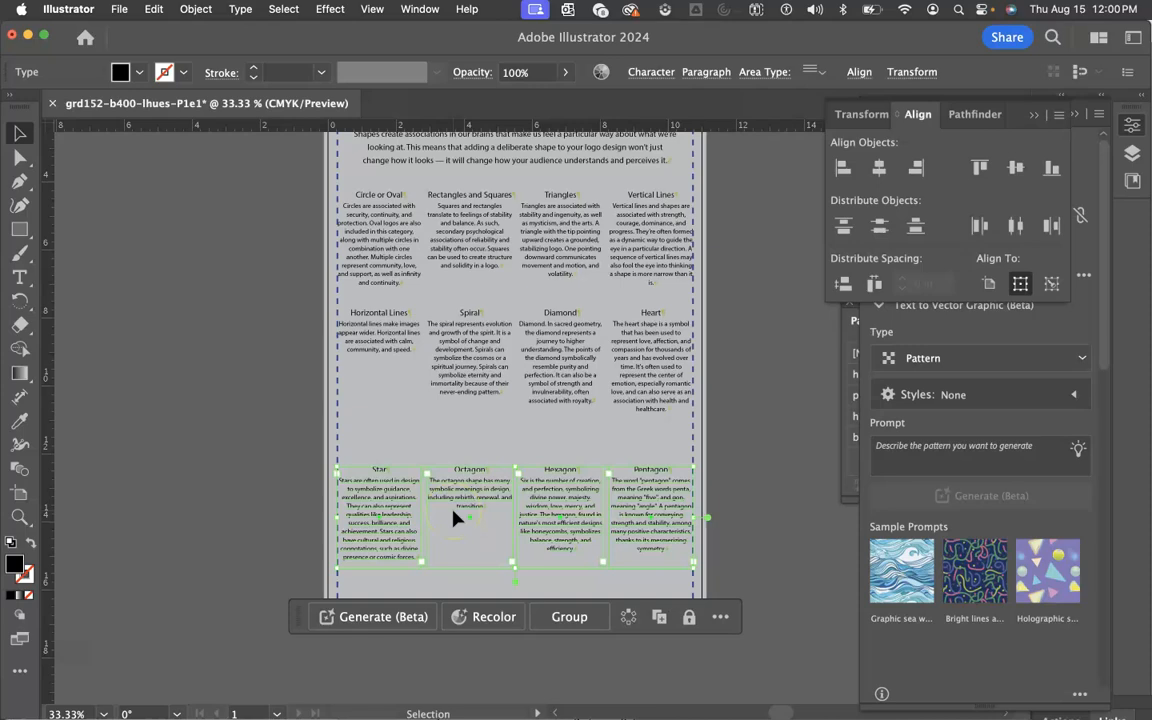
left_click(435, 676)
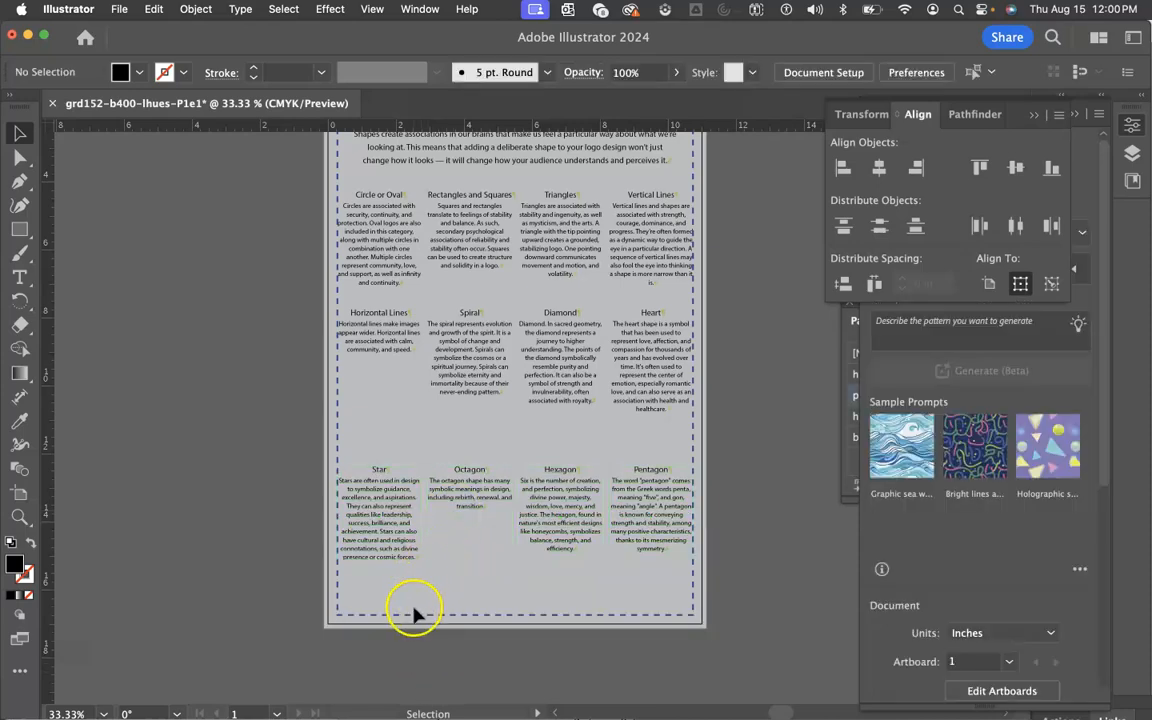
Step: Align the bottom of the Star text frame to the dashed margin rectangle as key object, and clear the selection
left_click(385, 514)
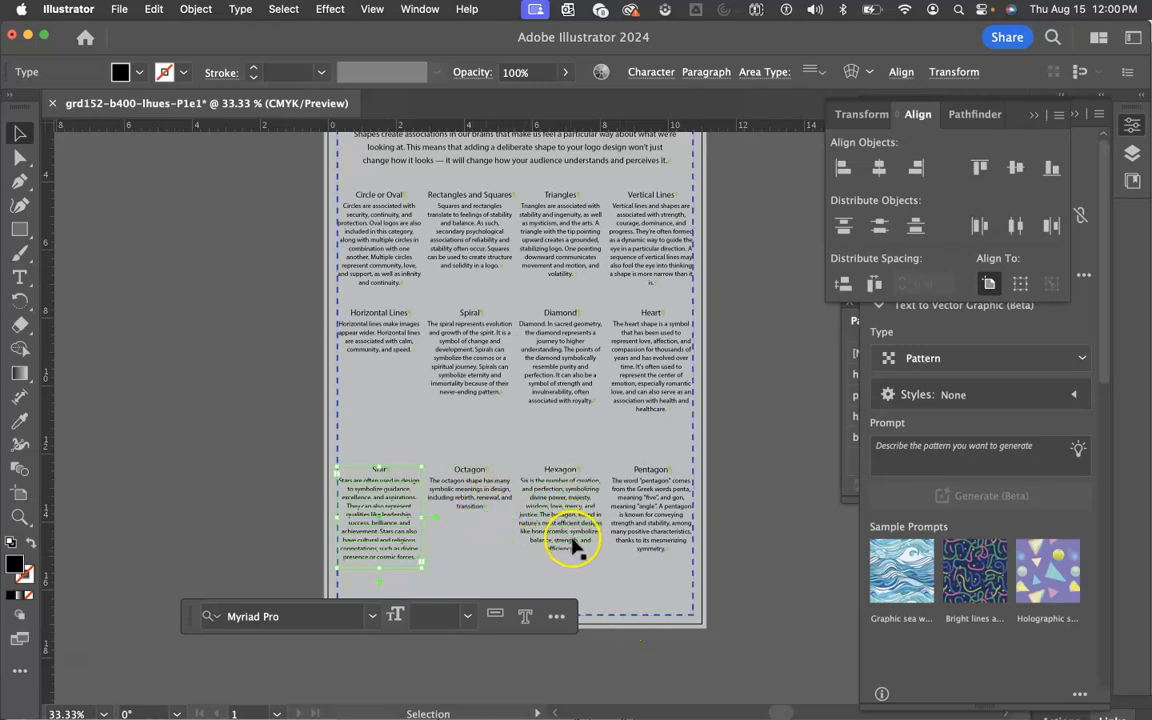
left_click(612, 615, "shift")
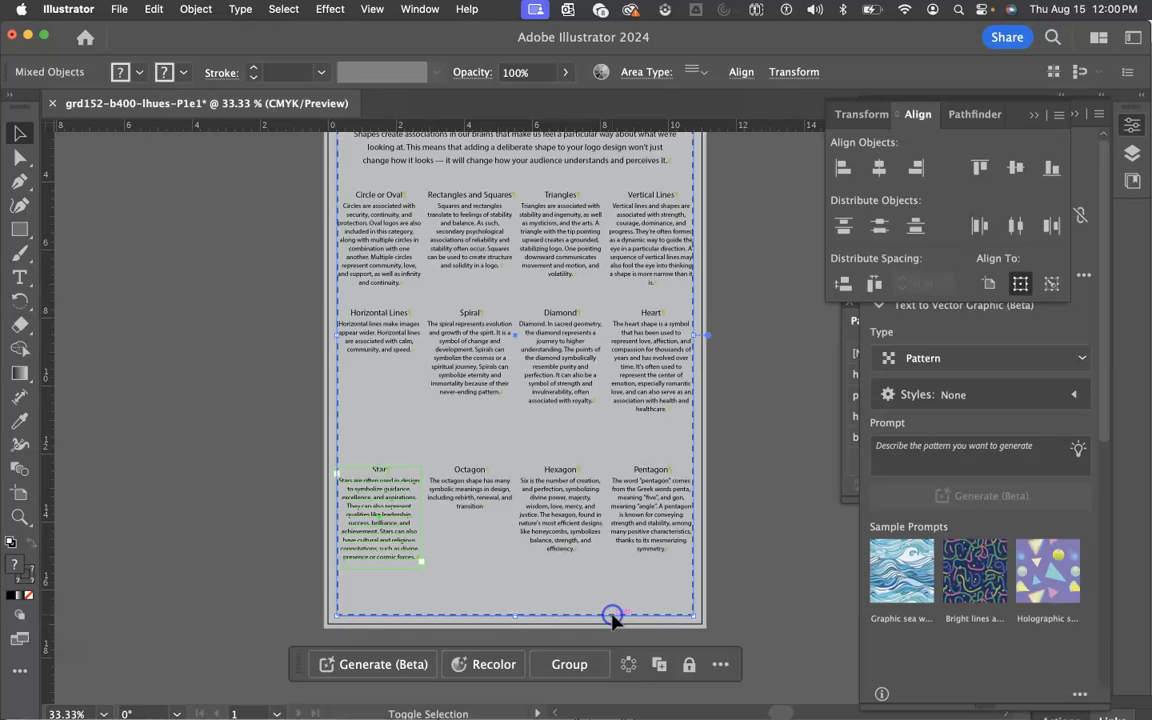
left_click(372, 617)
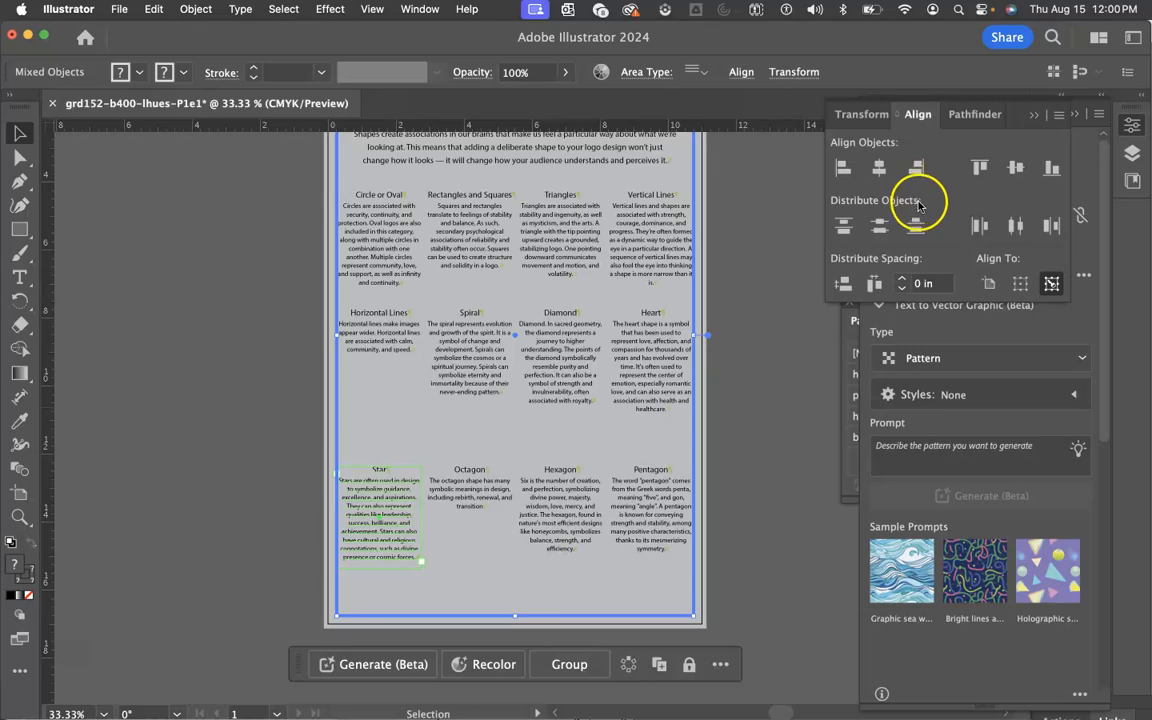
left_click(1048, 168)
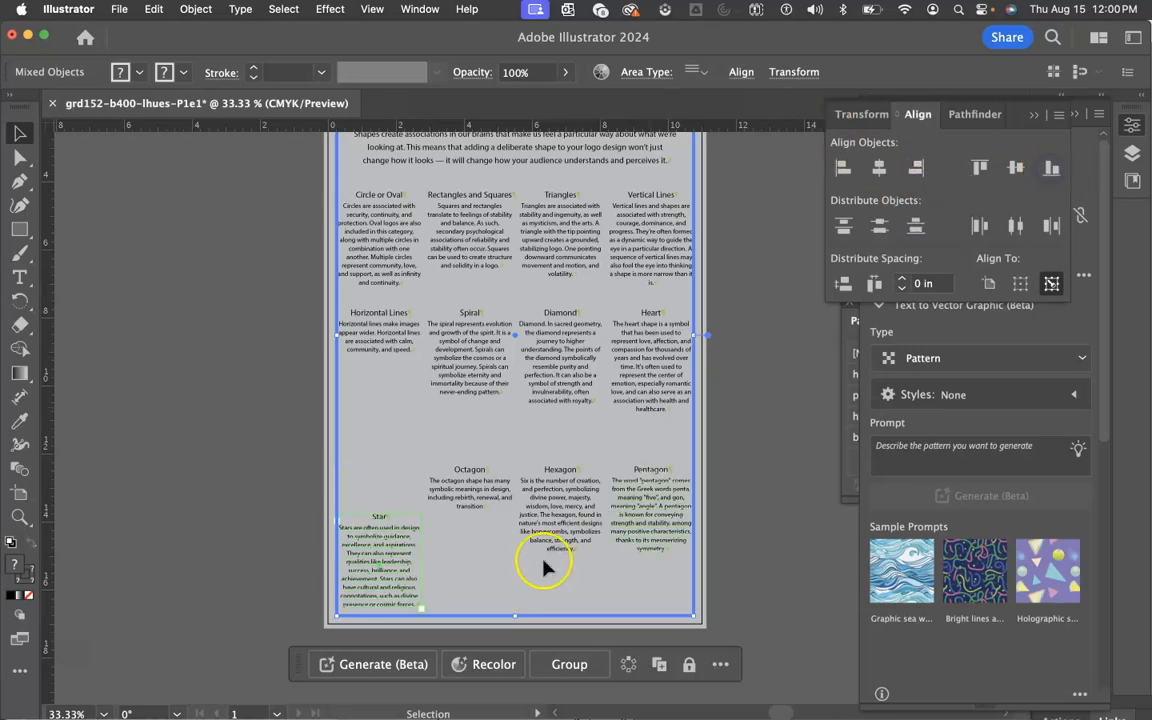
left_click(246, 600)
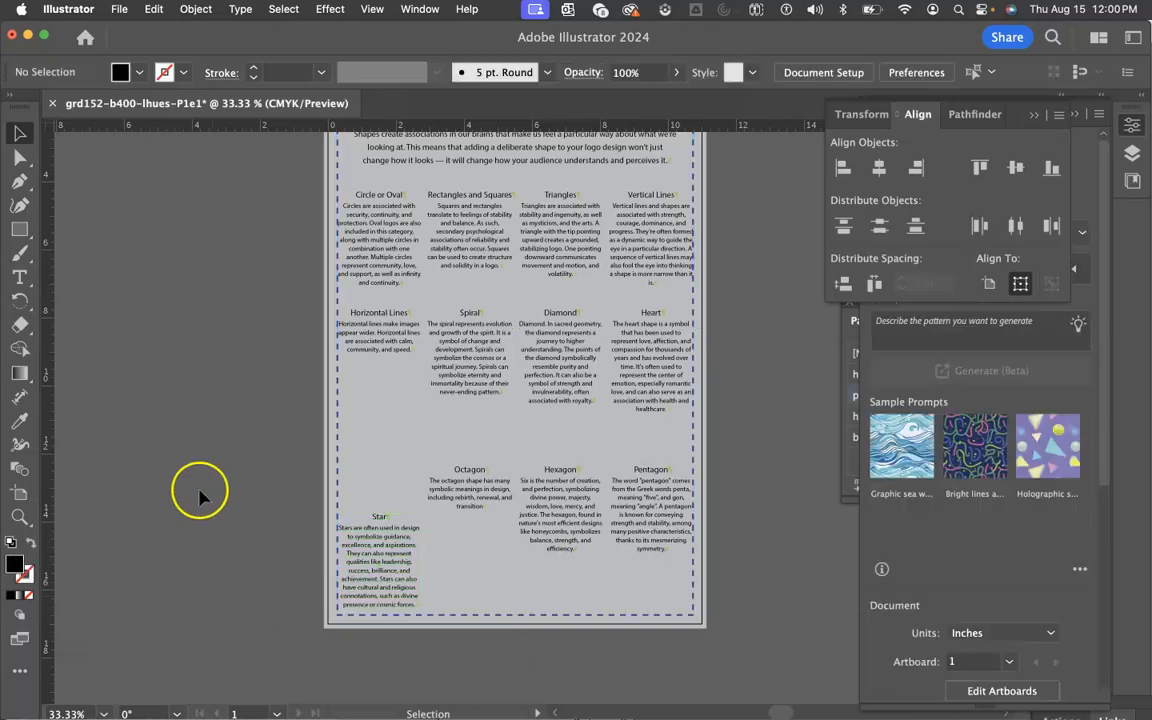
Step: Align the tops of the four third-row text frames, from Star to Pentagon, to the Star frame as key object
left_click(391, 571)
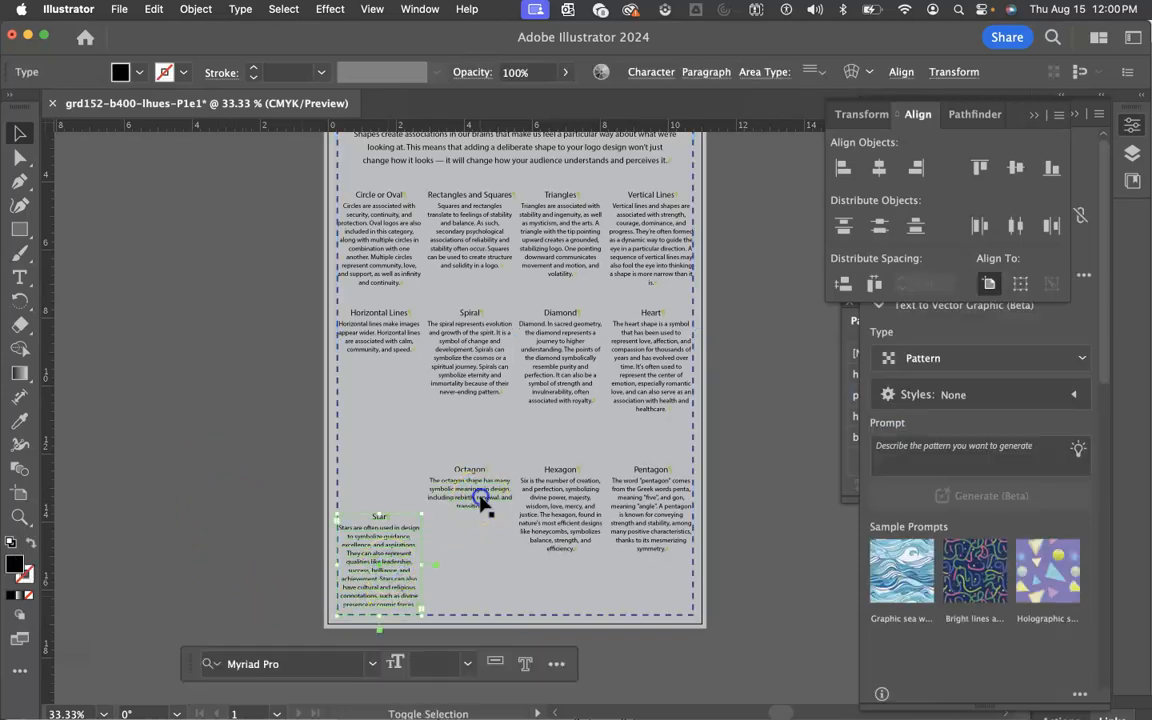
left_click(480, 500, "shift")
left_click(548, 510, "shift")
left_click(632, 520, "shift")
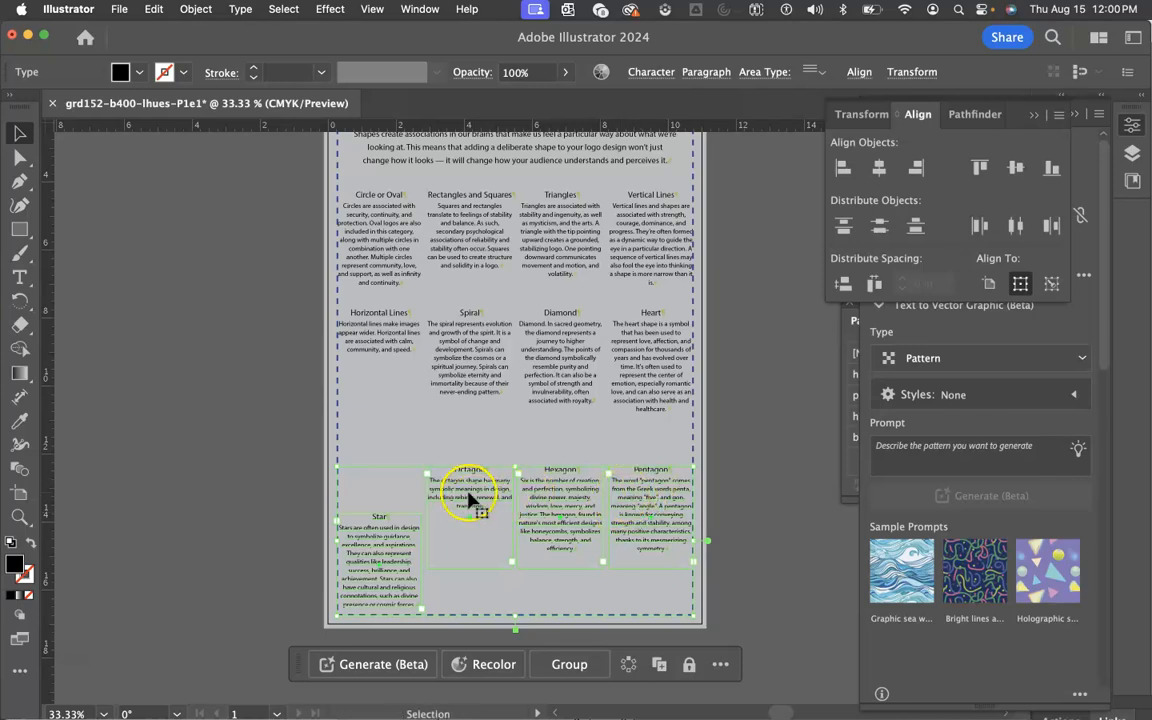
left_click(357, 541)
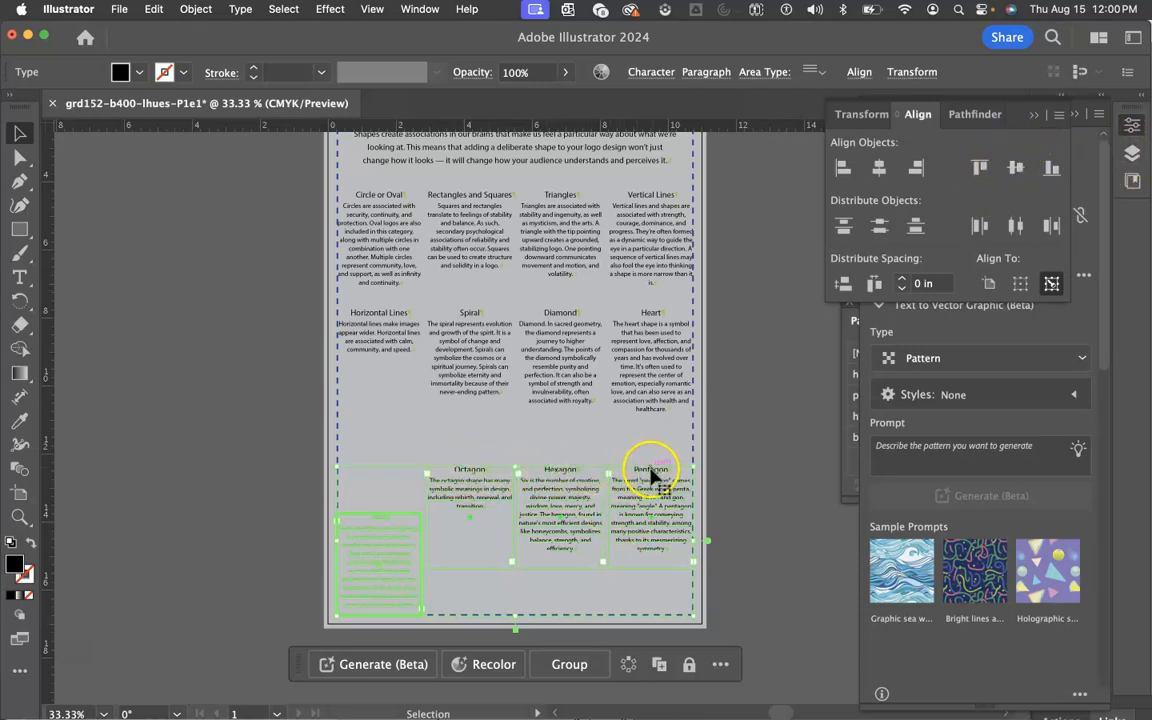
left_click(980, 168)
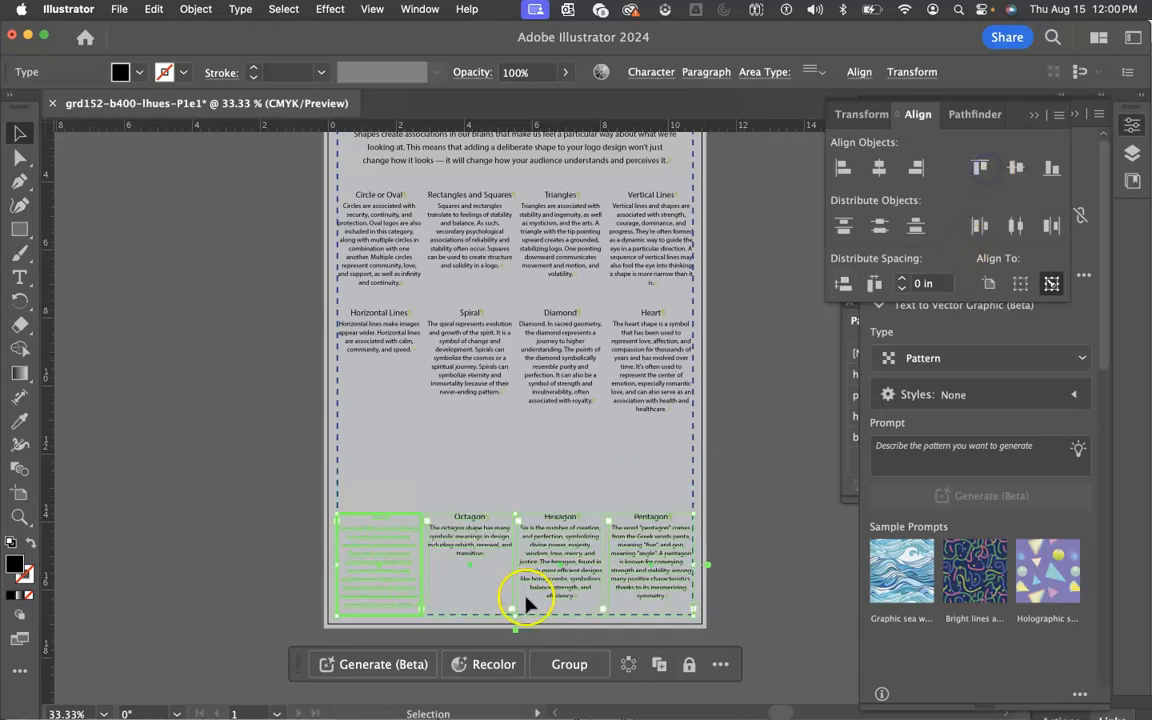
left_click(277, 508)
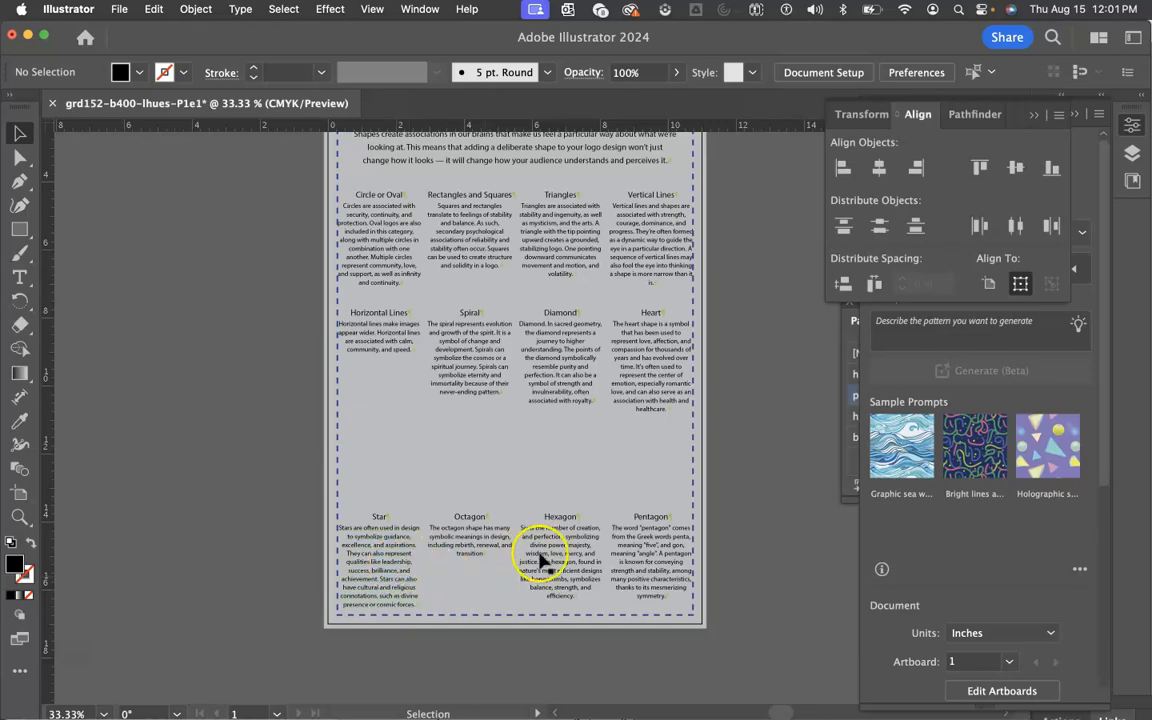
Step: Move the first two rows of text frames straight down together by about 0.86 in, and clear the selection
scroll(722, 560, "up", 2)
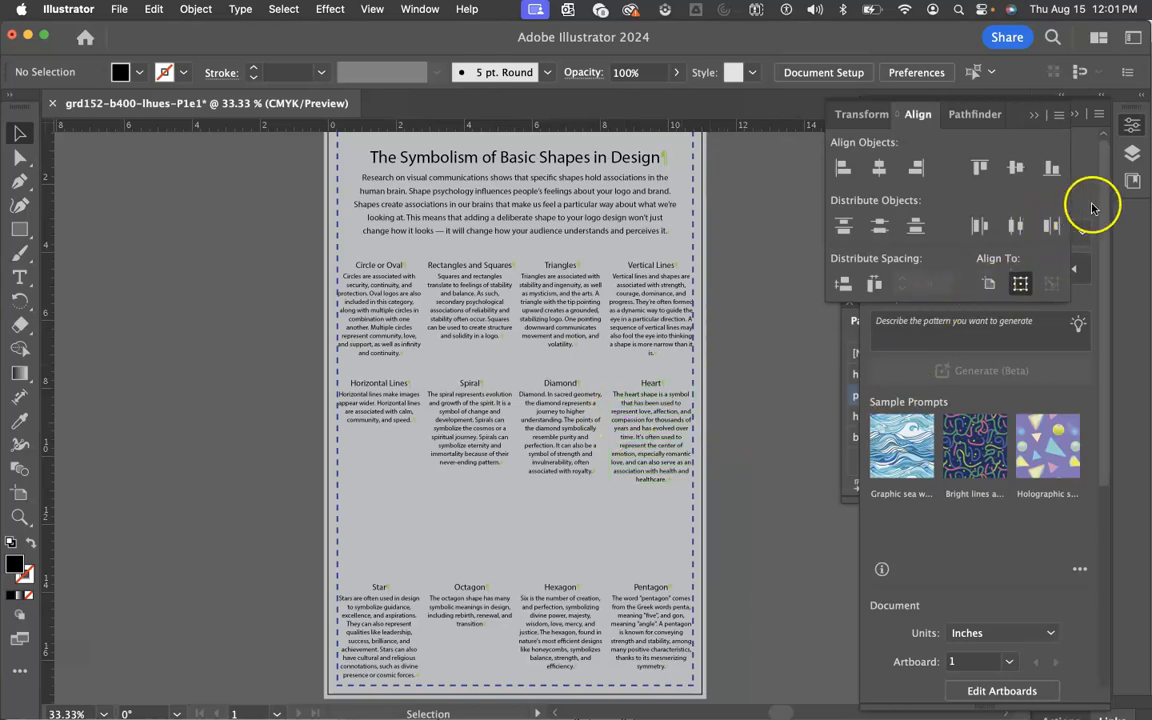
left_click(1132, 152)
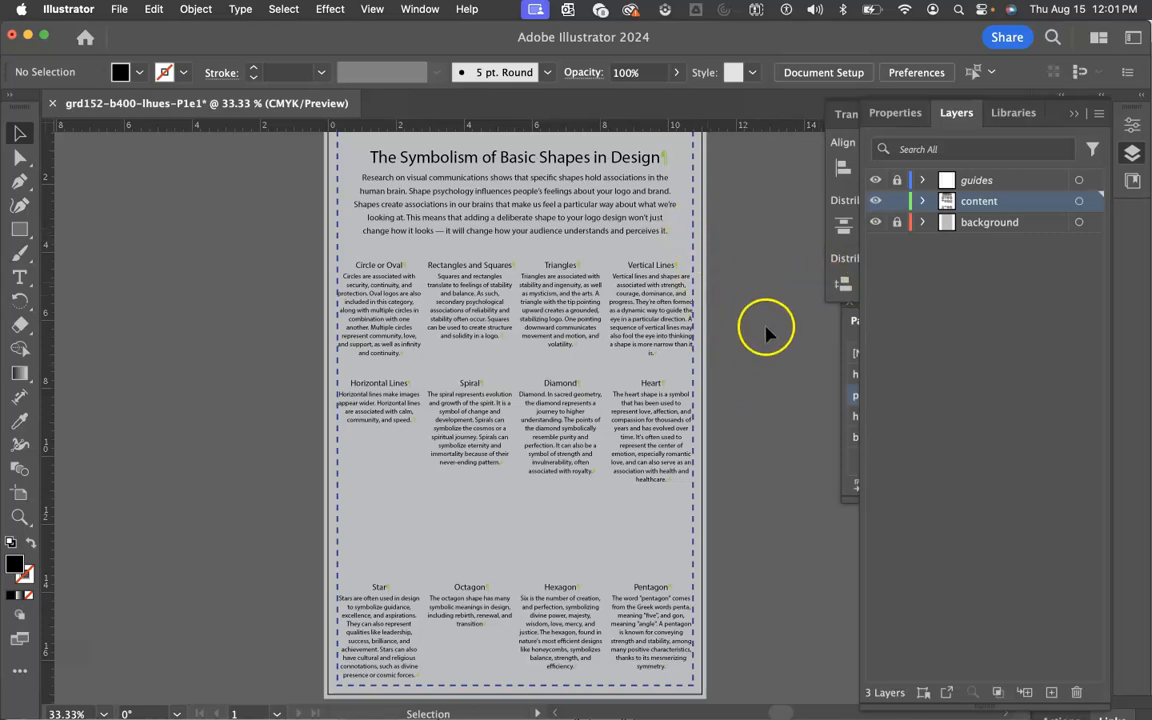
left_click(762, 421)
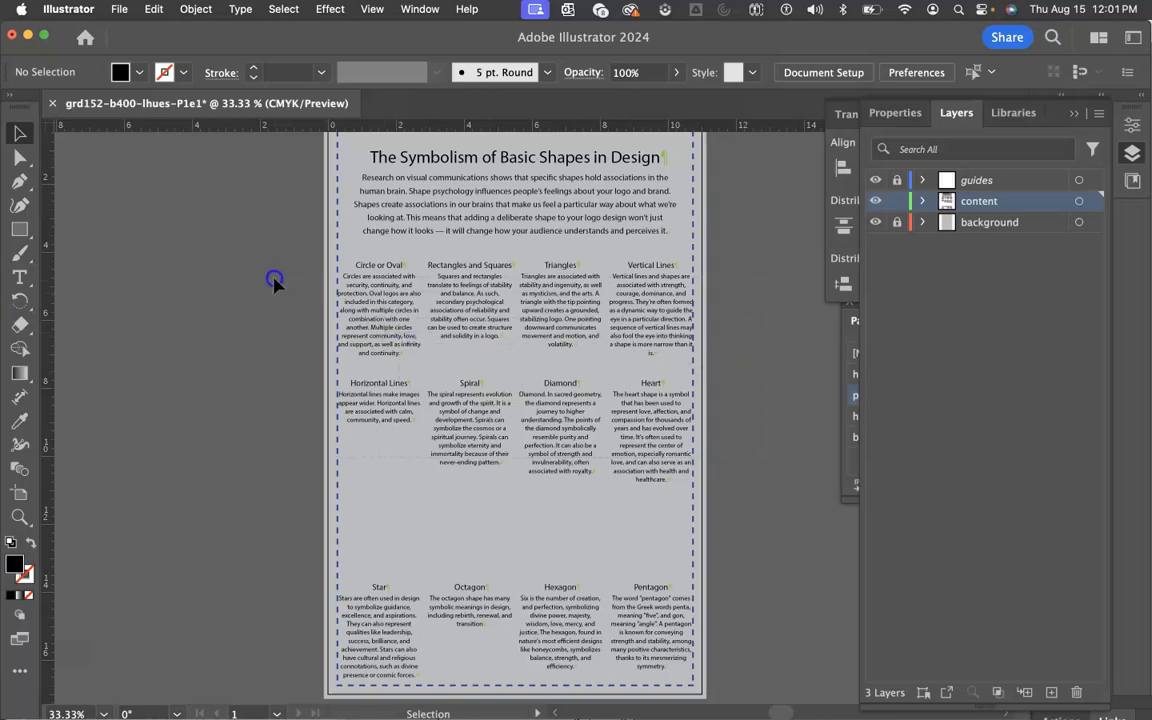
left_click_drag(762, 421, 274, 283)
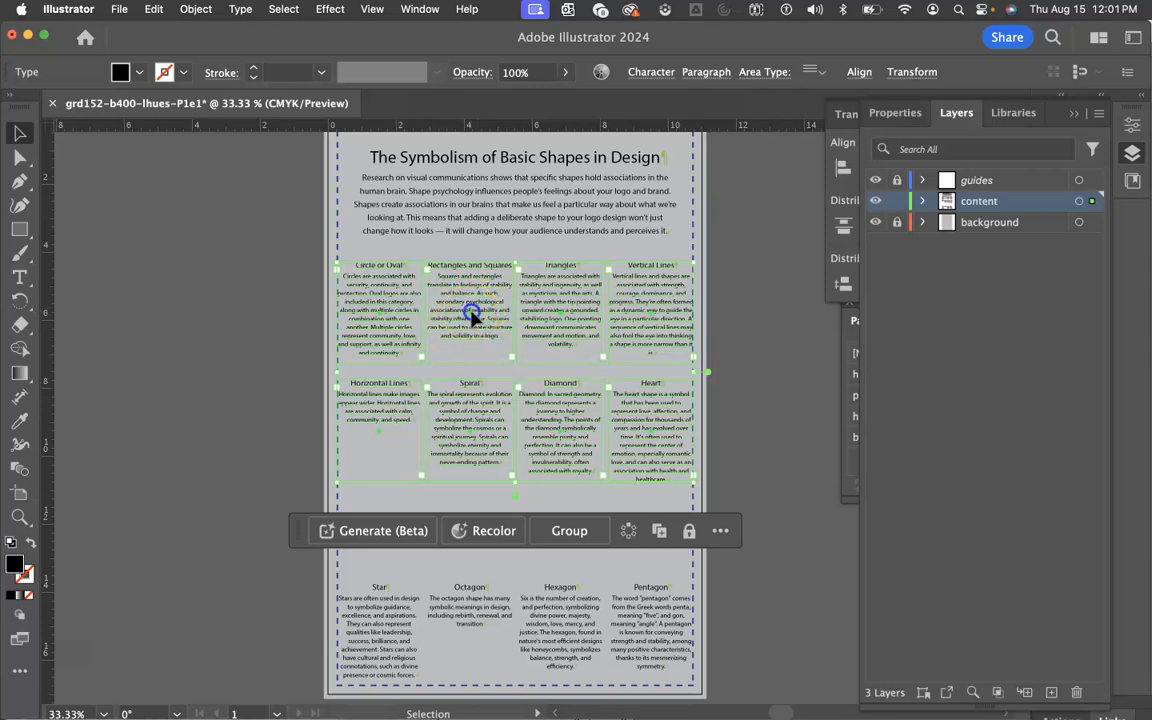
left_click_drag(471, 315, 471, 348)
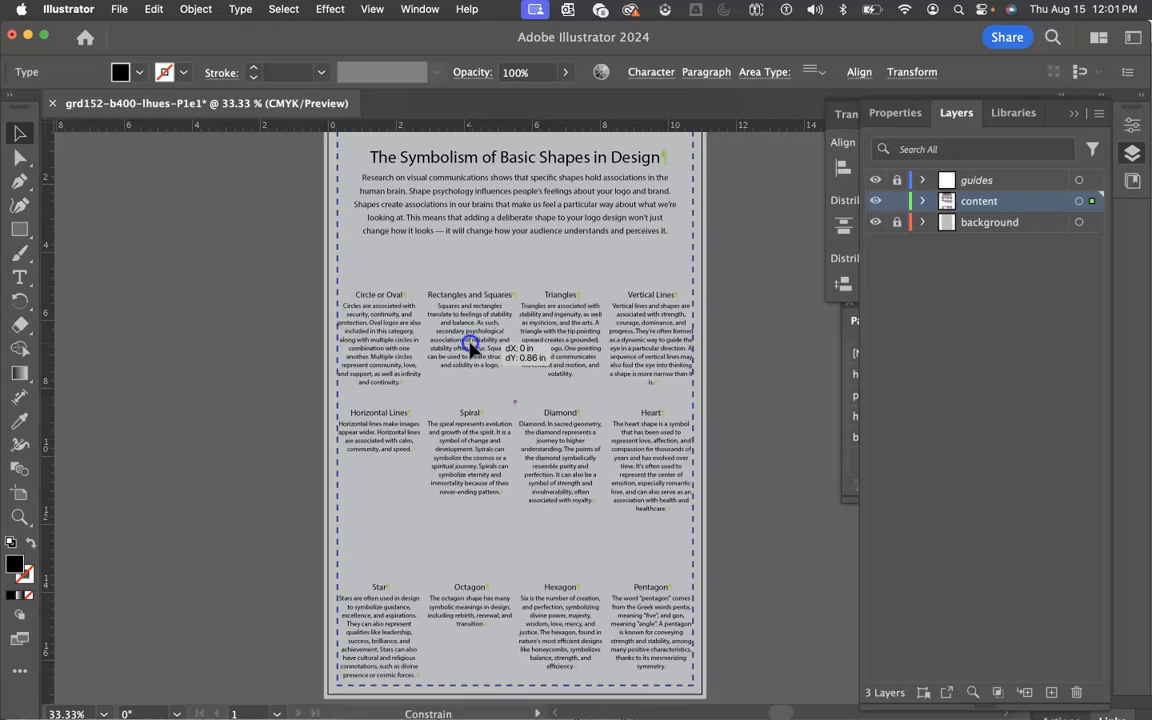
left_click_drag(471, 348, 472, 349)
left_click(422, 372)
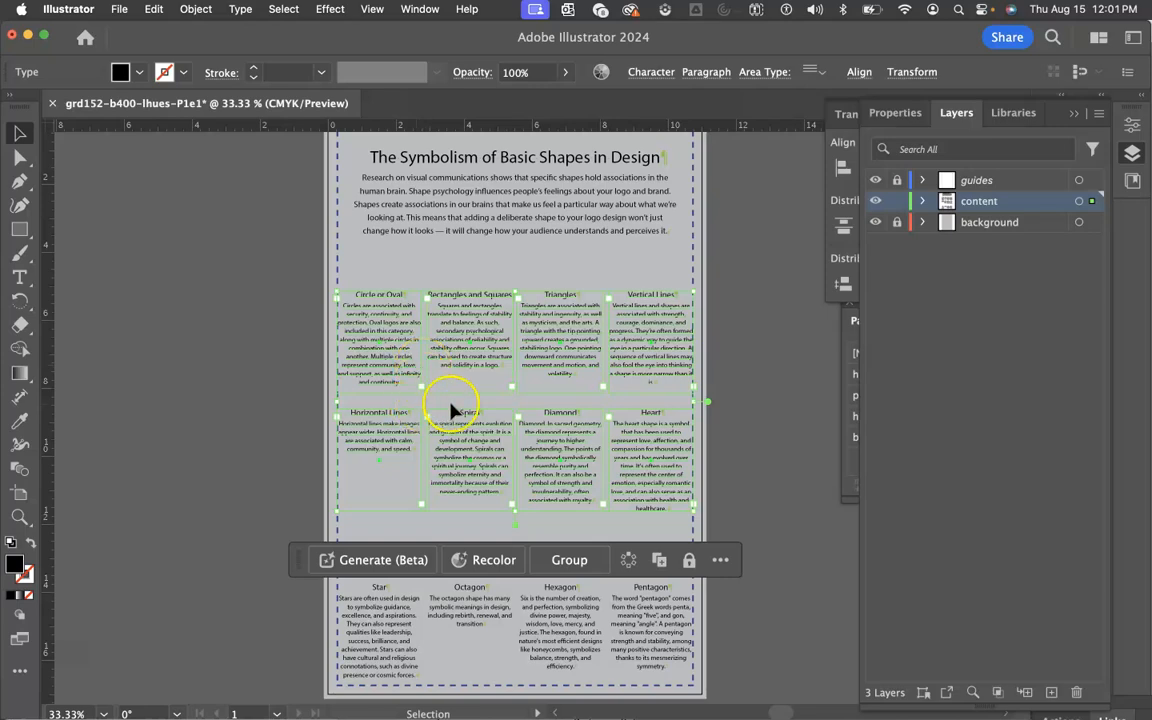
left_click(743, 392)
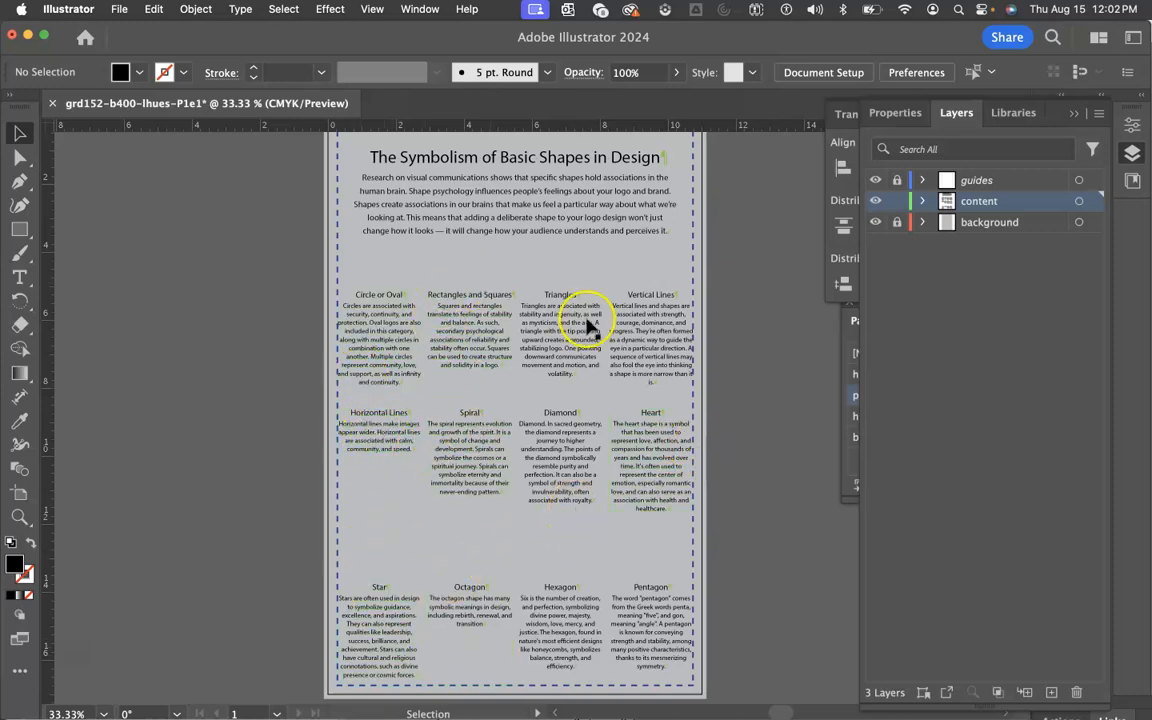
Step: Distribute the Circle or Oval, Horizontal Lines and Star text frames evenly by their vertical centers, and clear the selection
left_click(388, 343)
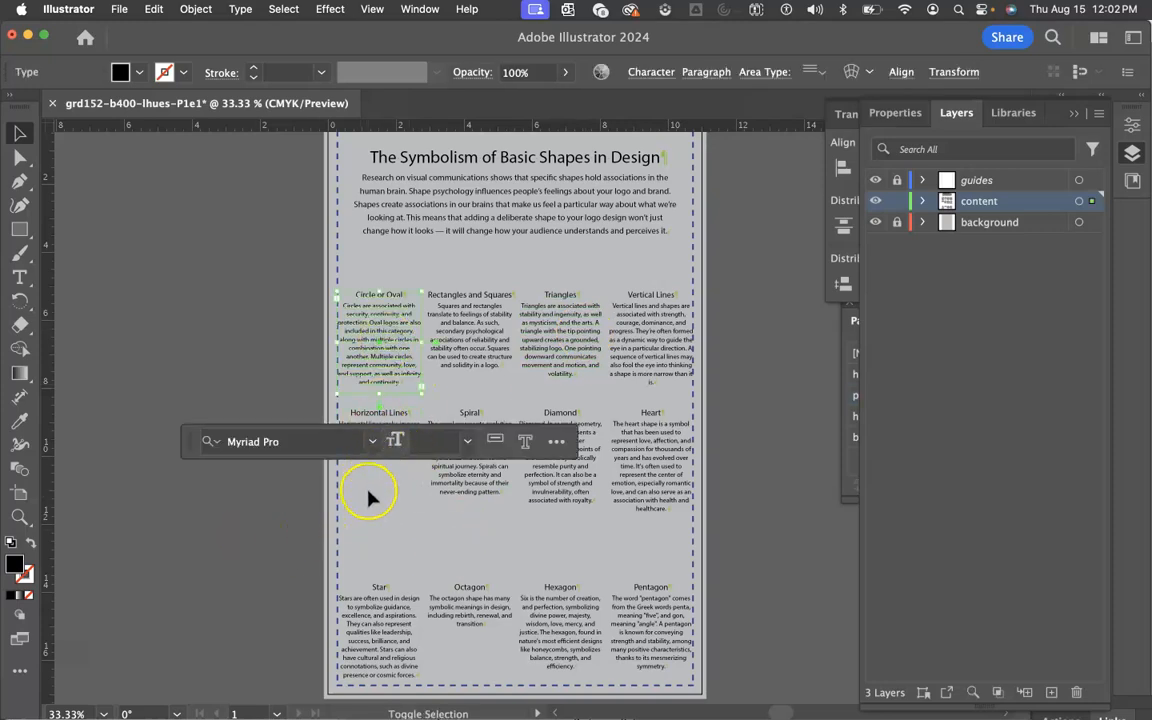
left_click(376, 414, "shift")
left_click(375, 630, "shift")
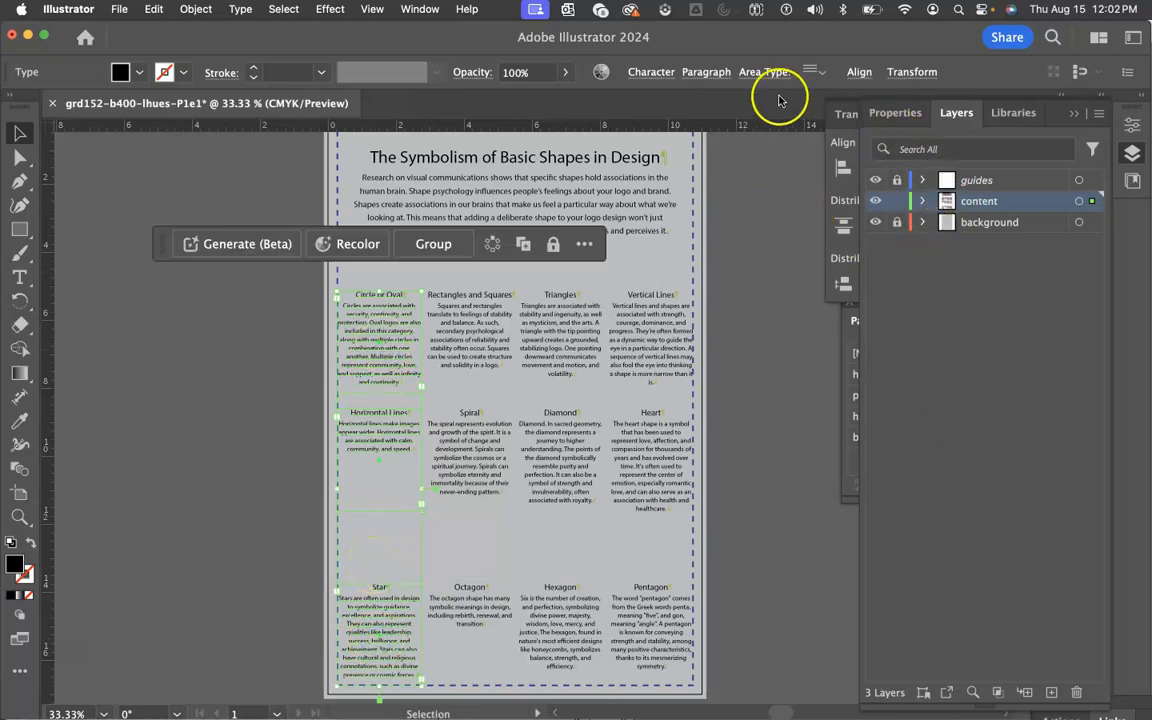
left_click(859, 72)
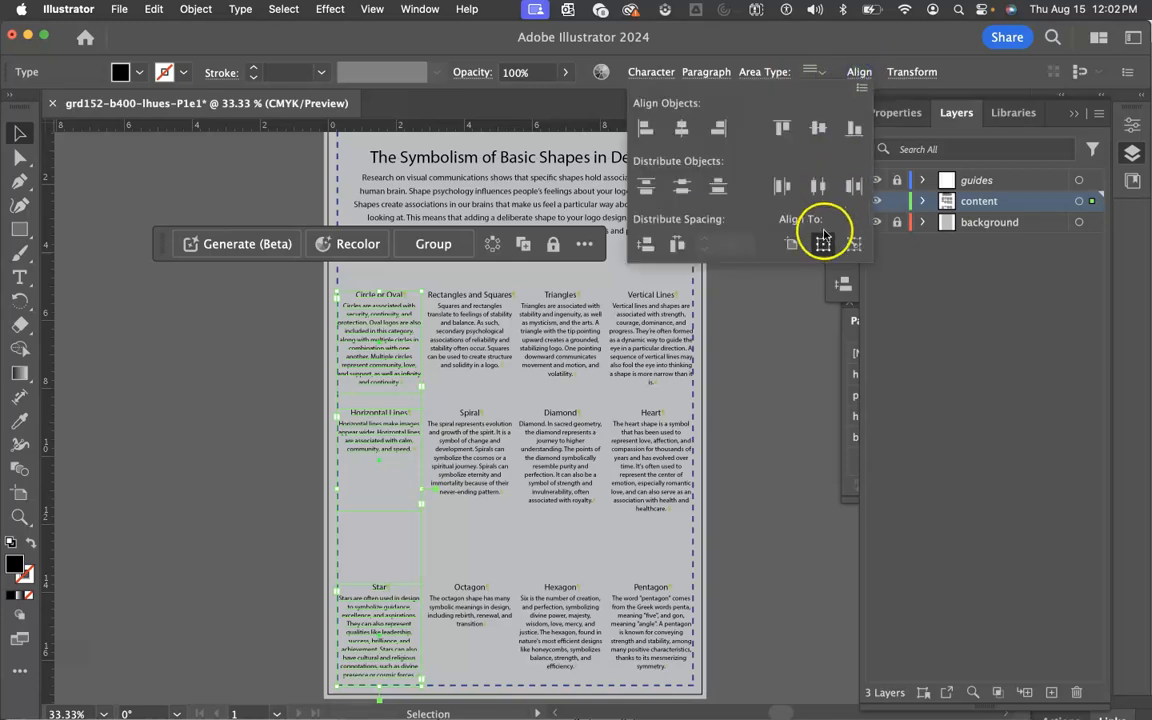
left_click(680, 189)
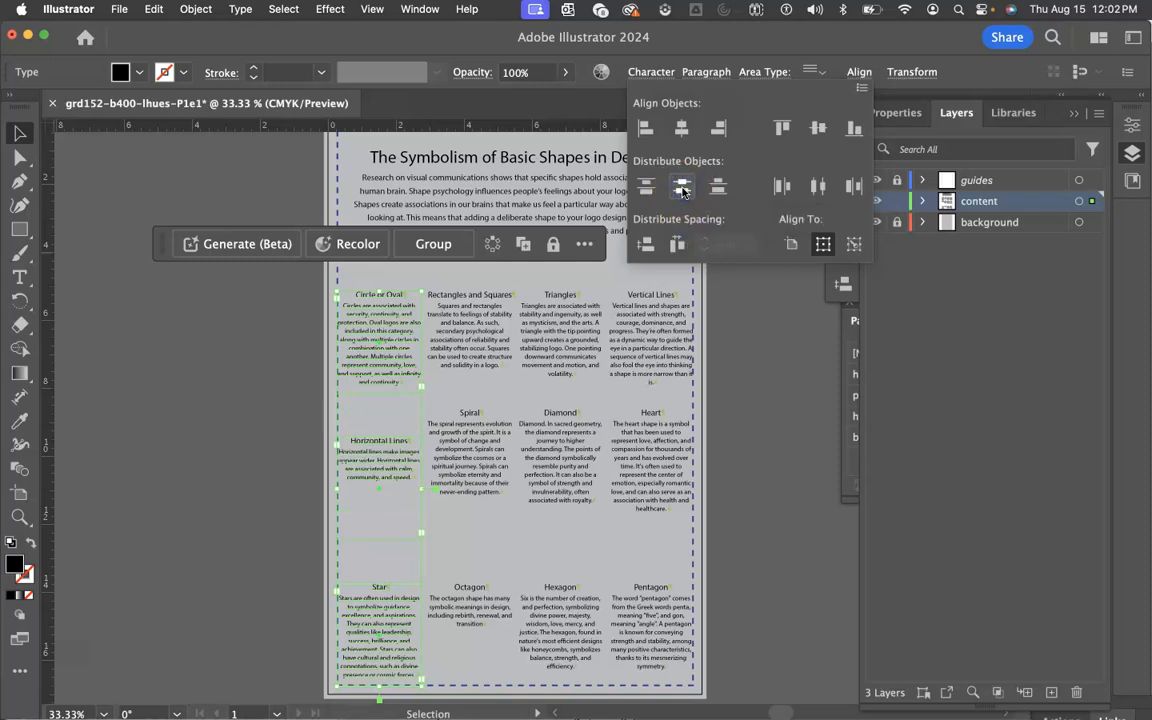
left_click(379, 465)
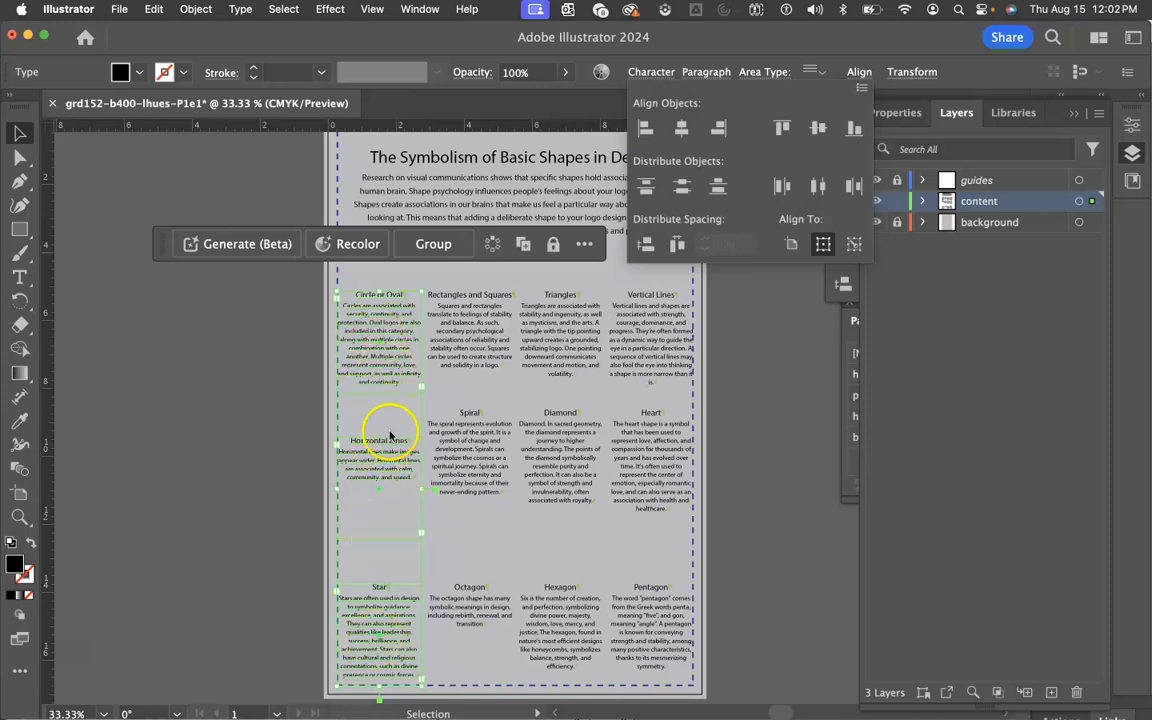
left_click(740, 437)
left_click(305, 453)
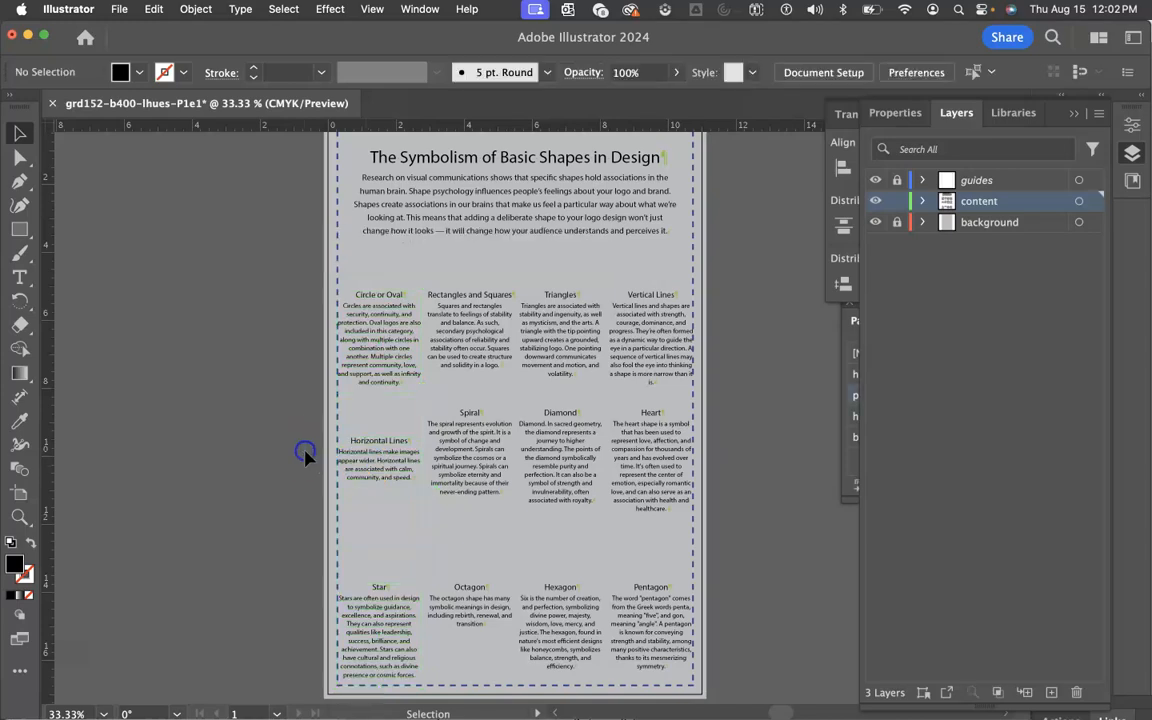
left_click(398, 462)
left_click(465, 458, "shift")
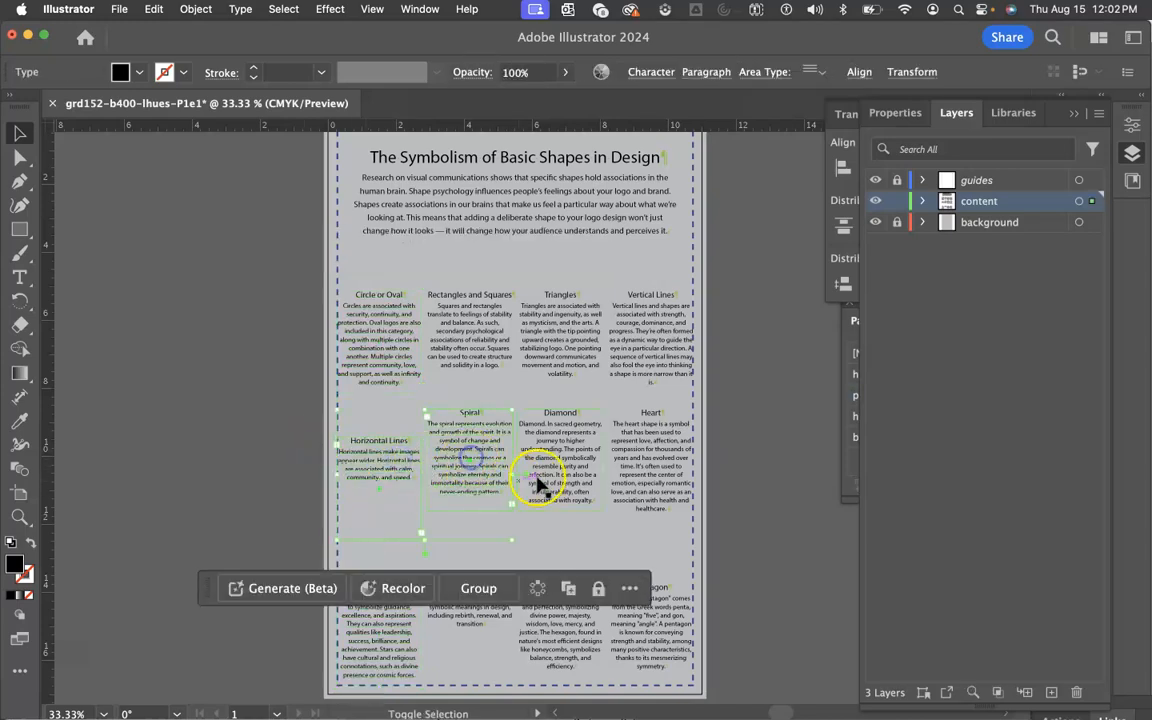
left_click(557, 458, "shift")
left_click(620, 497, "shift")
left_click(374, 468)
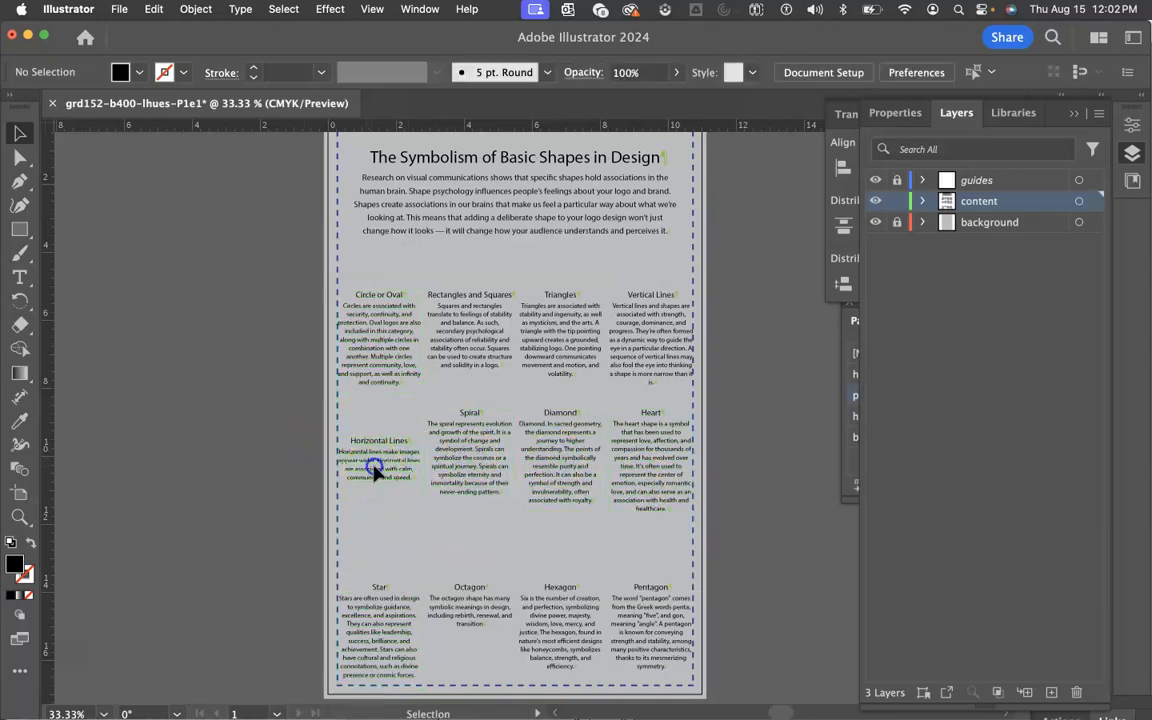
Step: Align the tops of the four second-row text frames, from Horizontal Lines to Heart, to the Horizontal Lines frame as key object
left_click(402, 468)
left_click(458, 458, "shift")
left_click(553, 462, "shift")
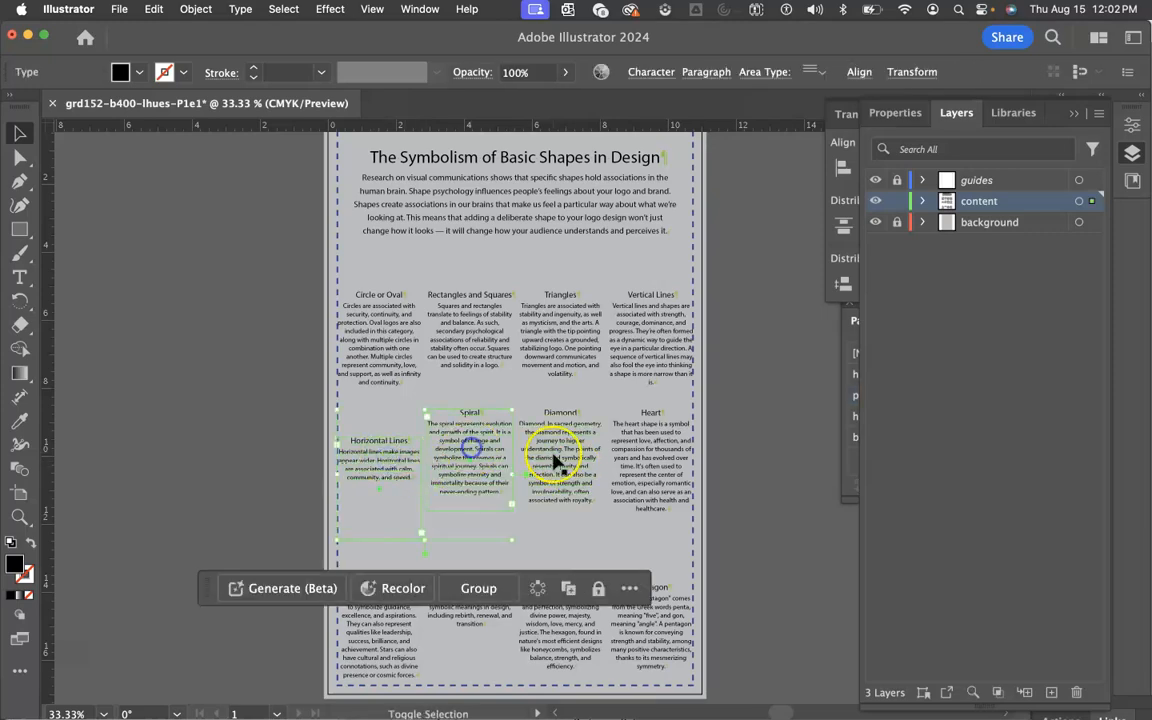
left_click(650, 466, "shift")
left_click(373, 441)
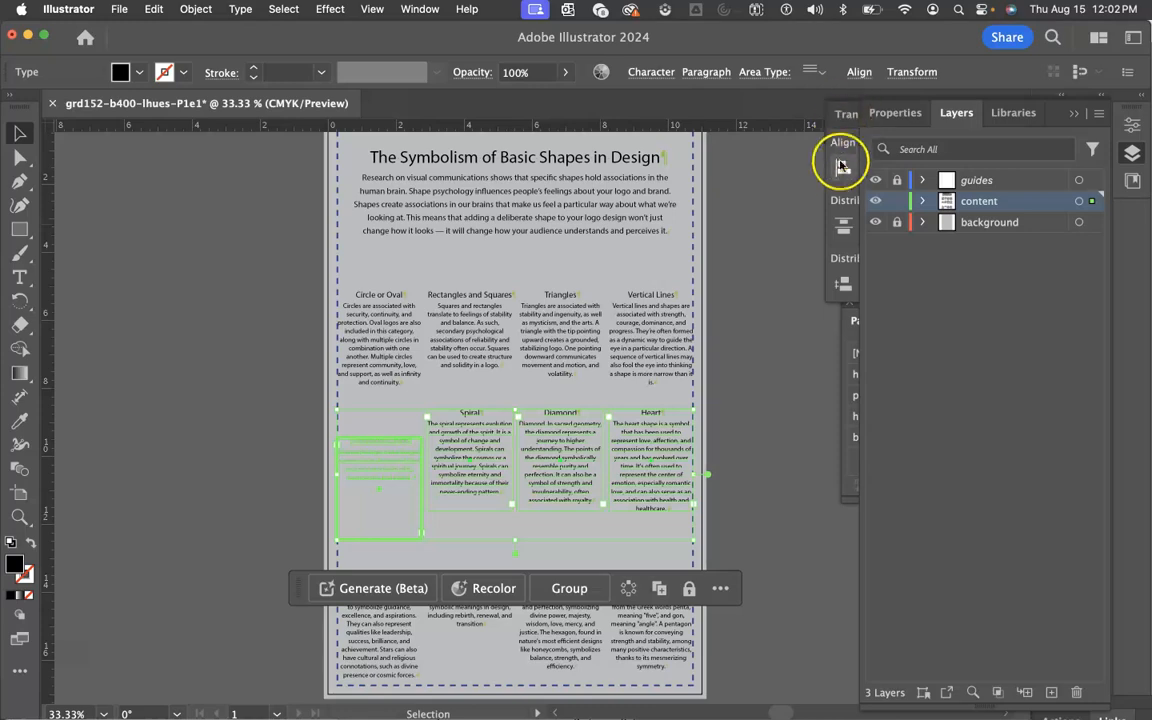
left_click(833, 197)
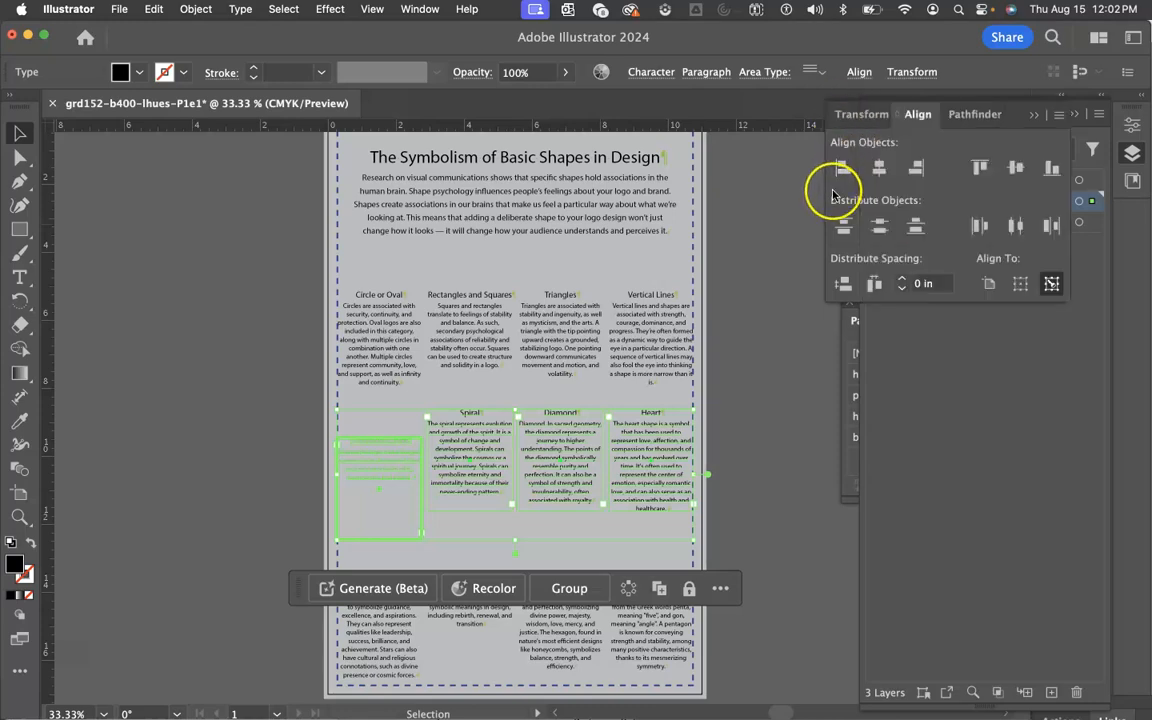
left_click(981, 168)
left_click(249, 393)
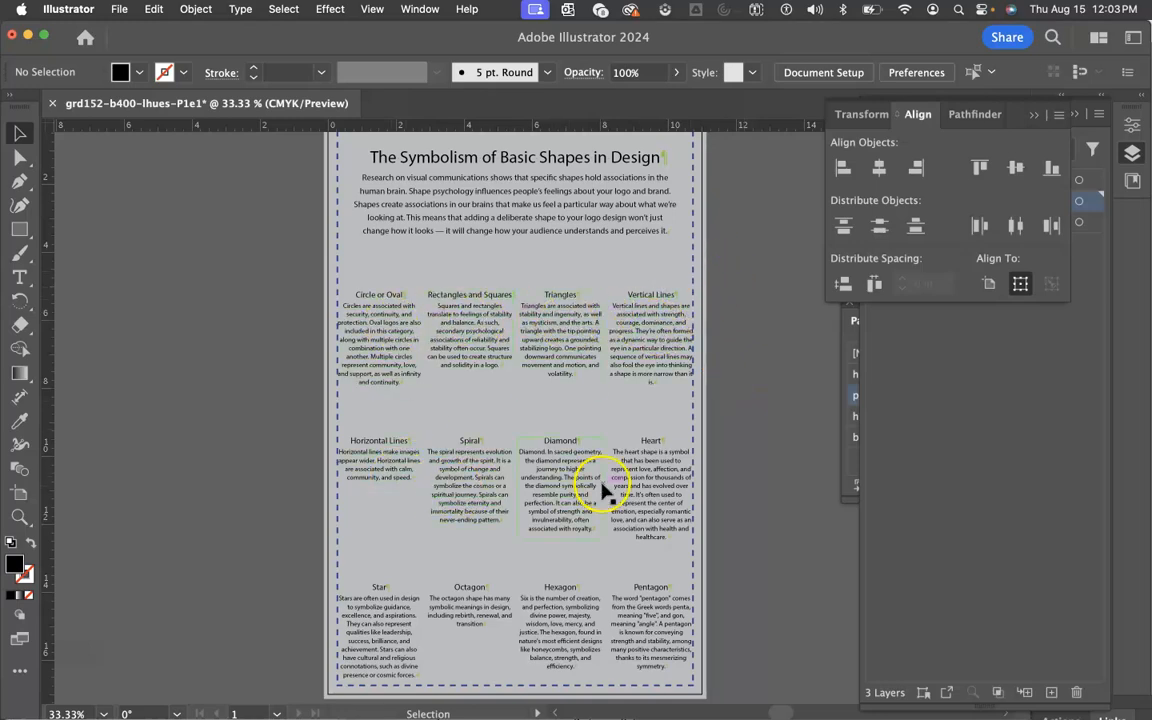
Step: Edit the basic character formats of the p paragraph style and set its leading to 15 pt
left_click(848, 466)
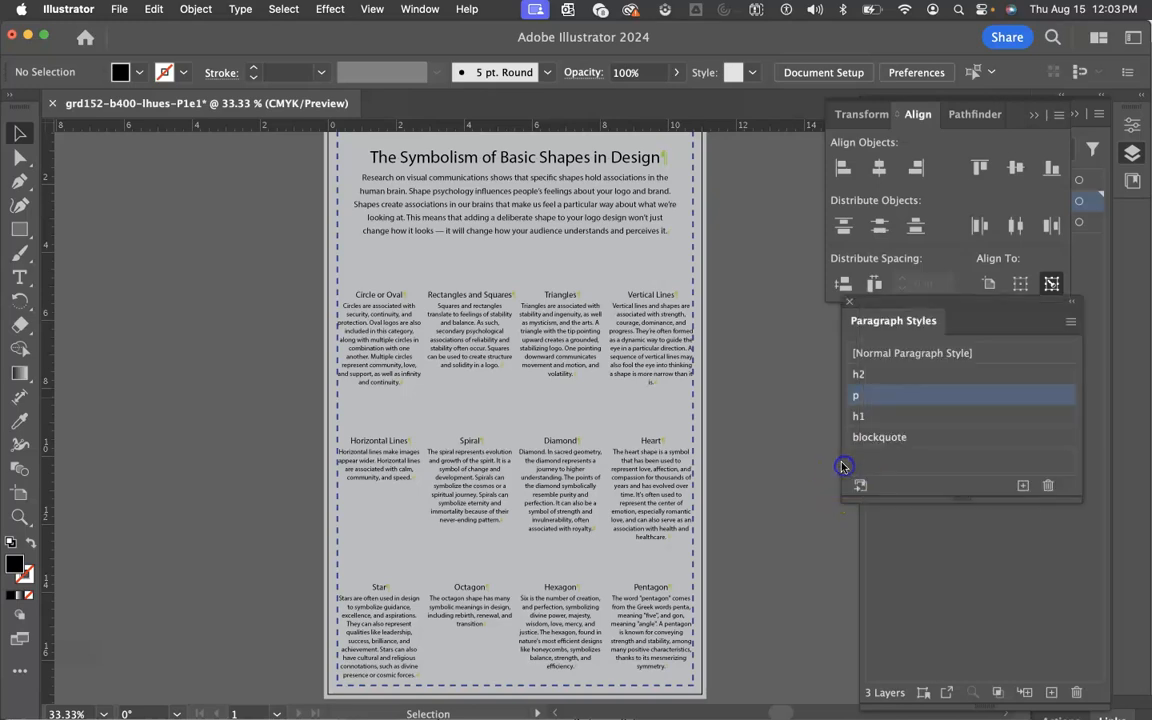
double_click(890, 398)
left_click_drag(766, 90, 970, 216)
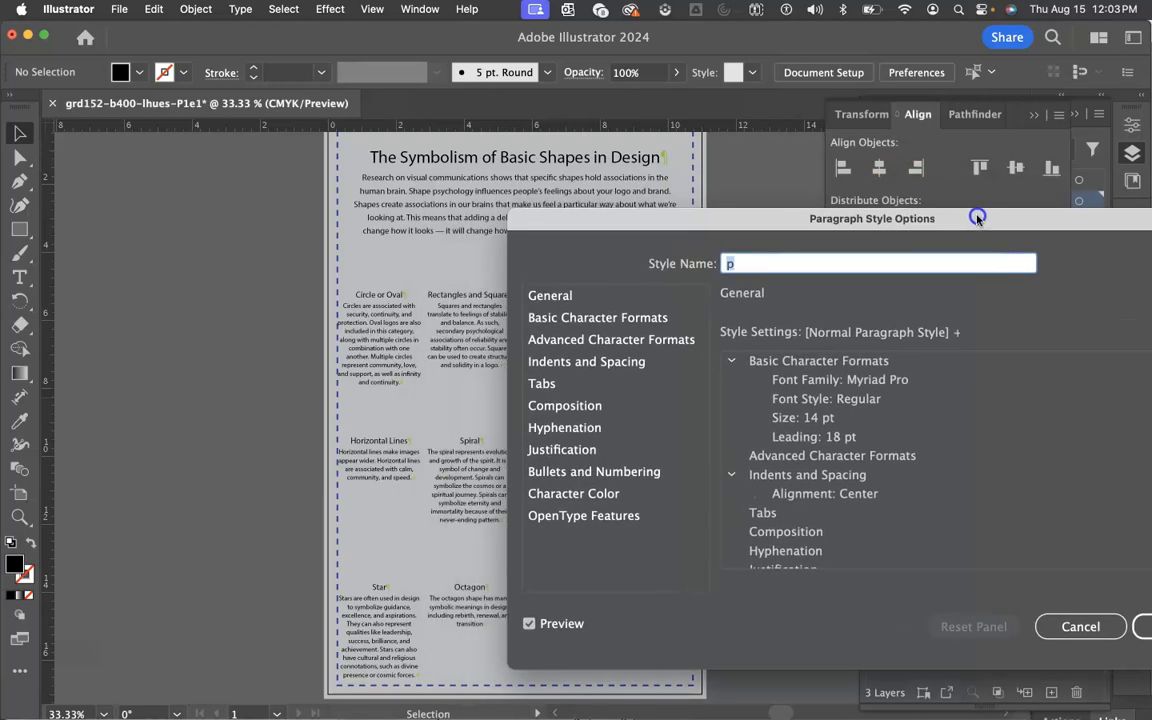
left_click(605, 318)
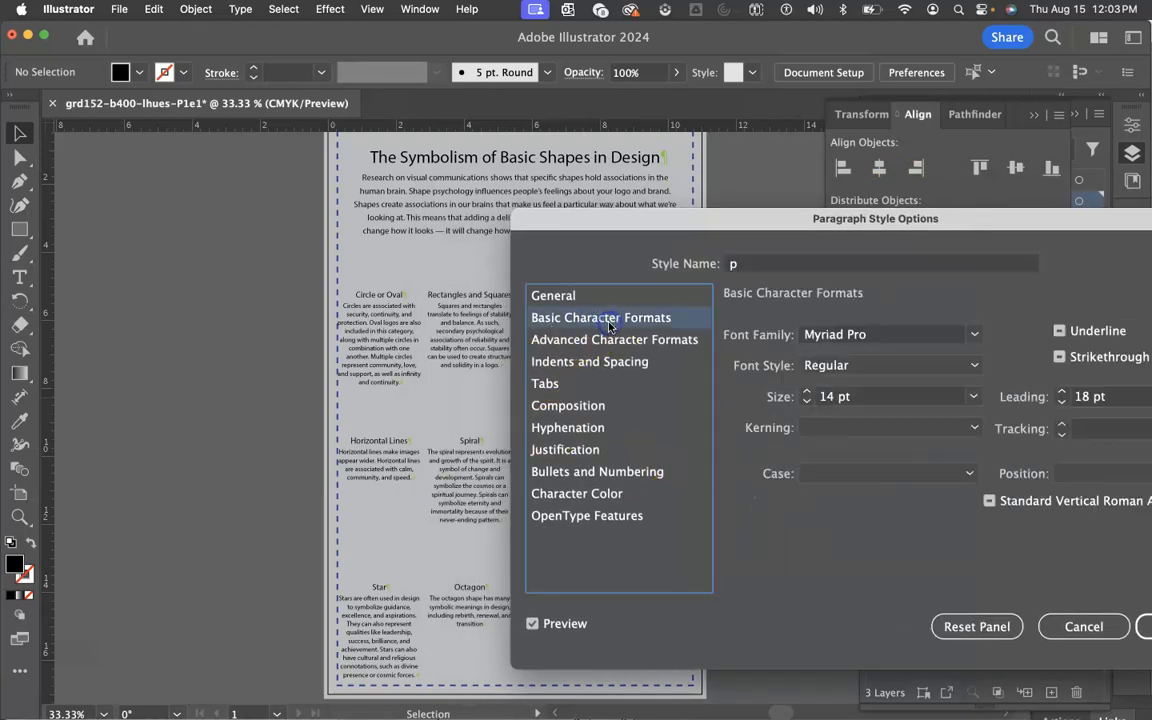
left_click(1062, 402)
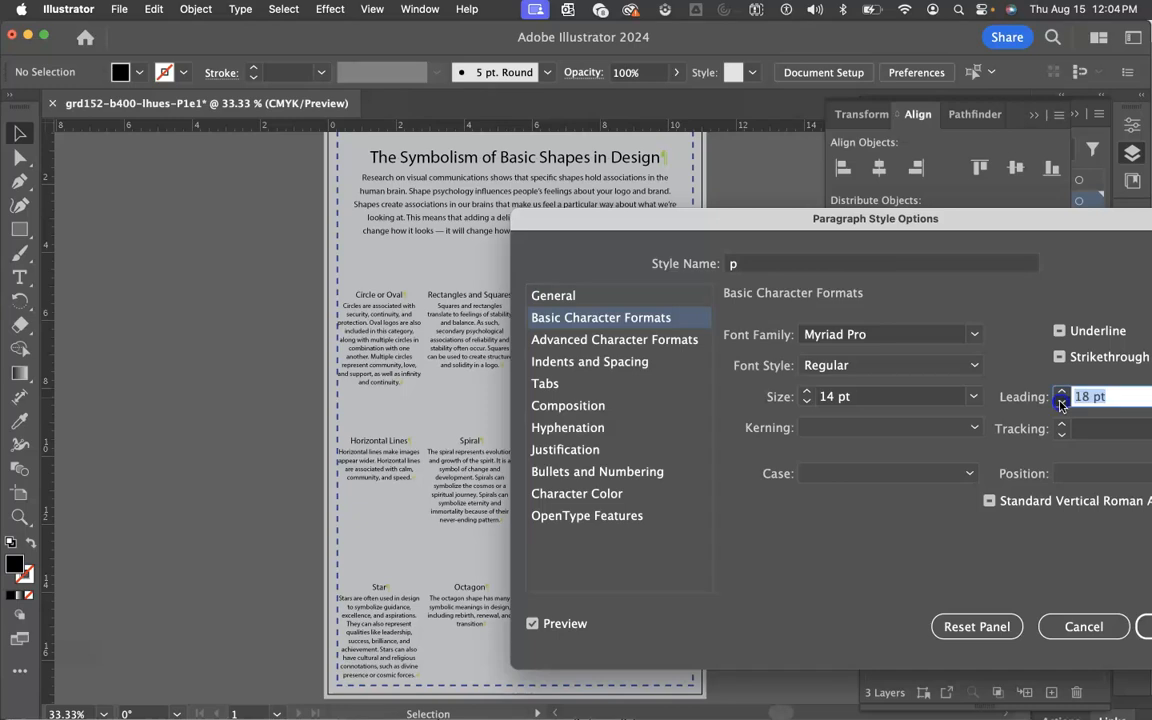
left_click(1062, 402)
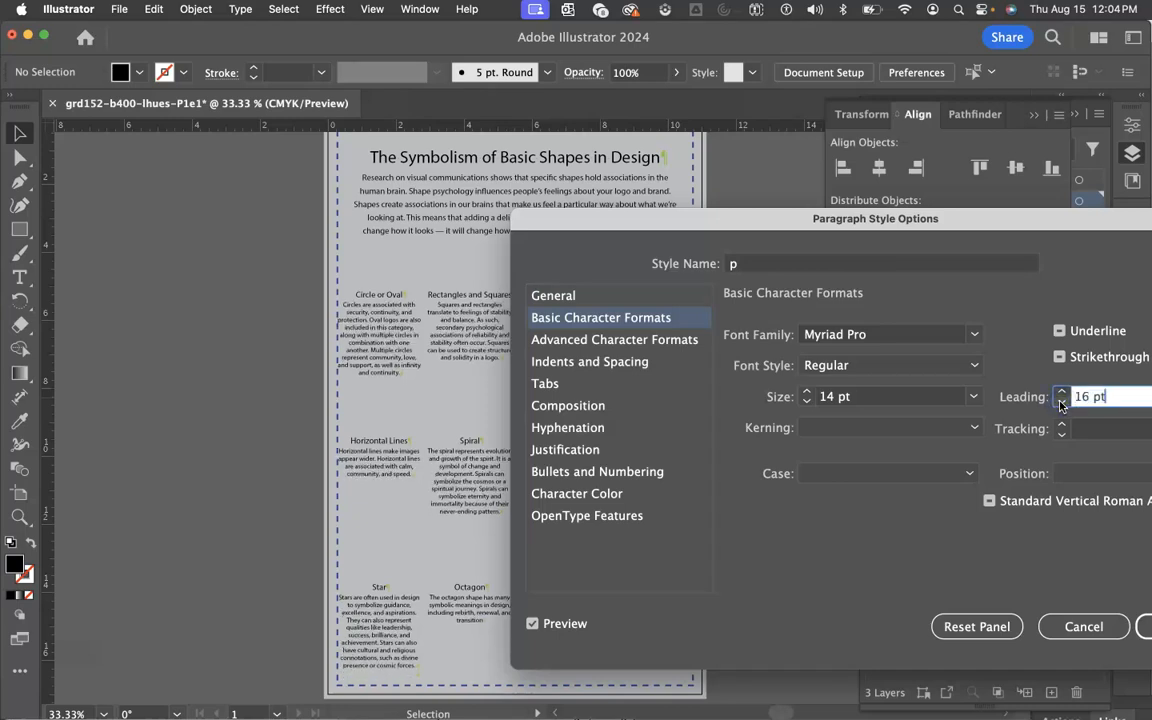
left_click(1062, 402)
left_click(1062, 402)
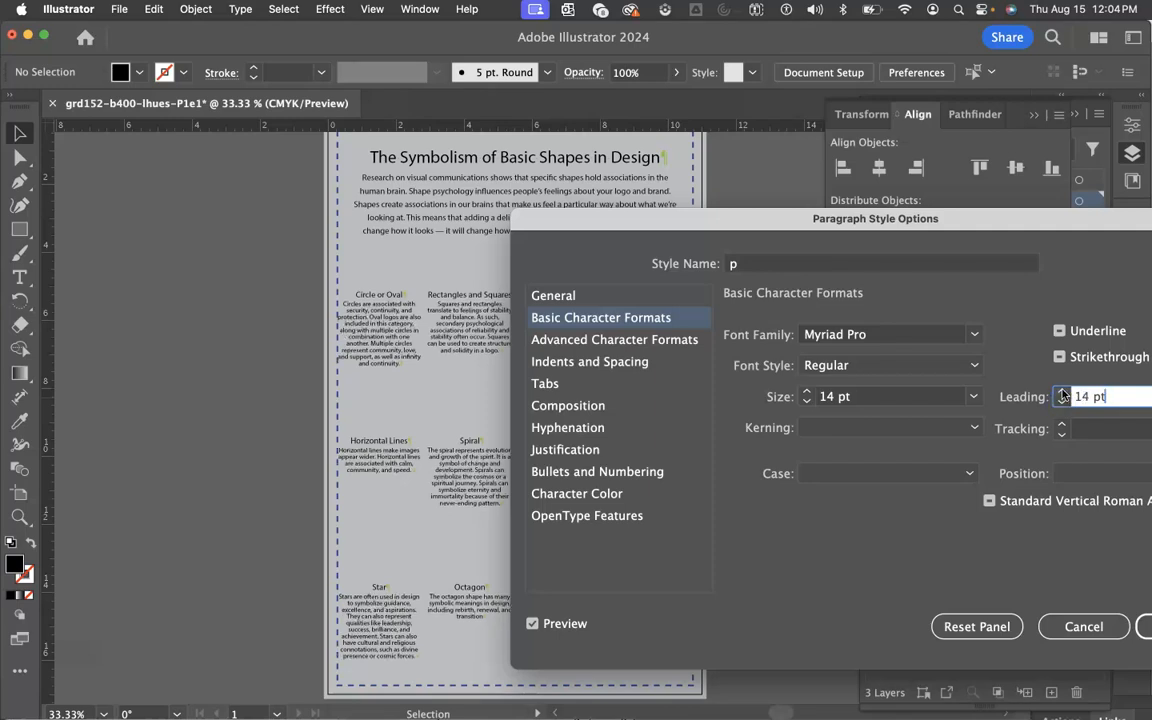
left_click(1063, 393)
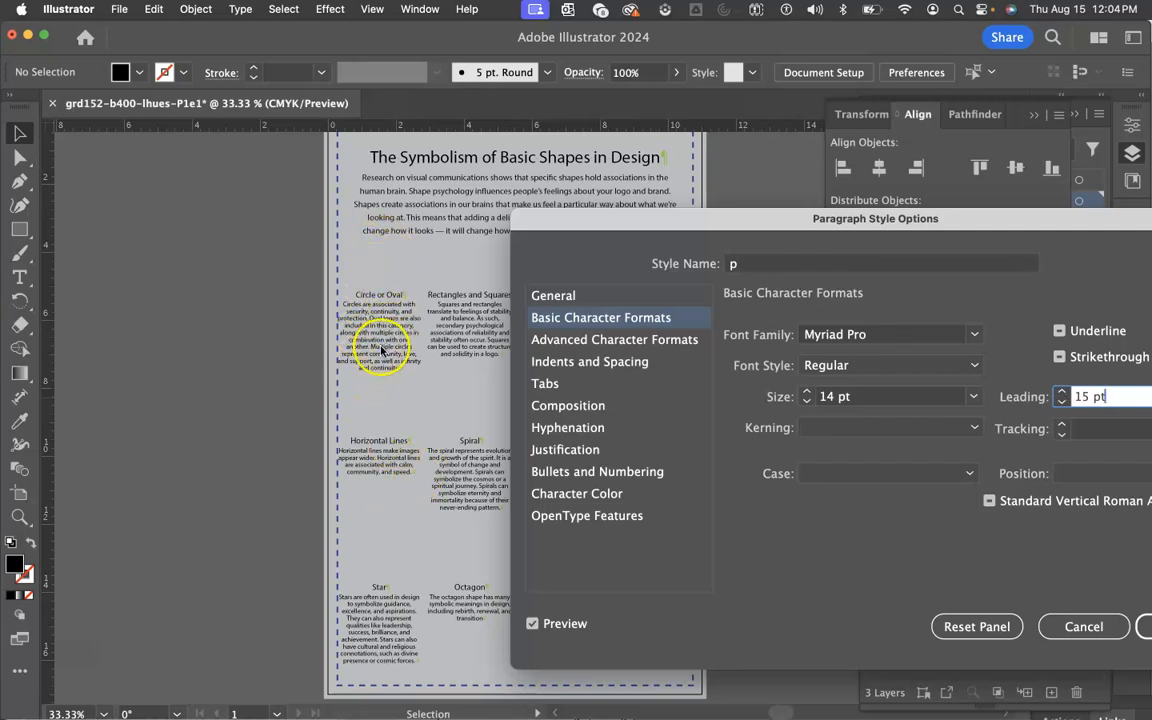
Step: Set the p style's font size to 12 pt and its leading to 16 pt, and check the preview on the poster
left_click_drag(1041, 216, 993, 218)
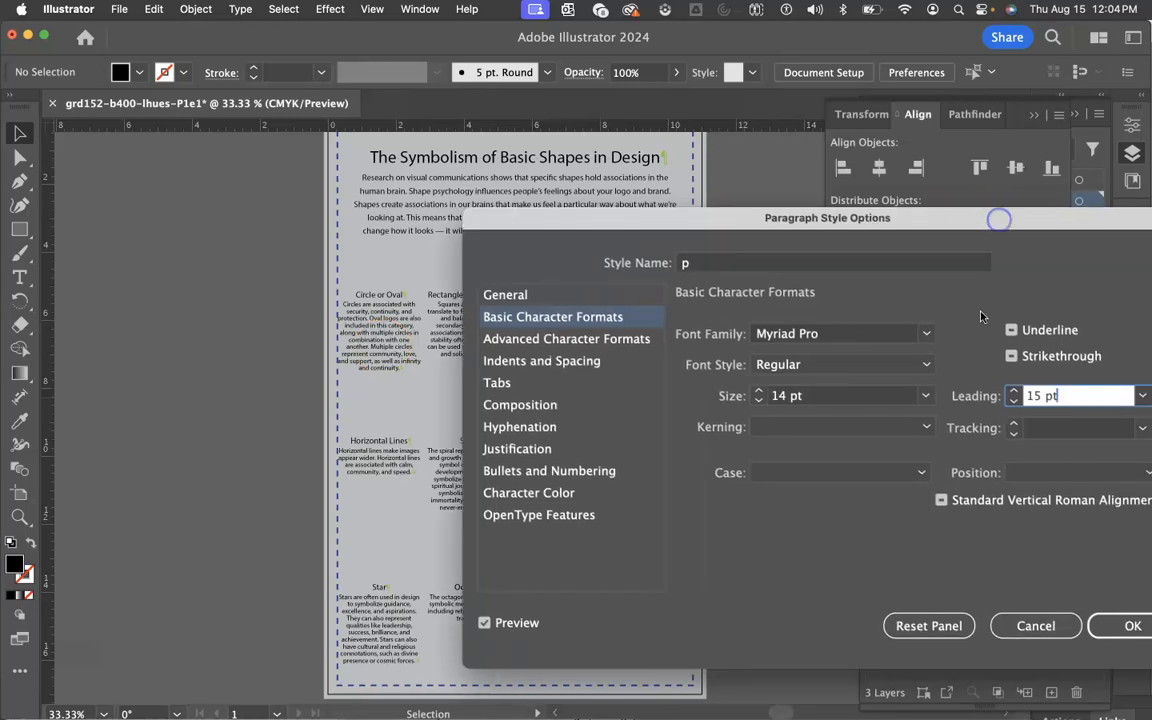
left_click(759, 400)
left_click(759, 402)
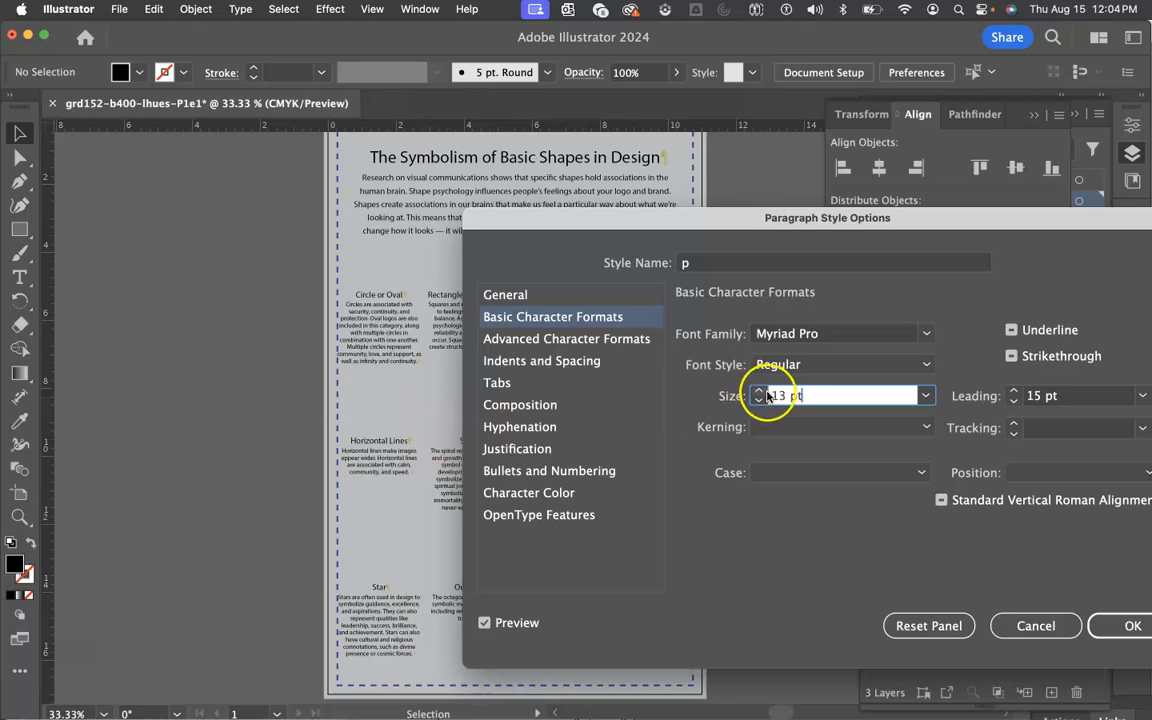
left_click(759, 401)
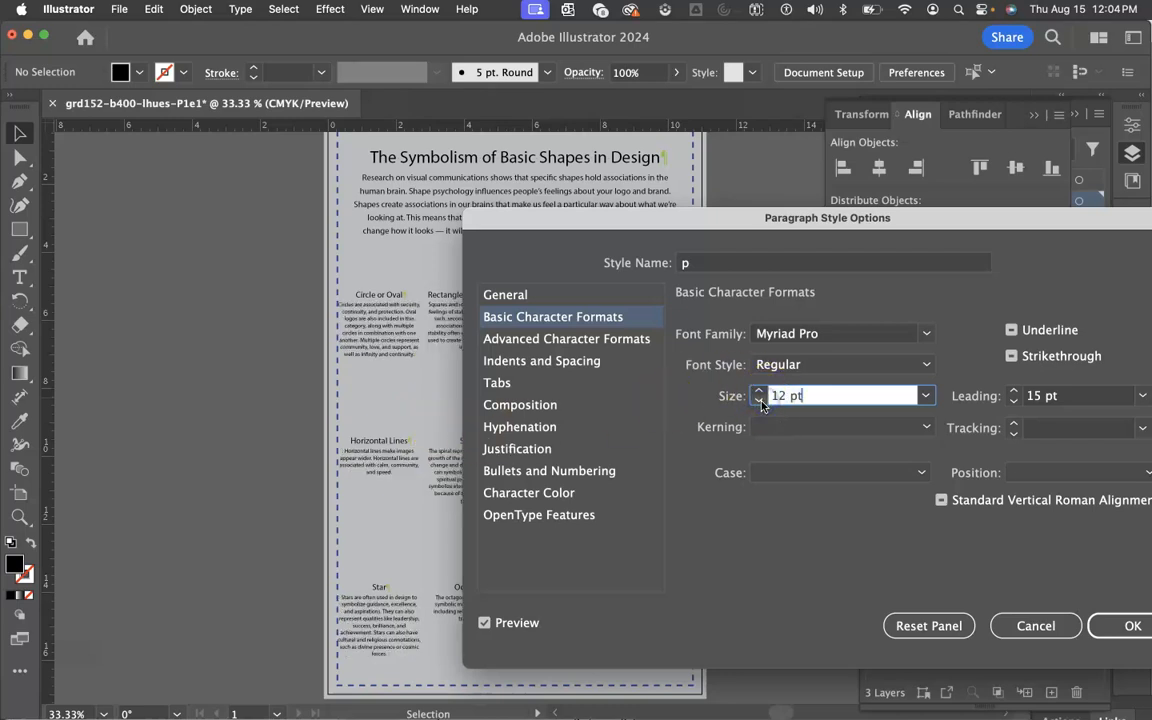
left_click(1014, 392)
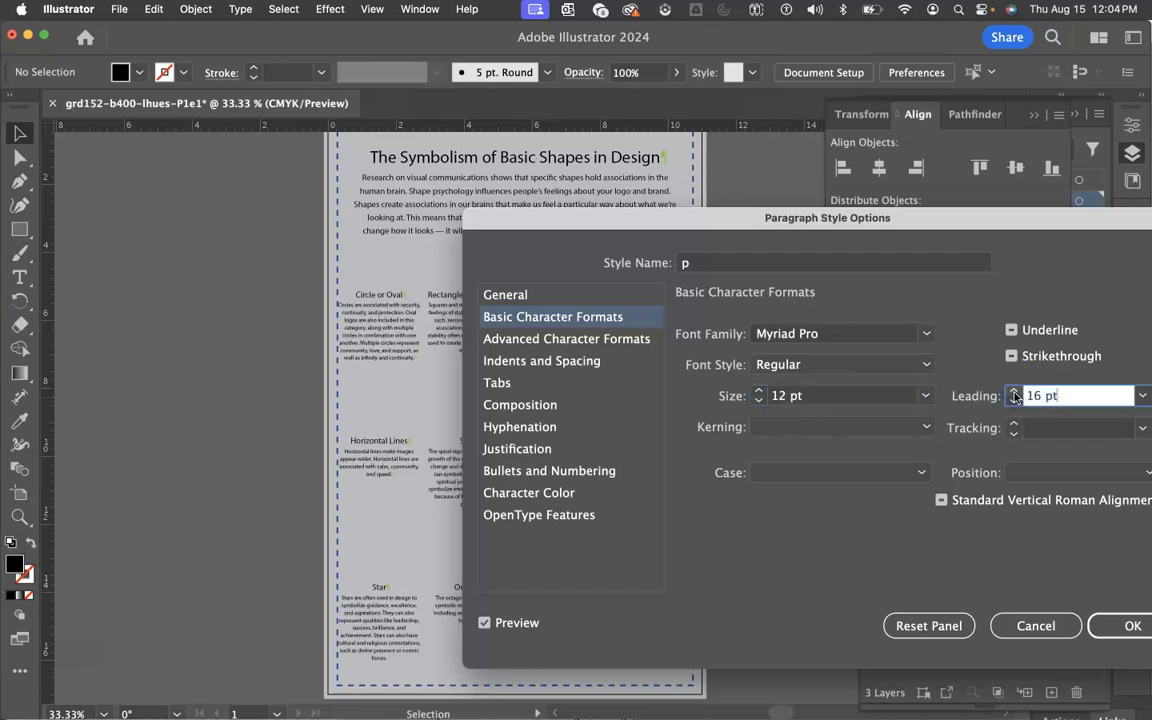
left_click_drag(956, 224, 611, 453)
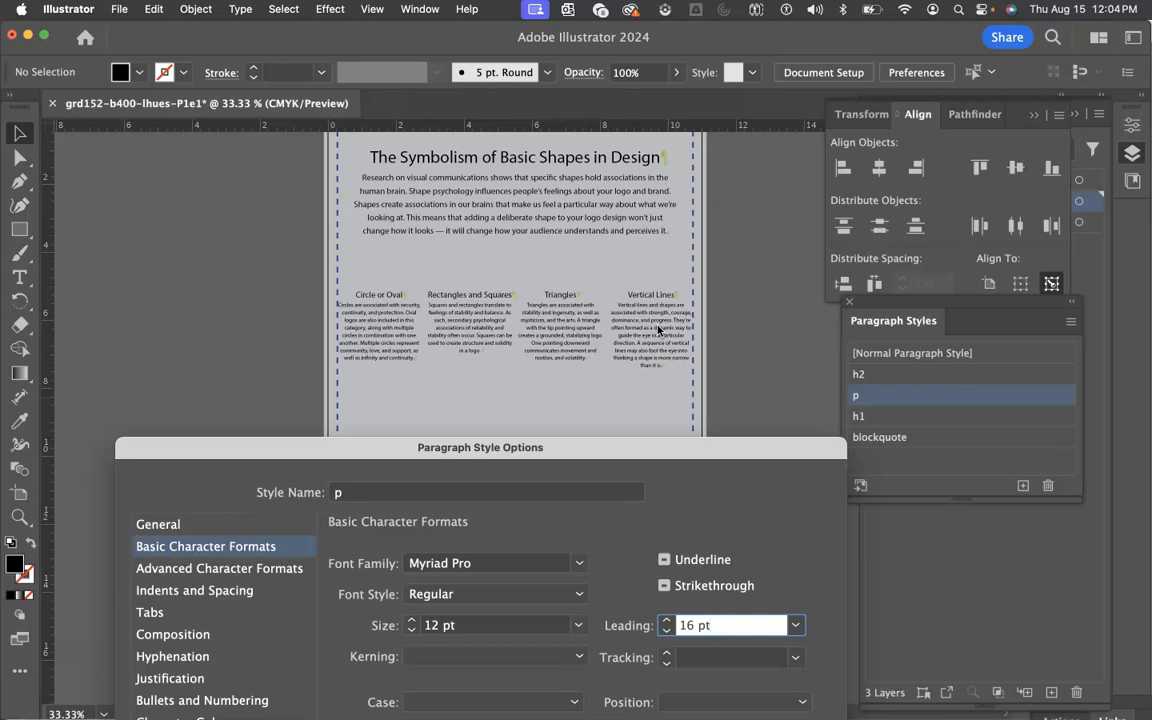
left_click_drag(630, 449, 832, 224)
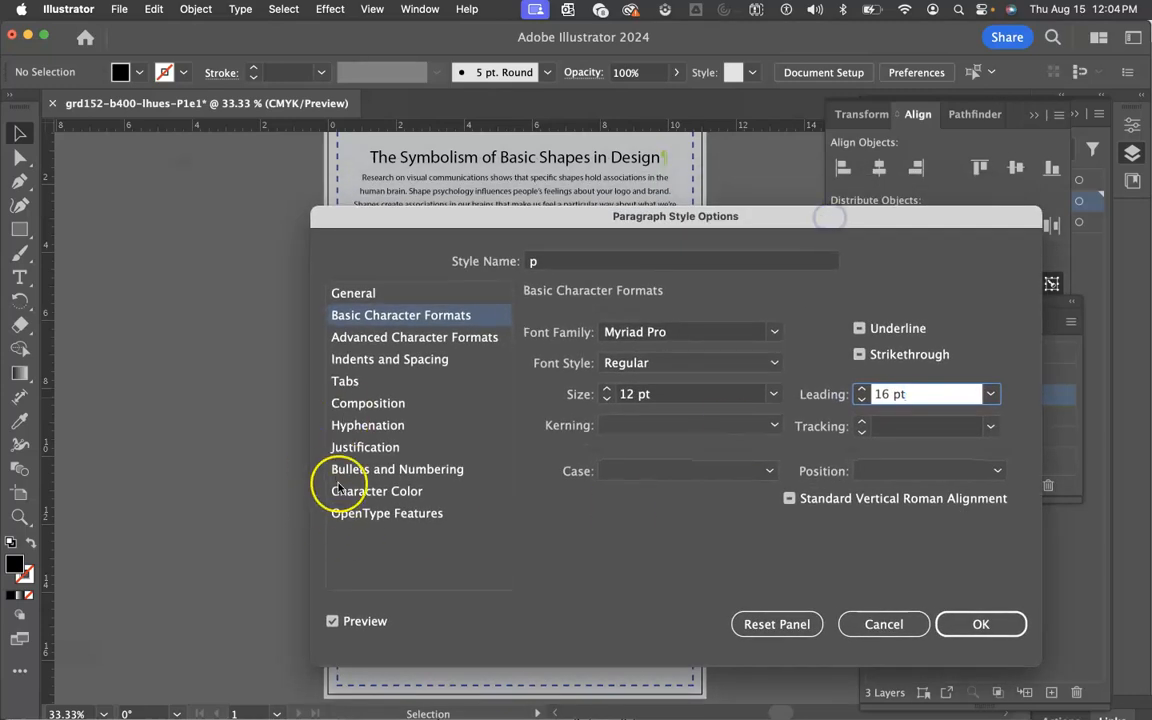
Step: Cycle the p style's Hyphenate option, leaving it at the dash state, and apply the paragraph style changes
left_click(396, 427)
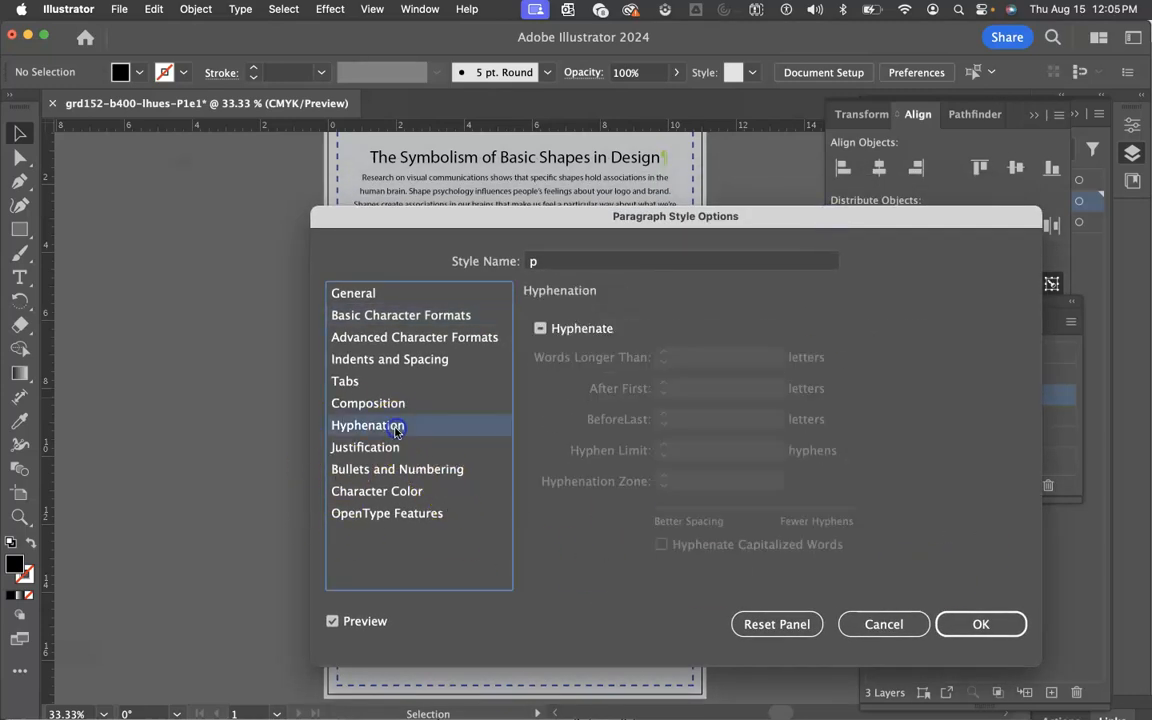
left_click(540, 328)
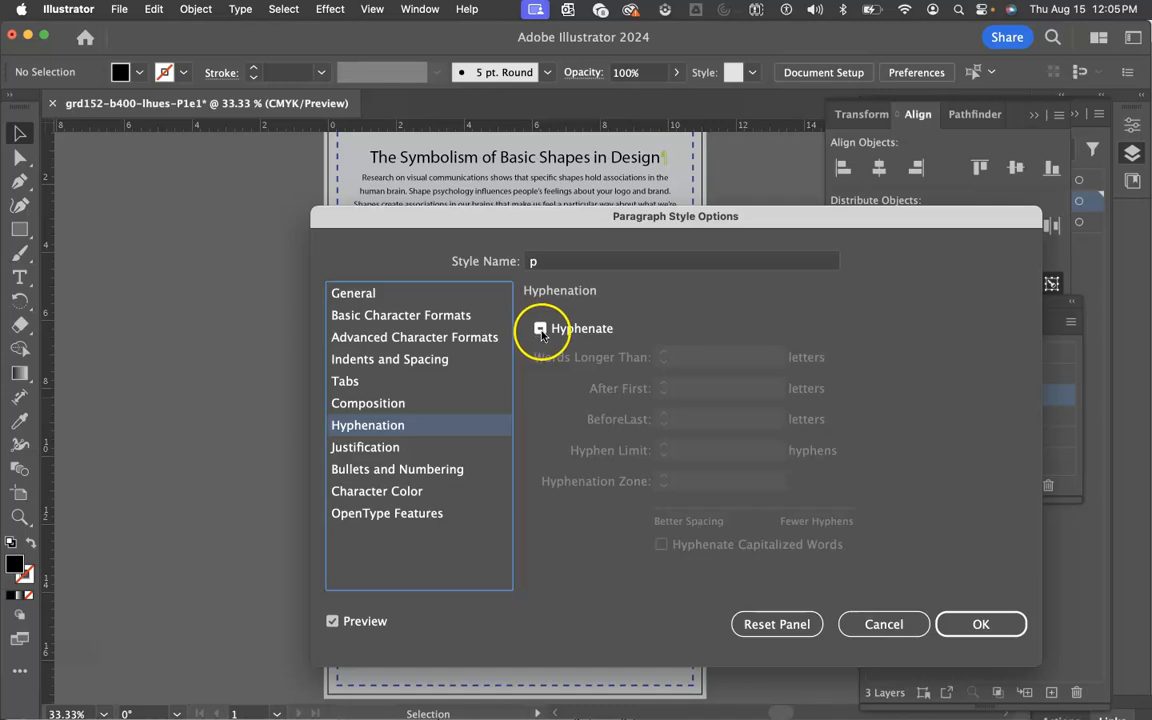
left_click(540, 329)
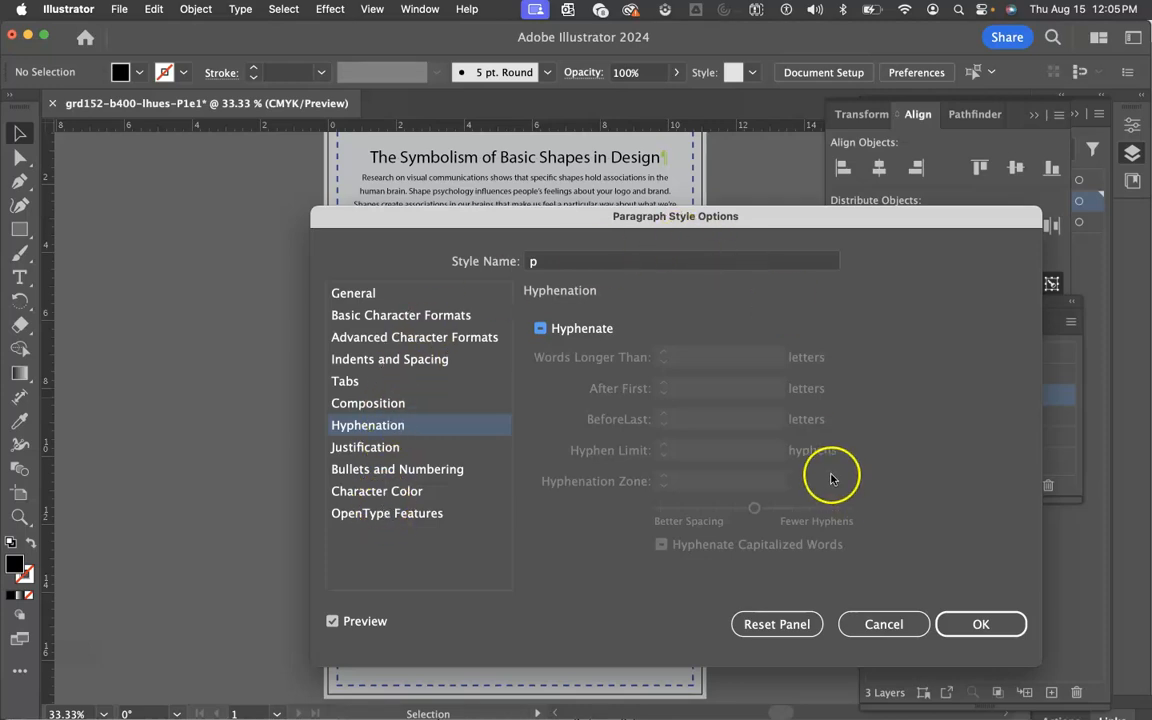
left_click(975, 624)
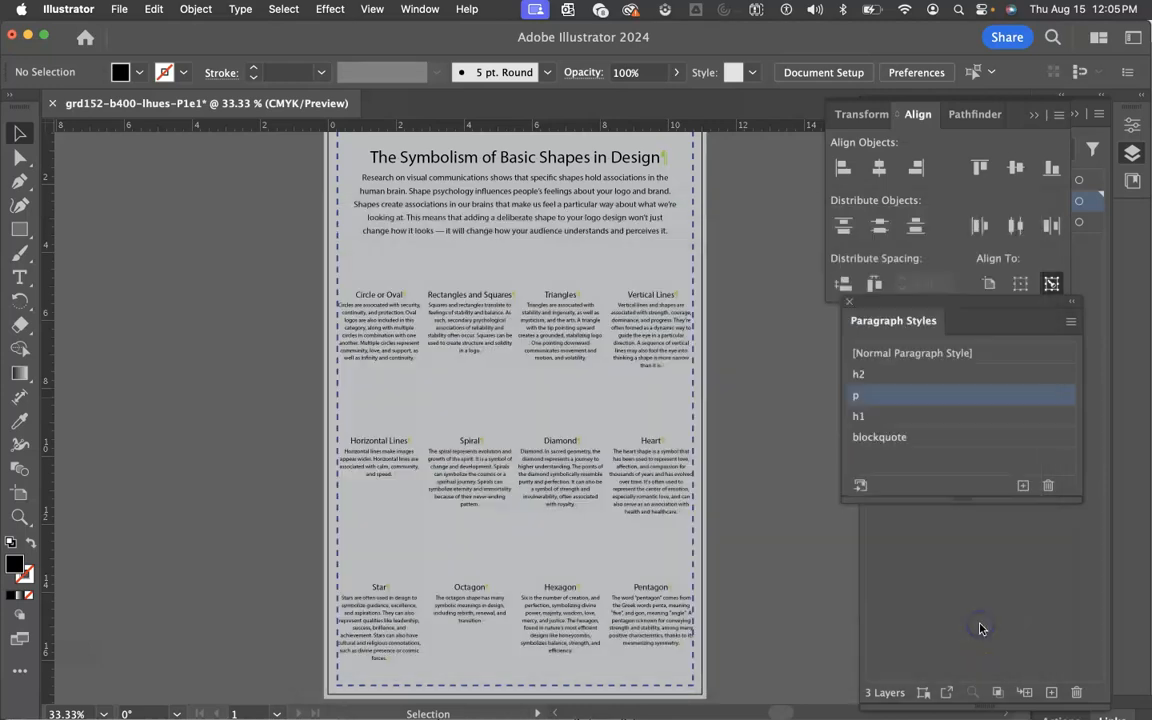